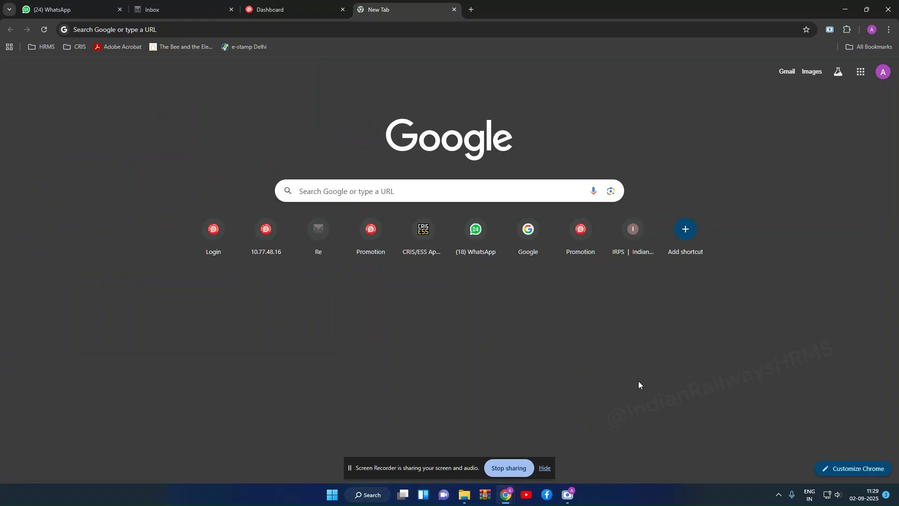
Switch to the browser tab with the IR-HRMS Dashboard.
{"action": "left_click", "coordinate": [282, 11]}
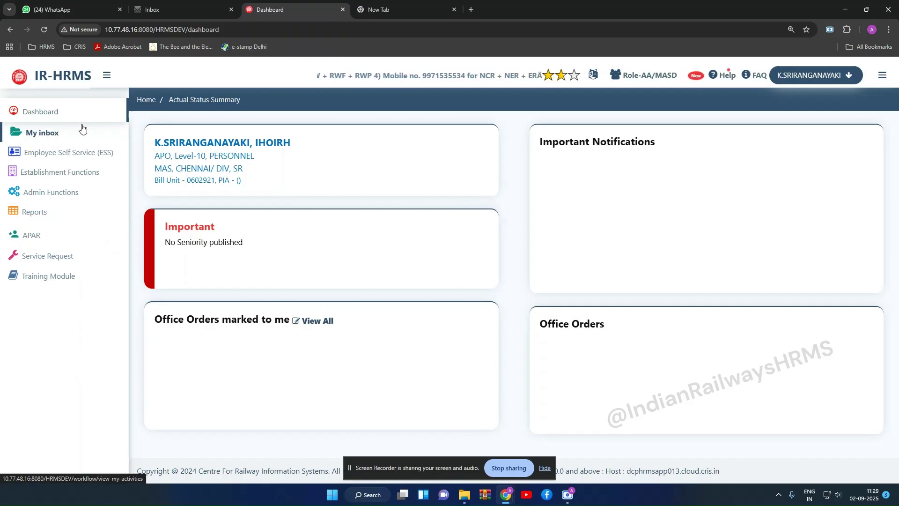
{"action": "left_click", "coordinate": [60, 175]}
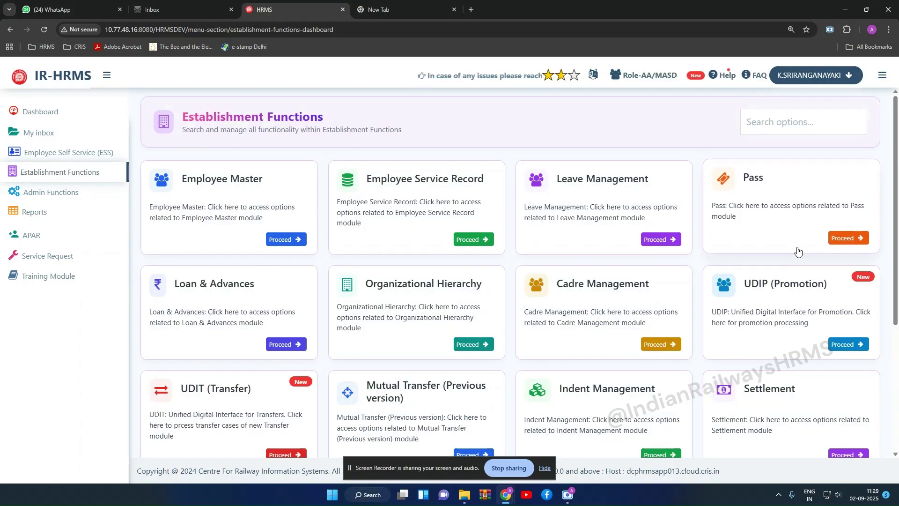
{"action": "left_click", "coordinate": [841, 343]}
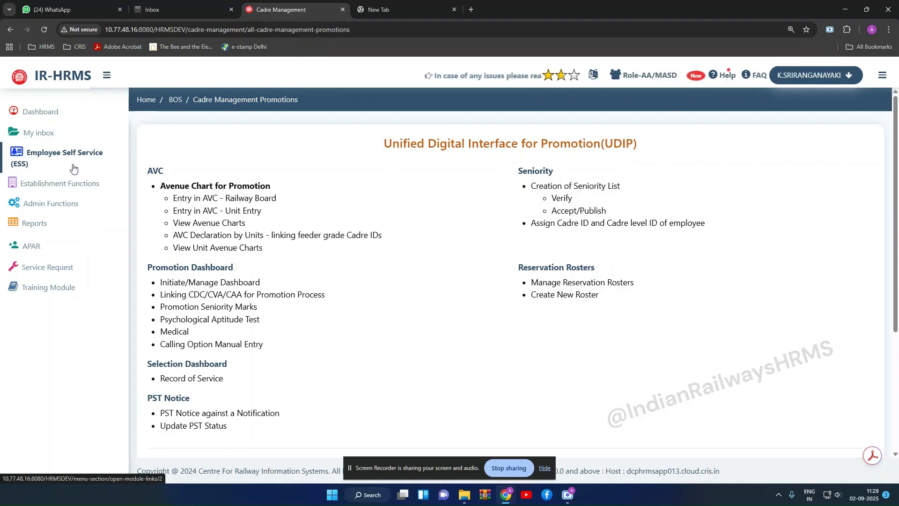
{"action": "left_click", "coordinate": [42, 111]}
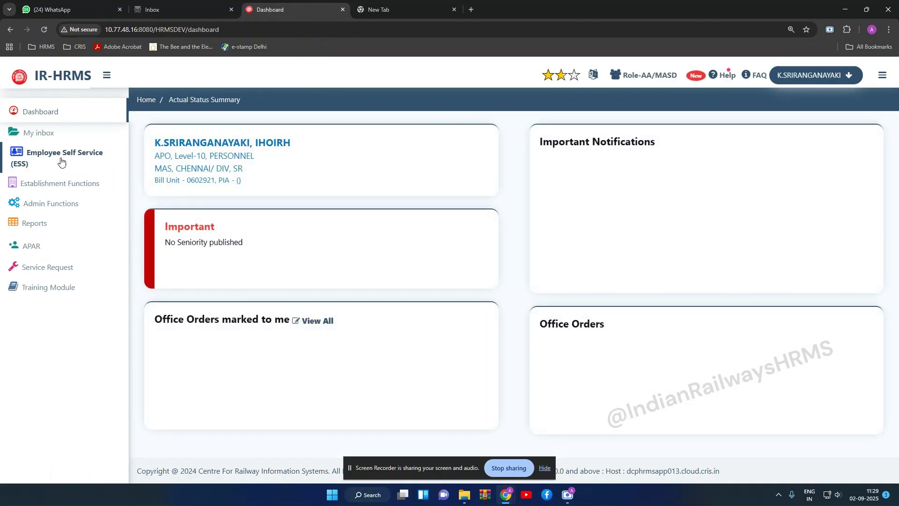
Open UDIP (Promotion) under Establishment Functions and start a new draft in the AVC Unit Entry list.
{"action": "left_click", "coordinate": [85, 176]}
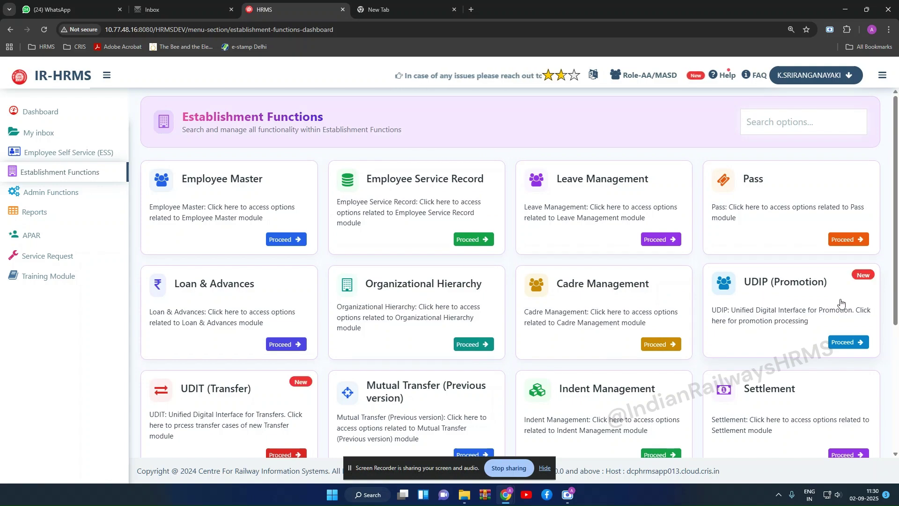
{"action": "left_click", "coordinate": [849, 343]}
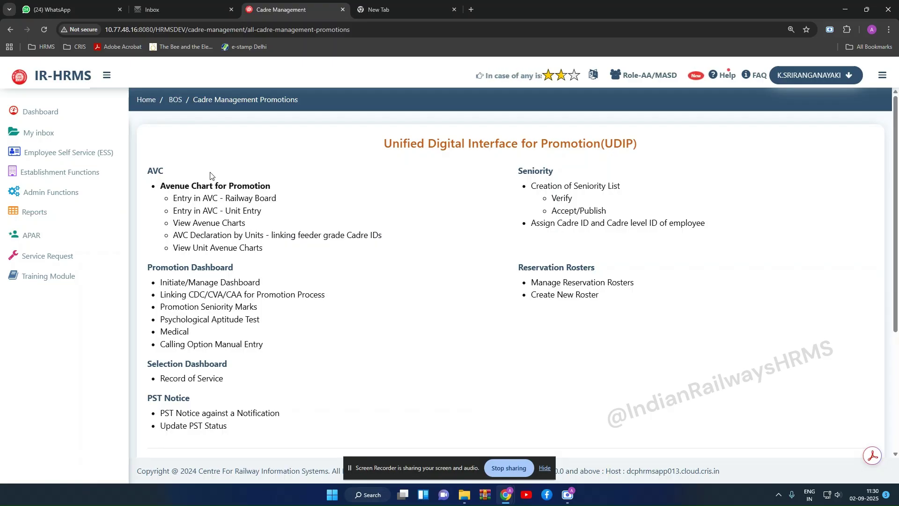
{"action": "left_click", "coordinate": [189, 215]}
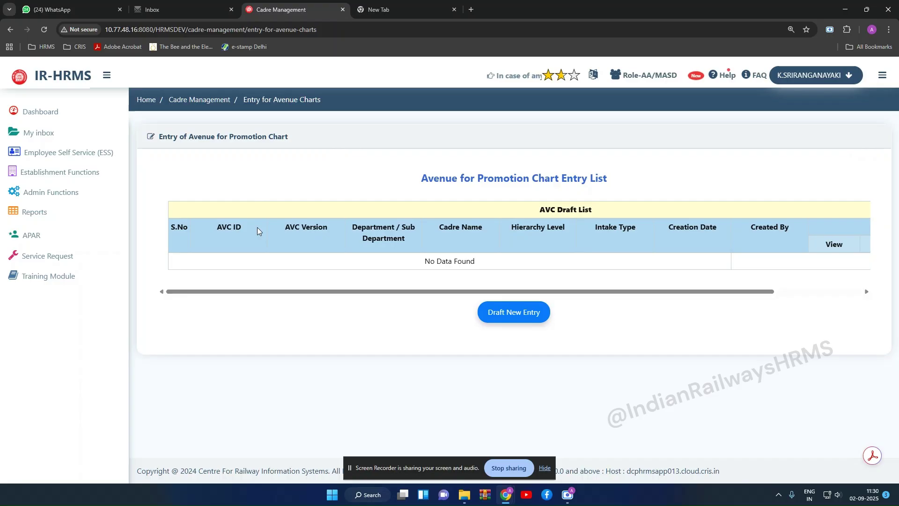
{"action": "left_click", "coordinate": [532, 315]}
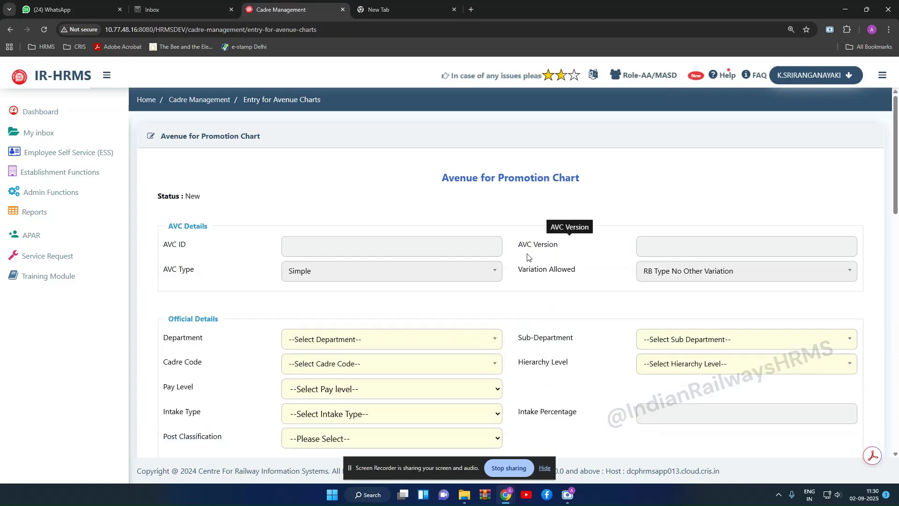
Set the chart's Department to ELECTRICAL and its Sub-Department to GENERAL in the official details.
{"action": "scroll", "coordinate": [526, 255], "scroll_direction": "down", "scroll_amount": 4}
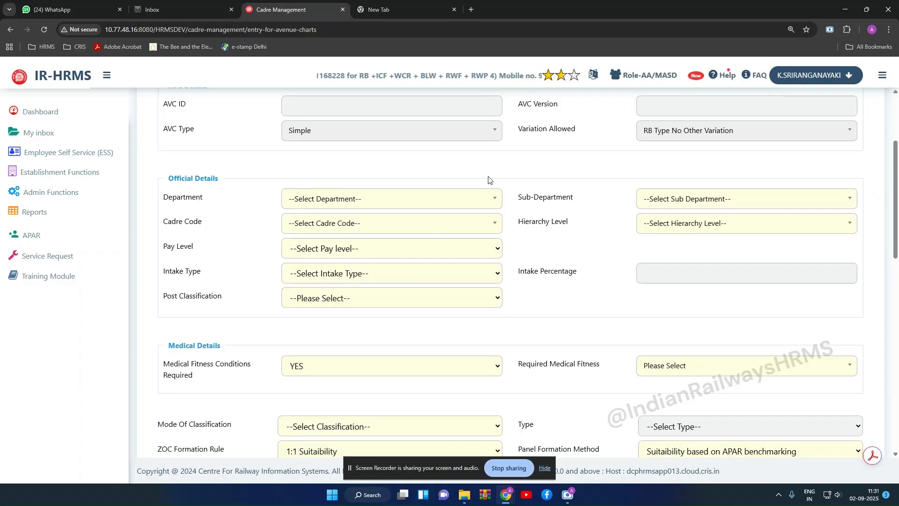
{"action": "left_click", "coordinate": [434, 203]}
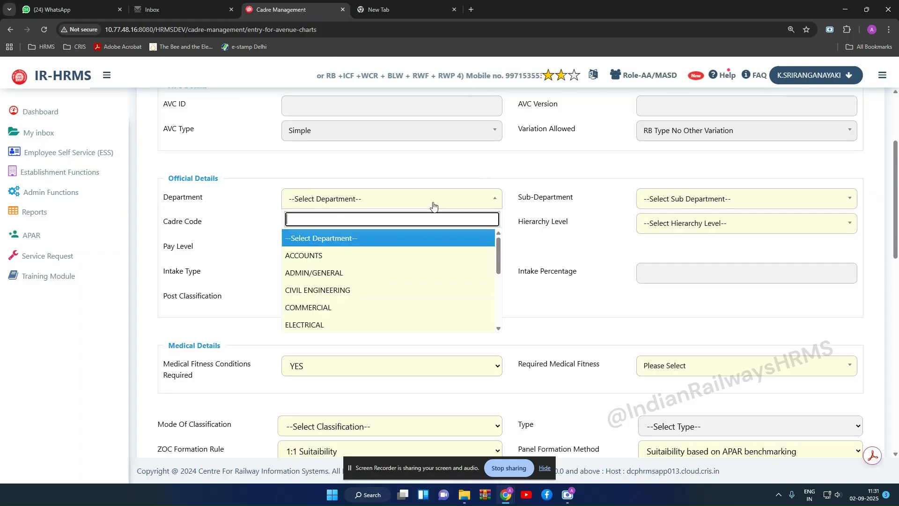
{"action": "left_click", "coordinate": [365, 327]}
{"action": "left_click", "coordinate": [662, 201]}
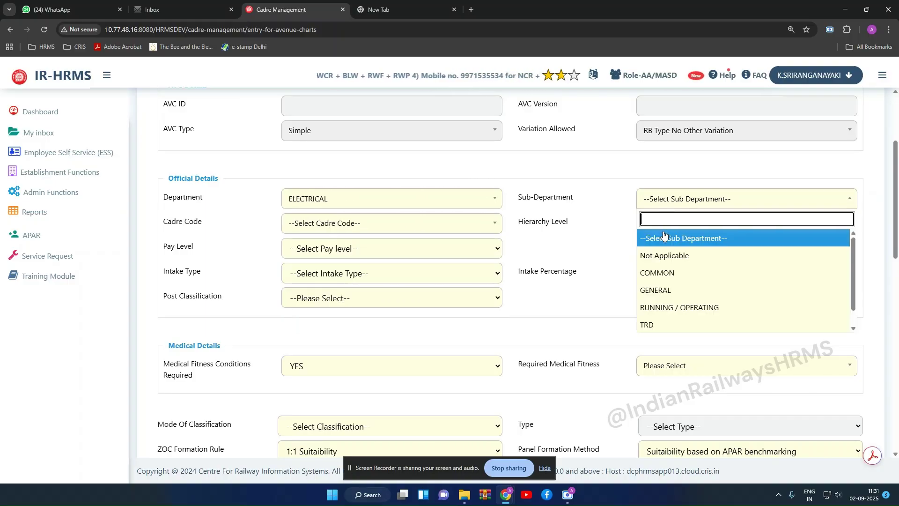
{"action": "left_click", "coordinate": [664, 288]}
Find cadre codes containing 29605 and choose Technical Supervisors - Electrical GENERAL (296058) as the Cadre Code.
{"action": "left_click", "coordinate": [457, 227]}
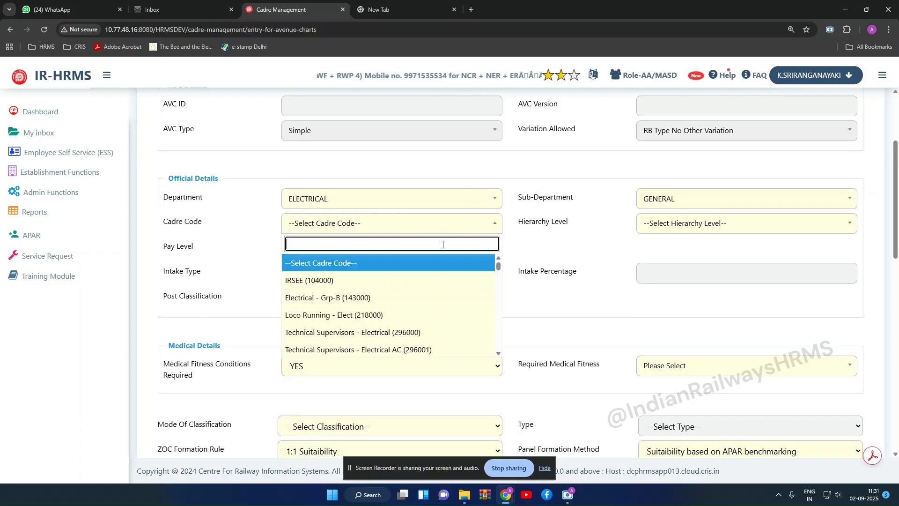
{"action": "type", "text": "29605"}
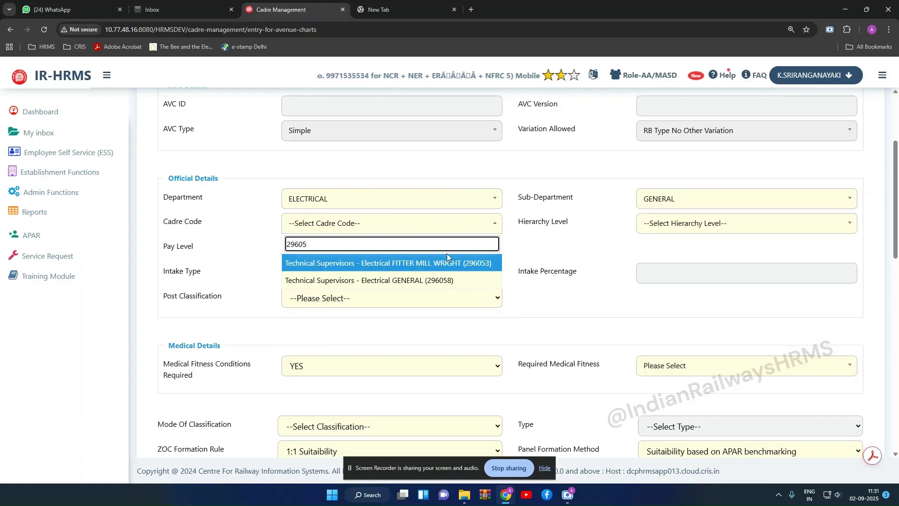
{"action": "left_click", "coordinate": [440, 281]}
Set the Hierarchy Level to Junior Engineer and the Intake Type to PQ: 25%.
{"action": "left_click", "coordinate": [644, 225]}
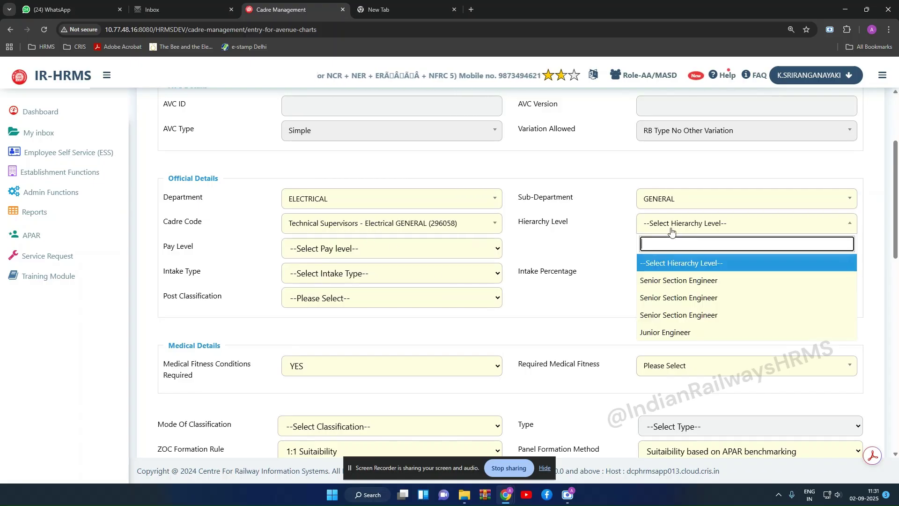
{"action": "left_click", "coordinate": [656, 332]}
{"action": "left_click", "coordinate": [351, 275]}
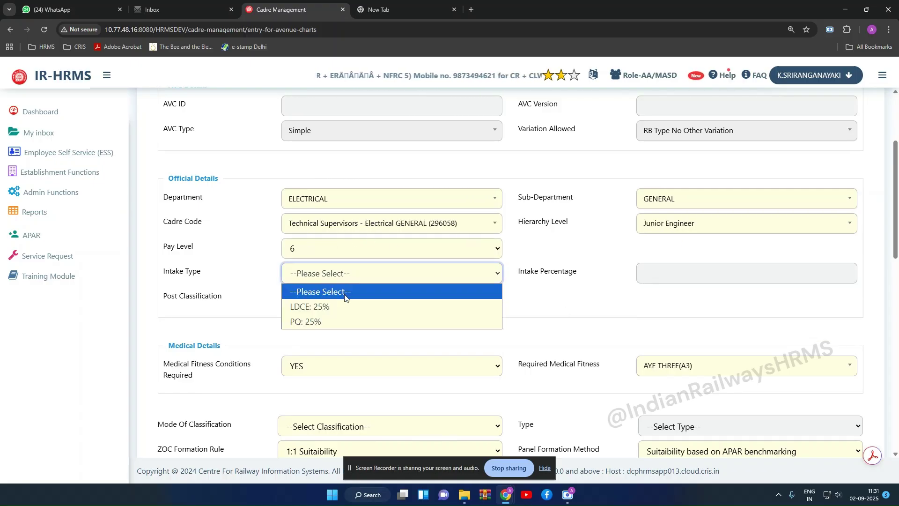
{"action": "left_click", "coordinate": [343, 321]}
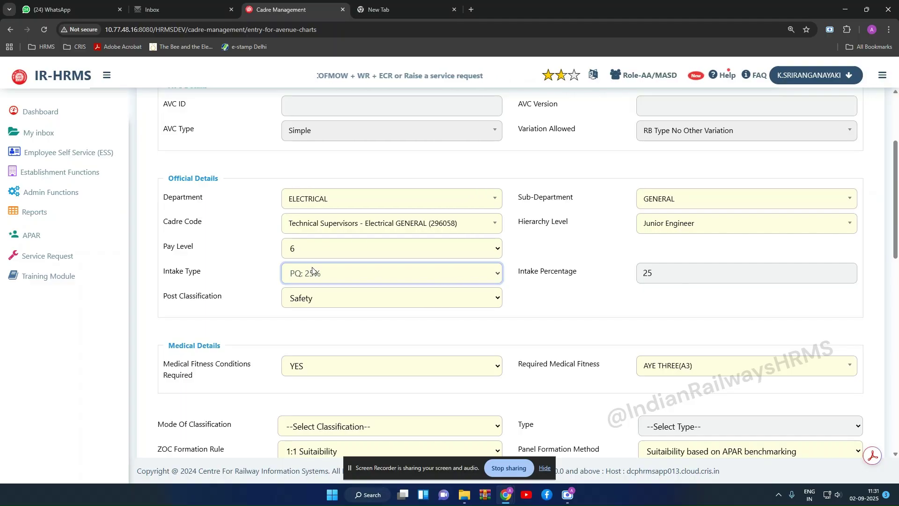
Review the official details, medical details and classification fields of the Avenue for Promotion Chart form.
{"action": "scroll", "coordinate": [287, 231], "scroll_direction": "down", "scroll_amount": 3}
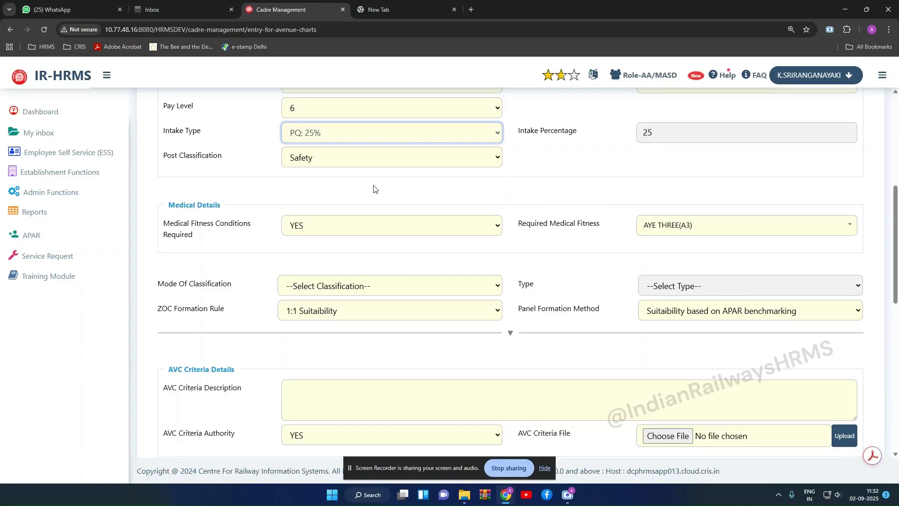
{"action": "scroll", "coordinate": [374, 188], "scroll_direction": "down", "scroll_amount": 1}
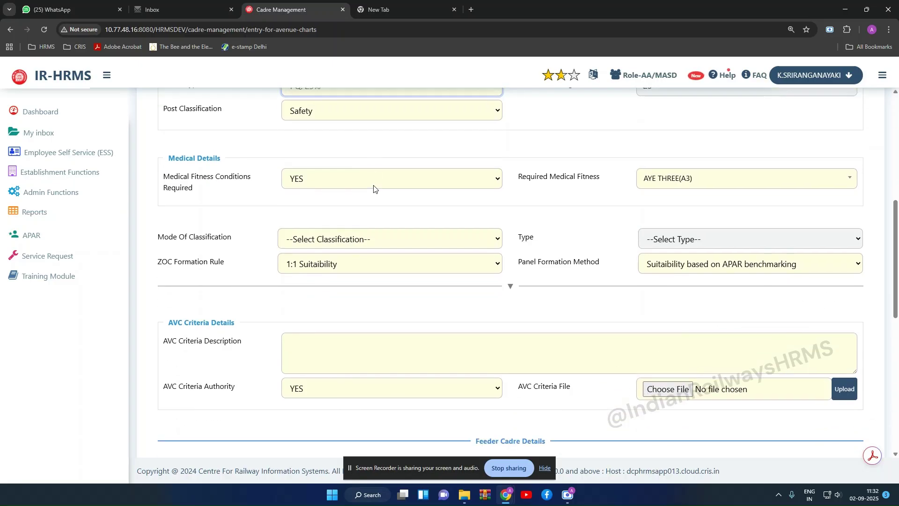
{"action": "scroll", "coordinate": [367, 145], "scroll_direction": "up", "scroll_amount": 1}
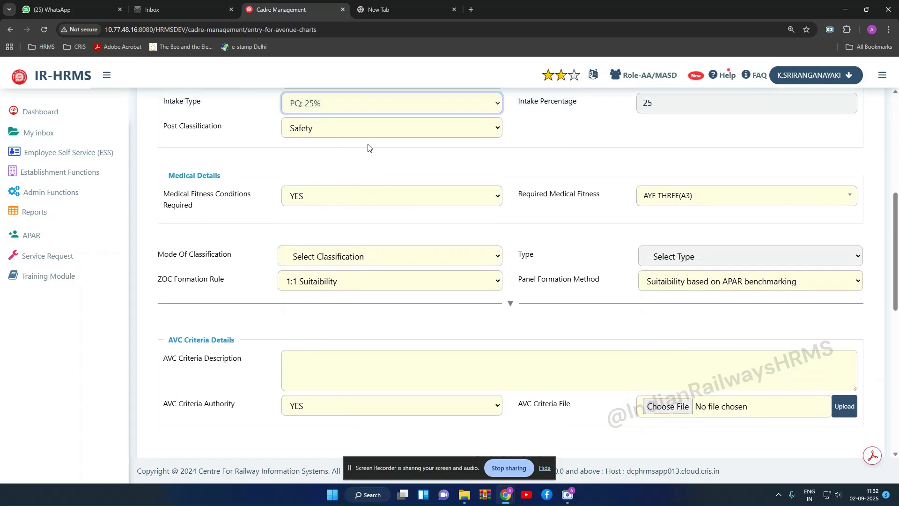
{"action": "scroll", "coordinate": [277, 187], "scroll_direction": "down", "scroll_amount": 1}
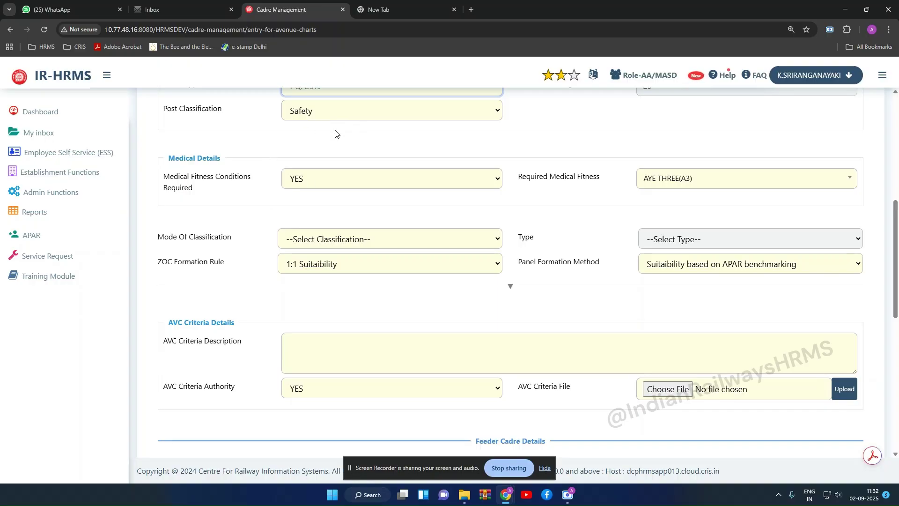
{"action": "scroll", "coordinate": [336, 133], "scroll_direction": "up", "scroll_amount": 1}
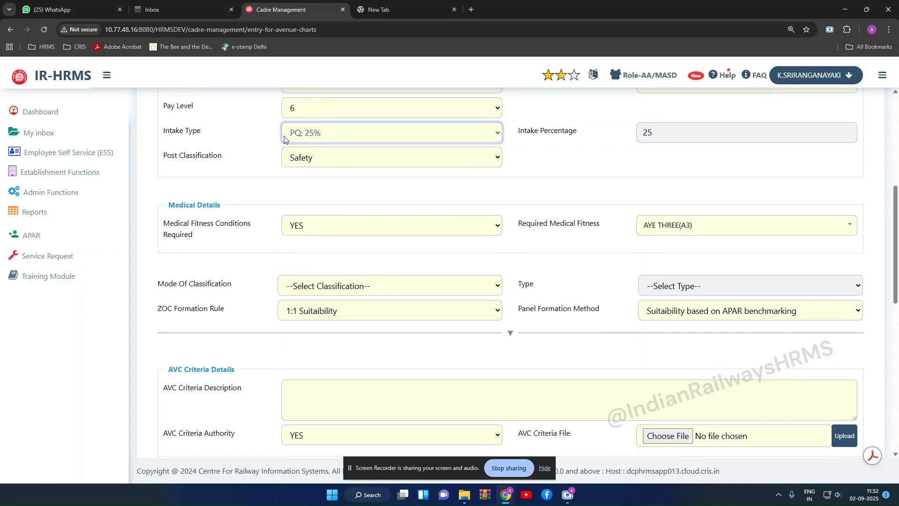
{"action": "scroll", "coordinate": [380, 184], "scroll_direction": "up", "scroll_amount": 2}
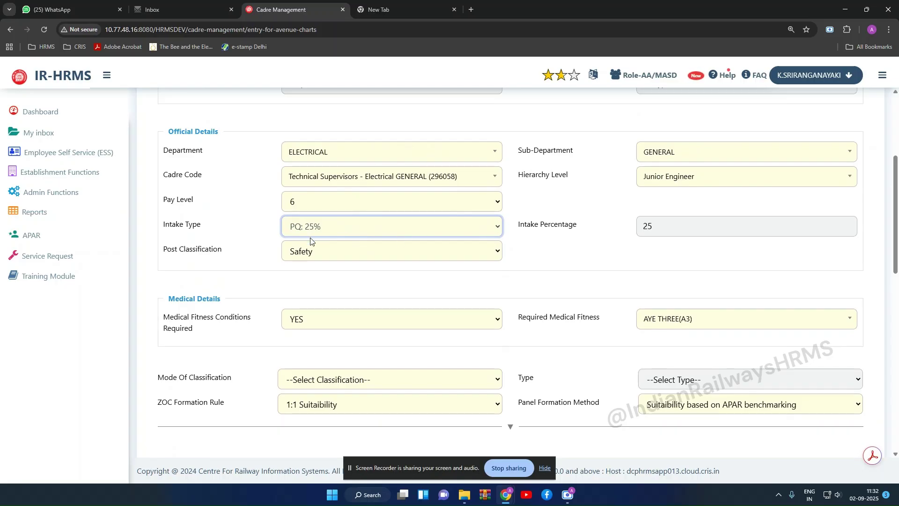
{"action": "scroll", "coordinate": [310, 241], "scroll_direction": "down", "scroll_amount": 2}
Set the Mode Of Classification to Selection.
{"action": "left_click", "coordinate": [339, 286]}
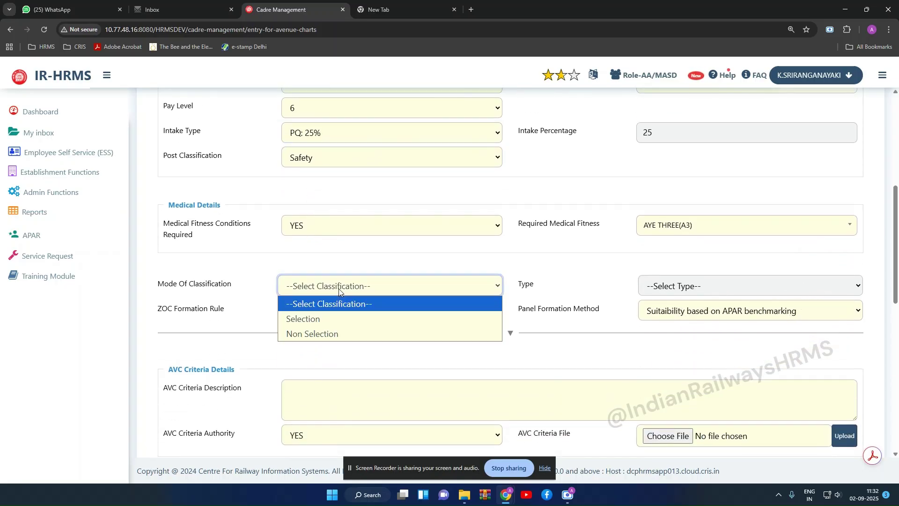
{"action": "left_click", "coordinate": [298, 260]}
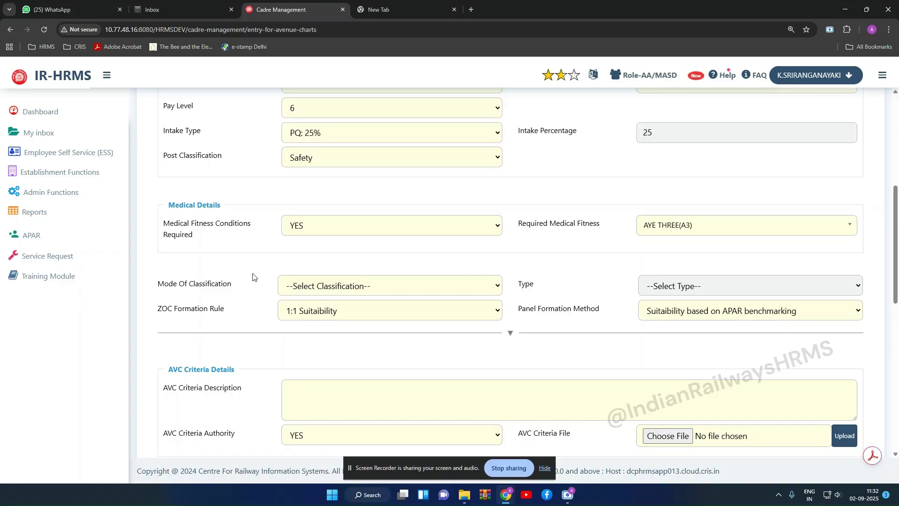
{"action": "left_click", "coordinate": [326, 284]}
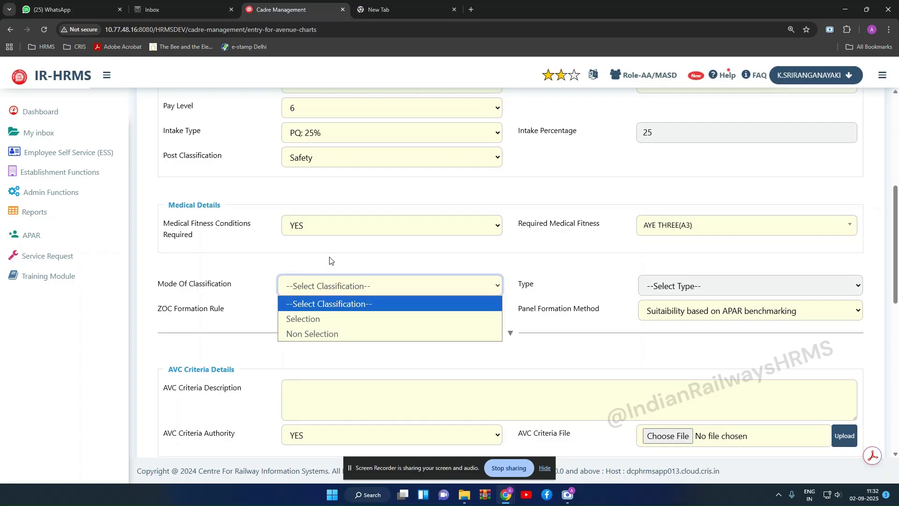
{"action": "left_click", "coordinate": [331, 261]}
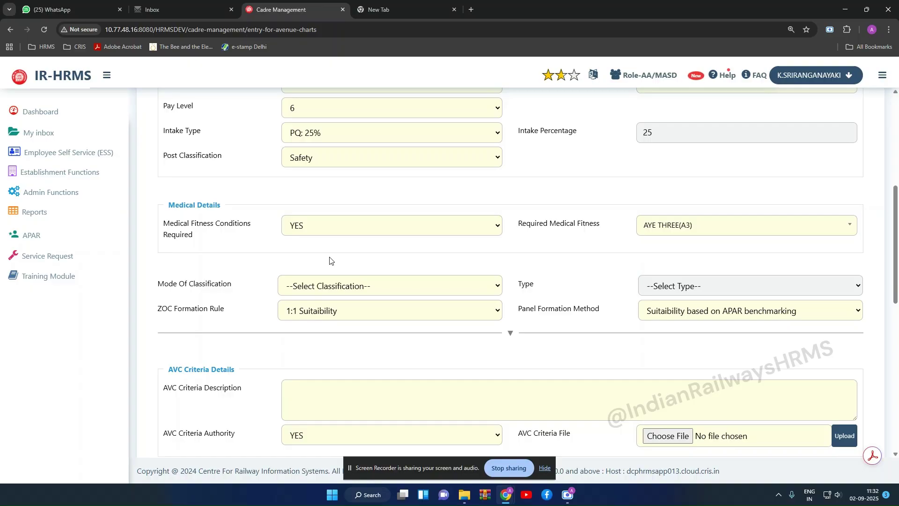
{"action": "scroll", "coordinate": [330, 260], "scroll_direction": "down", "scroll_amount": 1}
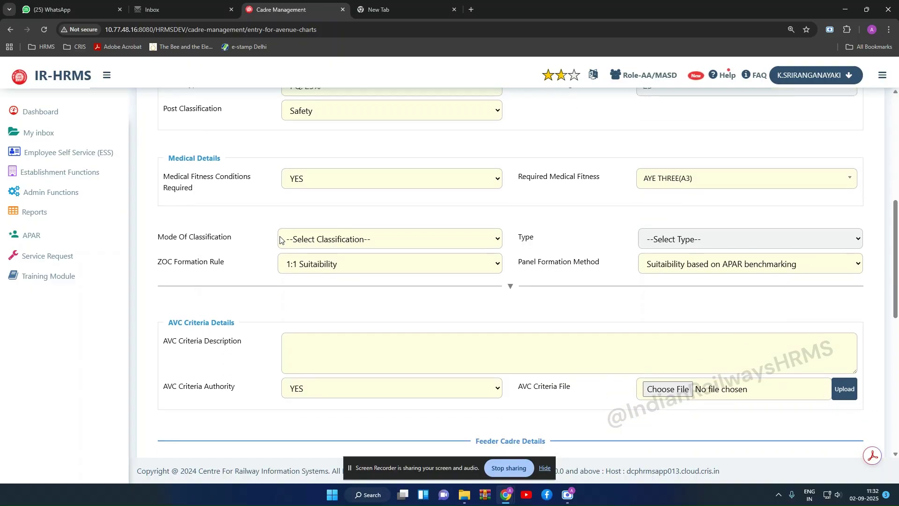
{"action": "left_click", "coordinate": [327, 242]}
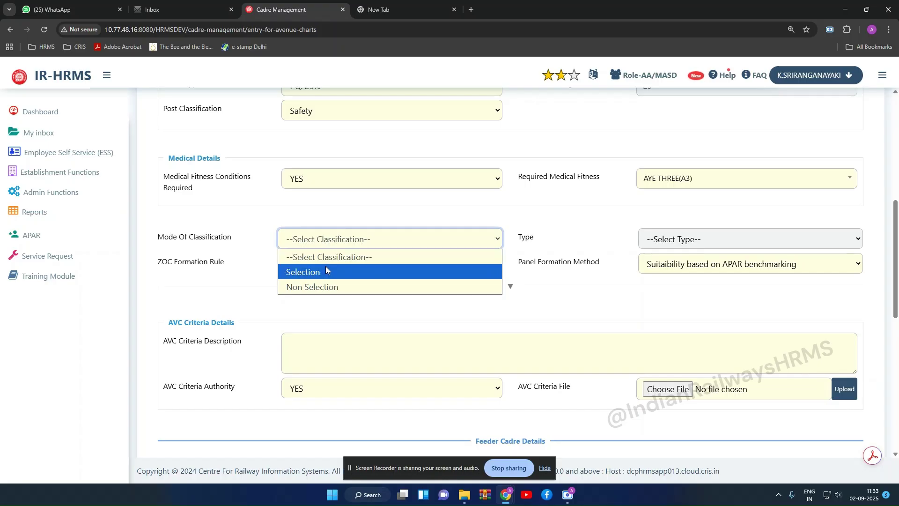
{"action": "left_click", "coordinate": [335, 274]}
Choose variation 1 in the Selection Details.
{"action": "scroll", "coordinate": [267, 249], "scroll_direction": "down", "scroll_amount": 2}
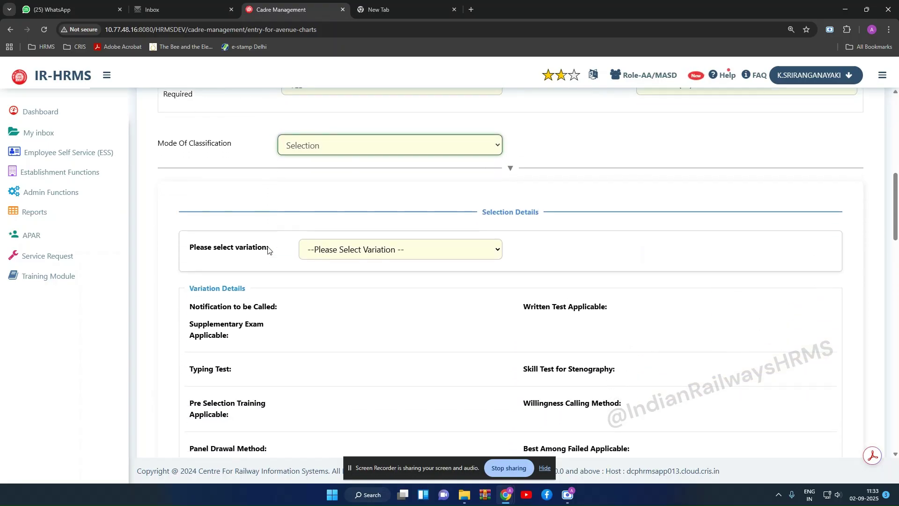
{"action": "left_click", "coordinate": [337, 249]}
{"action": "left_click", "coordinate": [278, 227]}
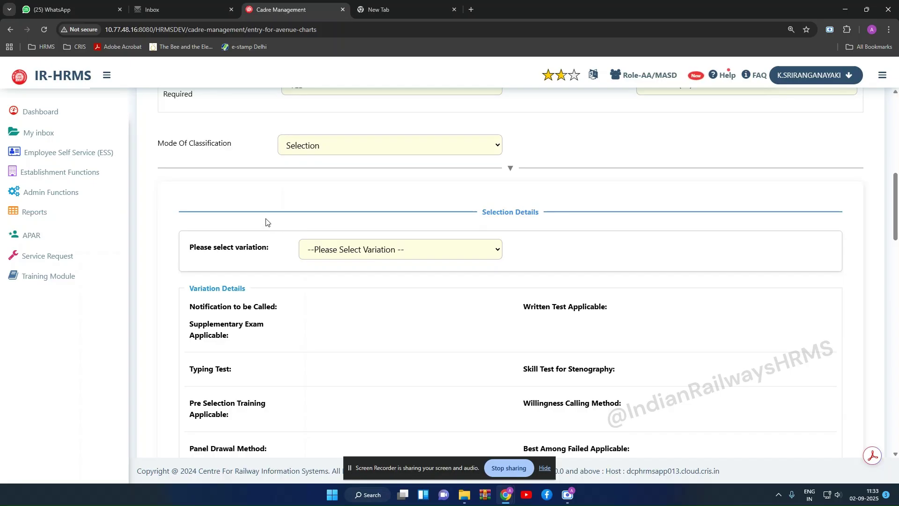
{"action": "left_click", "coordinate": [326, 253]}
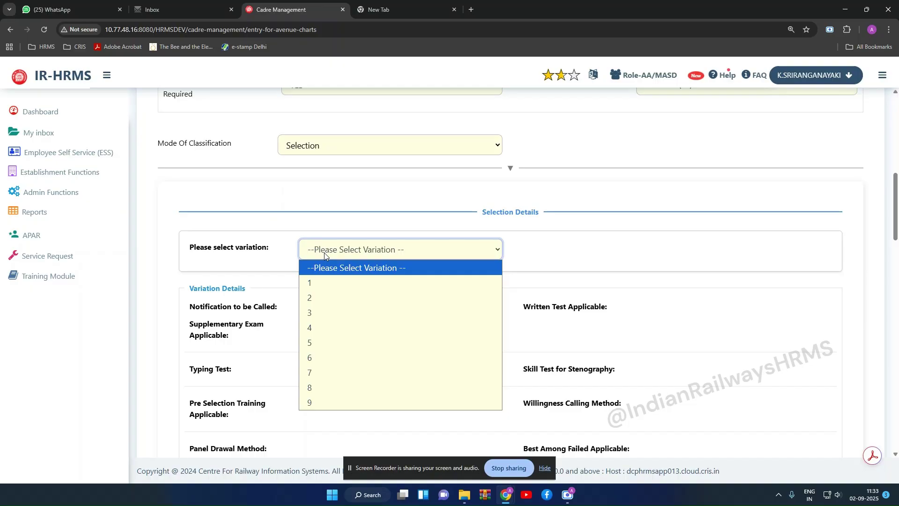
{"action": "left_click", "coordinate": [322, 281]}
Examine the variation details, stage details, proceeding details and passing criteria of the chosen variation.
{"action": "scroll", "coordinate": [327, 296], "scroll_direction": "down", "scroll_amount": 2}
{"action": "scroll", "coordinate": [368, 300], "scroll_direction": "down", "scroll_amount": 7}
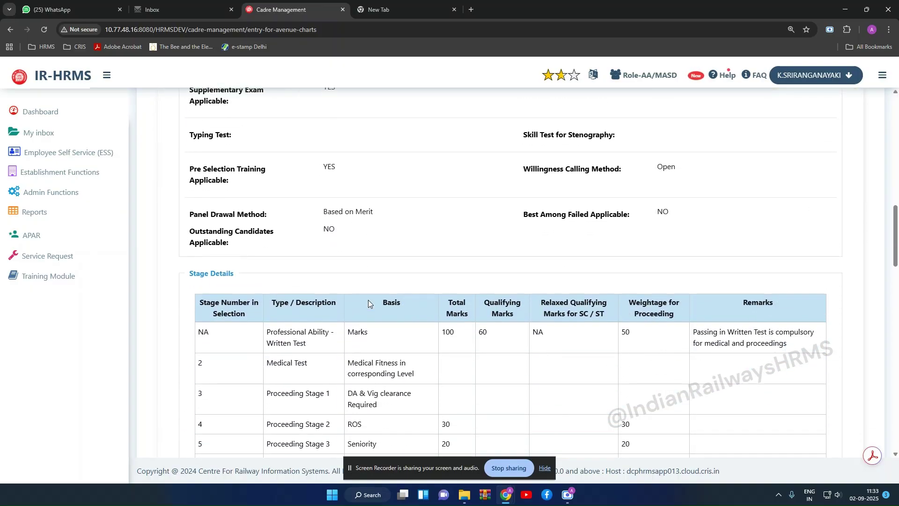
{"action": "scroll", "coordinate": [369, 304], "scroll_direction": "down", "scroll_amount": 3}
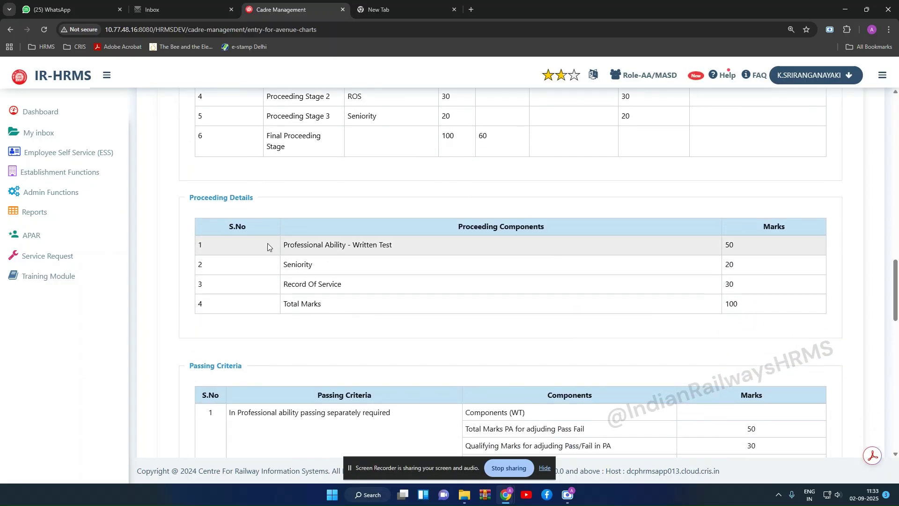
{"action": "scroll", "coordinate": [402, 242], "scroll_direction": "up", "scroll_amount": 1}
{"action": "scroll", "coordinate": [401, 241], "scroll_direction": "up", "scroll_amount": 10}
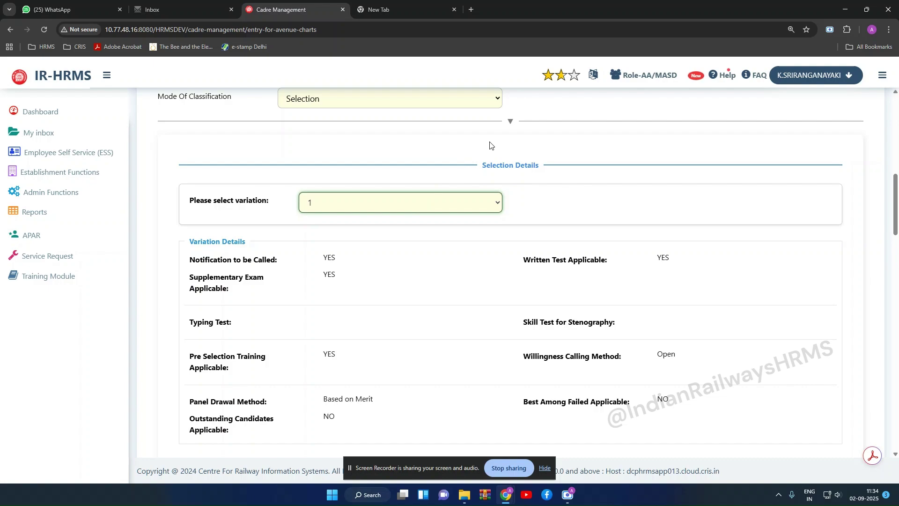
{"action": "scroll", "coordinate": [491, 146], "scroll_direction": "down", "scroll_amount": 2}
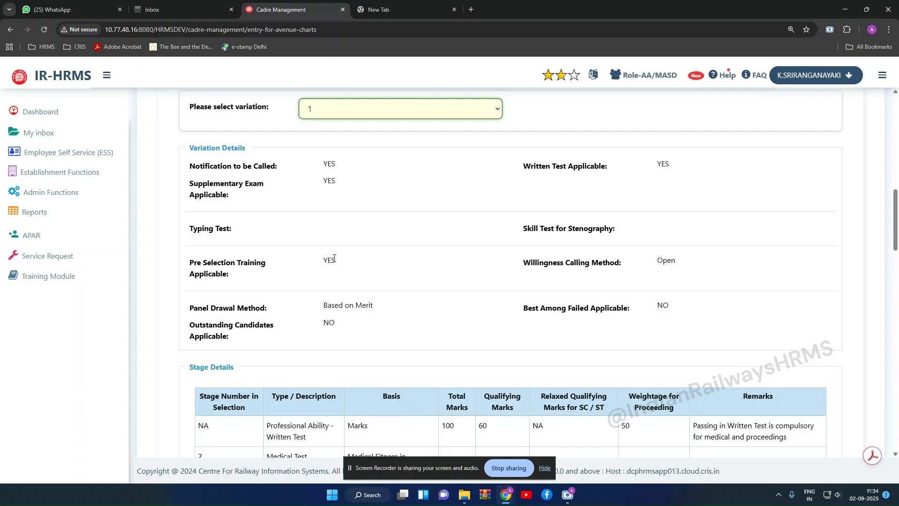
Read through variation 1's stage details, proceeding component marks and passing criteria.
{"action": "scroll", "coordinate": [334, 258], "scroll_direction": "down", "scroll_amount": 4}
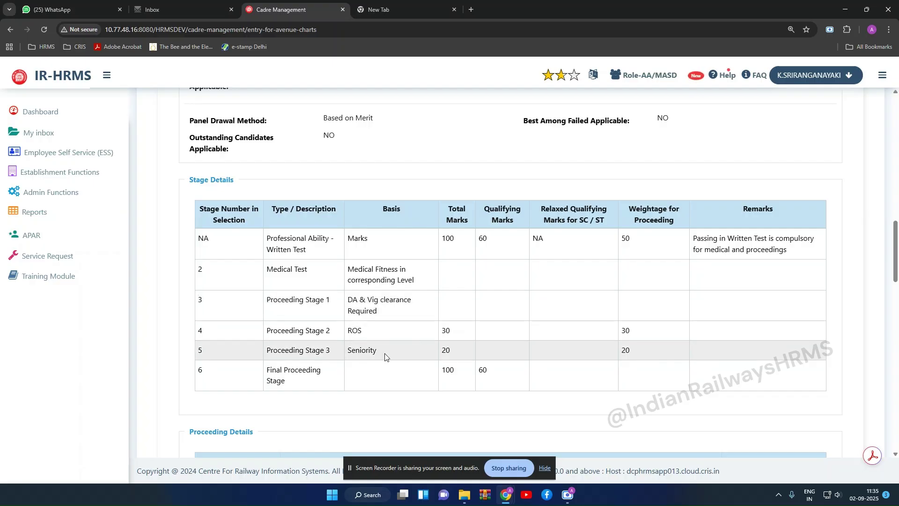
{"action": "scroll", "coordinate": [418, 345], "scroll_direction": "down", "scroll_amount": 1}
{"action": "scroll", "coordinate": [419, 345], "scroll_direction": "down", "scroll_amount": 2}
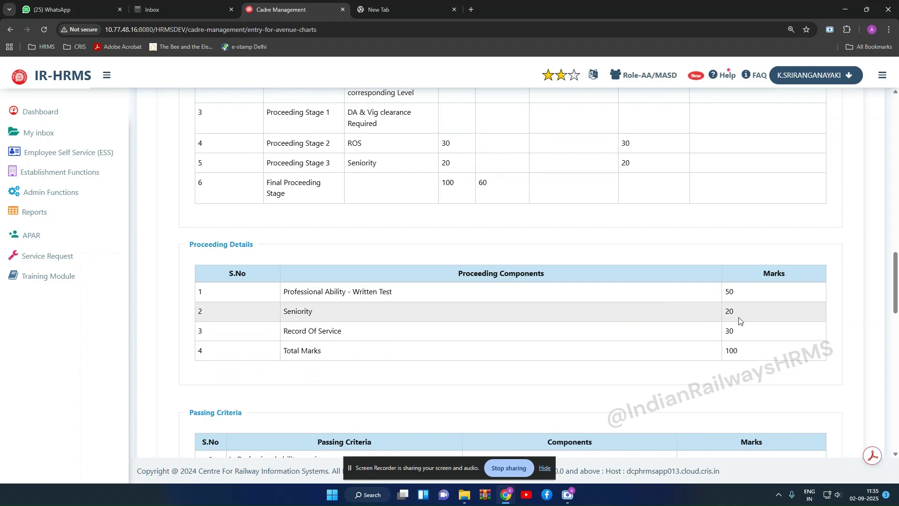
{"action": "scroll", "coordinate": [710, 335], "scroll_direction": "down", "scroll_amount": 3}
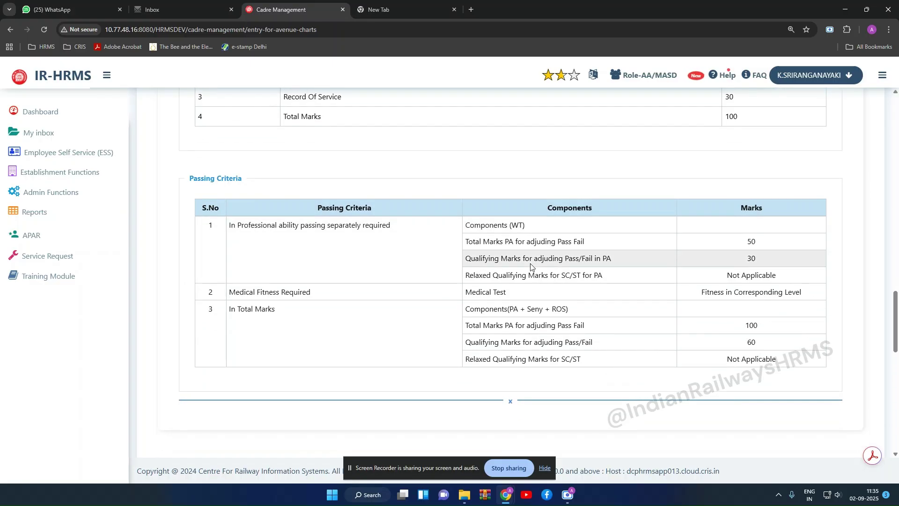
{"action": "scroll", "coordinate": [532, 266], "scroll_direction": "up", "scroll_amount": 1}
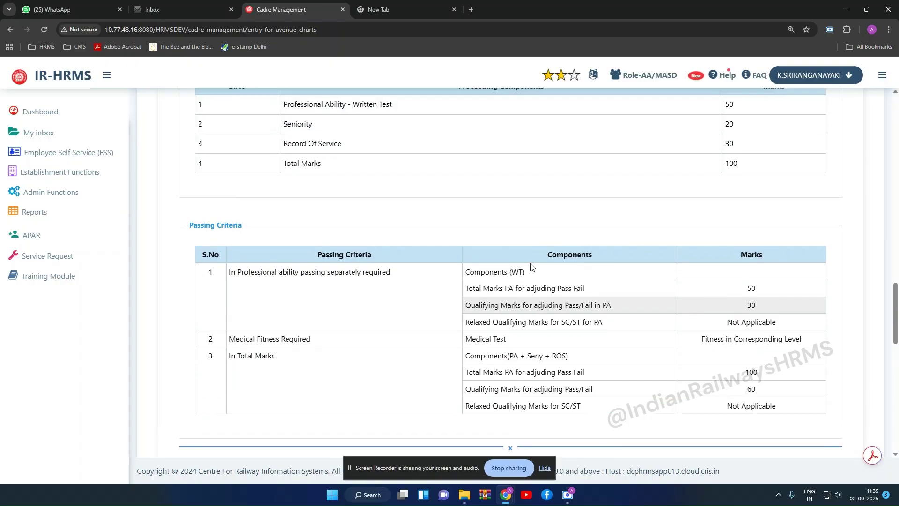
{"action": "scroll", "coordinate": [515, 260], "scroll_direction": "up", "scroll_amount": 7}
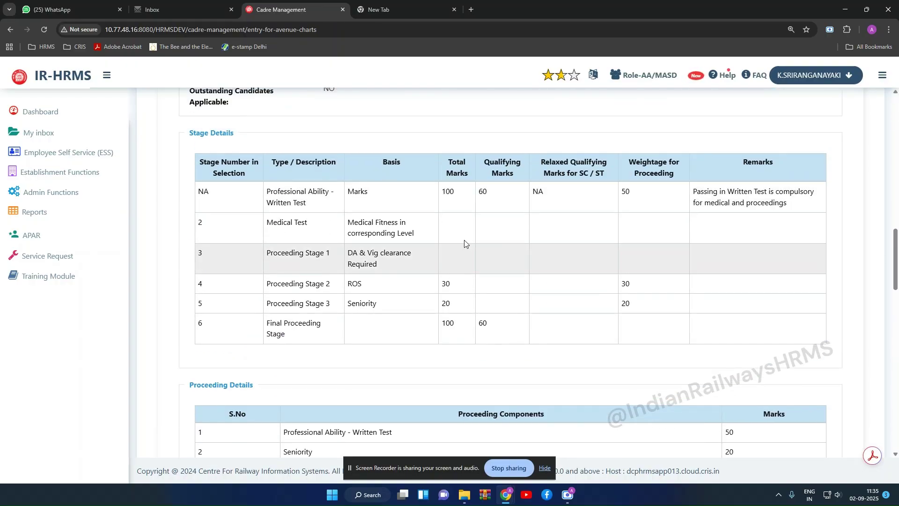
{"action": "scroll", "coordinate": [487, 239], "scroll_direction": "down", "scroll_amount": 4}
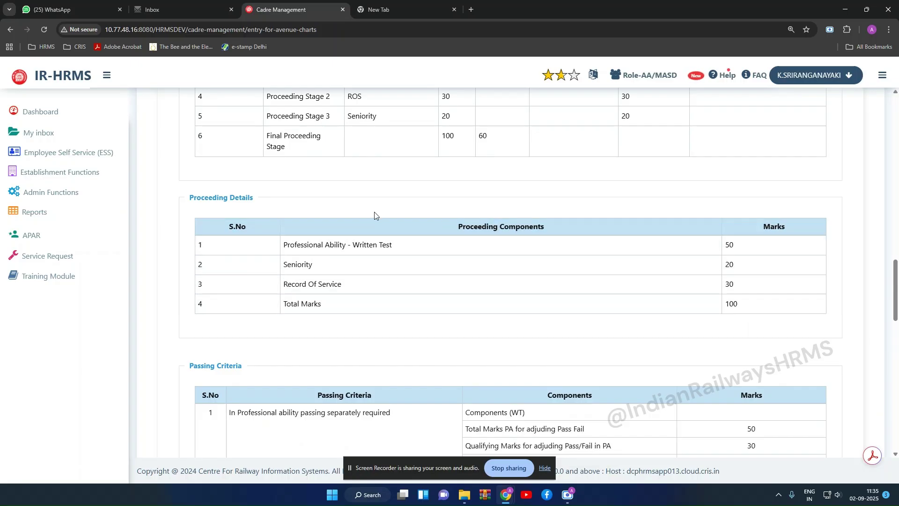
{"action": "scroll", "coordinate": [374, 212], "scroll_direction": "down", "scroll_amount": 4}
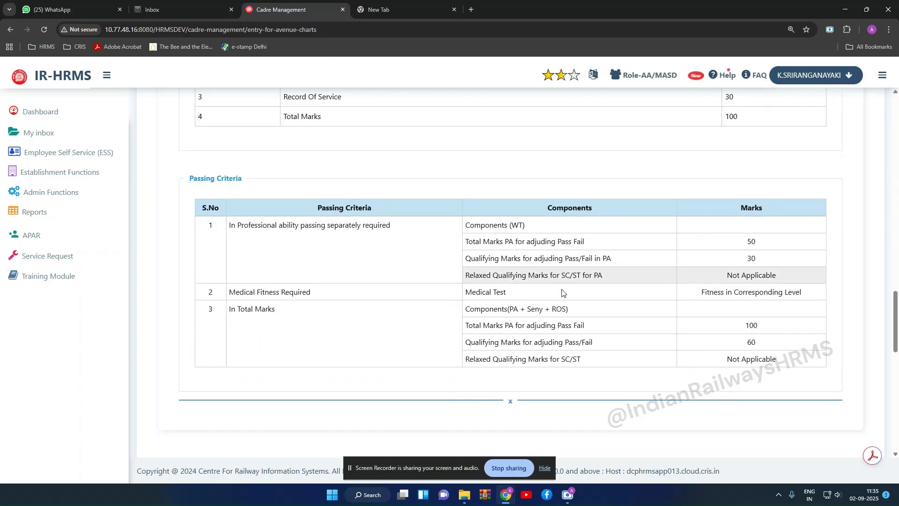
Switch the selection to variation 2 and review its stage details, proceeding details and passing criteria.
{"action": "scroll", "coordinate": [606, 312], "scroll_direction": "up", "scroll_amount": 10}
{"action": "scroll", "coordinate": [429, 252], "scroll_direction": "up", "scroll_amount": 4}
{"action": "left_click", "coordinate": [398, 158]}
{"action": "left_click", "coordinate": [373, 204]}
{"action": "scroll", "coordinate": [405, 280], "scroll_direction": "down", "scroll_amount": 5}
{"action": "scroll", "coordinate": [465, 214], "scroll_direction": "down", "scroll_amount": 3}
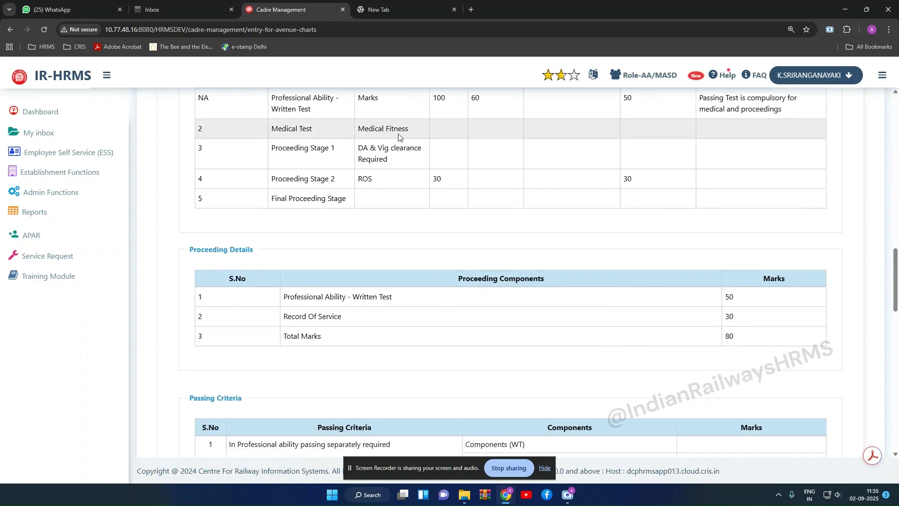
{"action": "scroll", "coordinate": [487, 211], "scroll_direction": "down", "scroll_amount": 1}
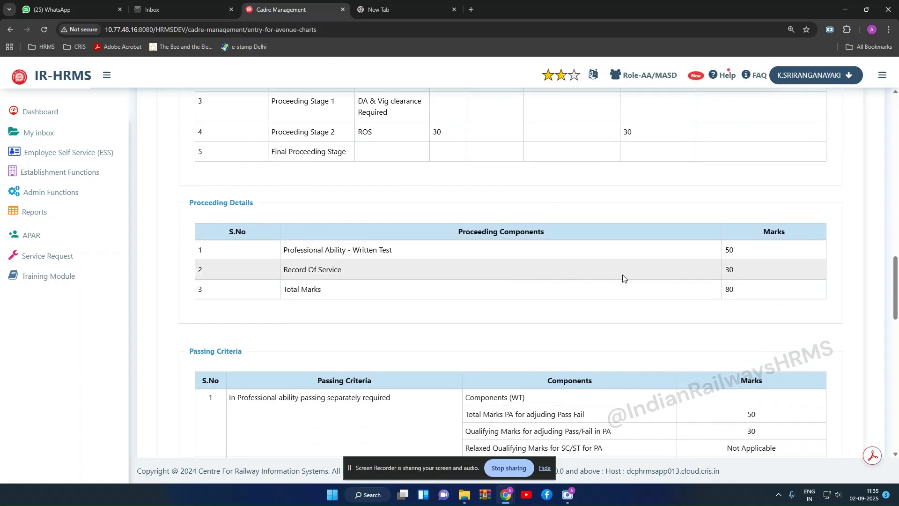
{"action": "scroll", "coordinate": [728, 299], "scroll_direction": "down", "scroll_amount": 3}
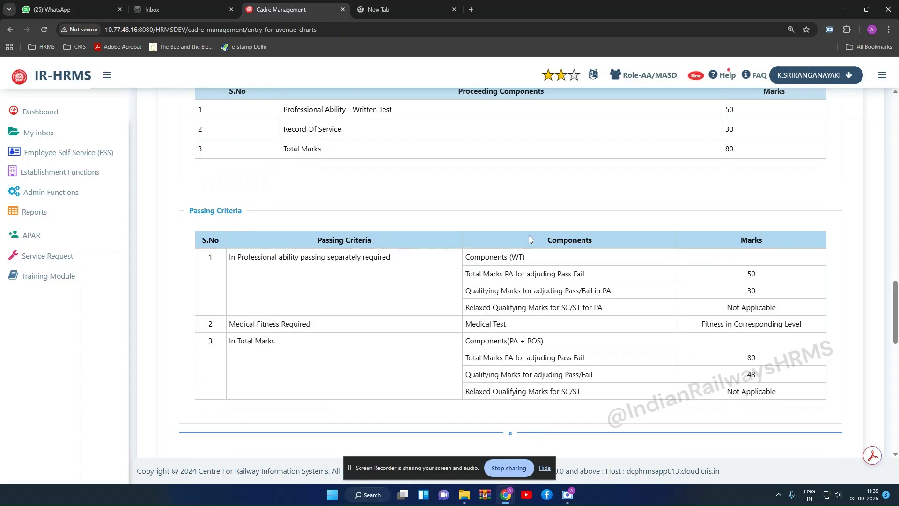
{"action": "scroll", "coordinate": [529, 235], "scroll_direction": "down", "scroll_amount": 1}
Switch the selection to variation 3 and review its aptitude test stage, proceeding details and passing criteria.
{"action": "scroll", "coordinate": [647, 287], "scroll_direction": "up", "scroll_amount": 12}
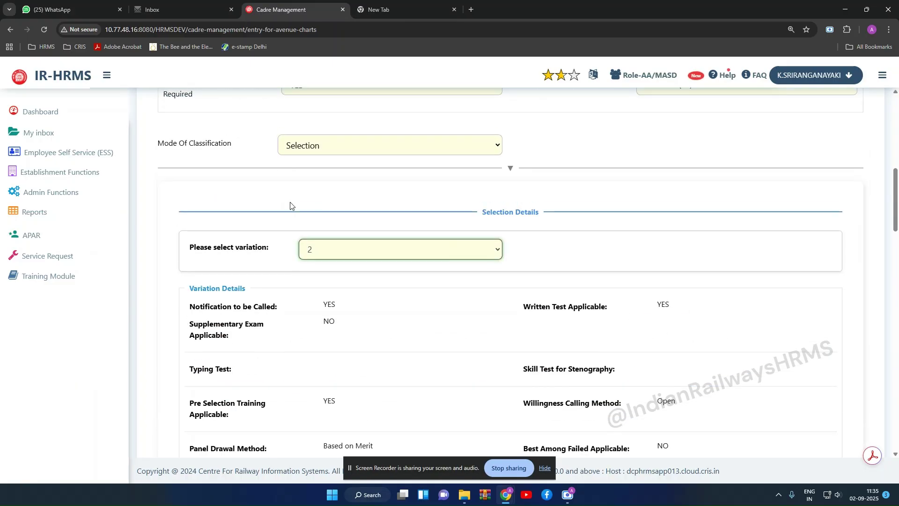
{"action": "left_click", "coordinate": [327, 251]}
{"action": "left_click", "coordinate": [321, 309]}
{"action": "scroll", "coordinate": [409, 308], "scroll_direction": "down", "scroll_amount": 3}
{"action": "scroll", "coordinate": [409, 310], "scroll_direction": "down", "scroll_amount": 5}
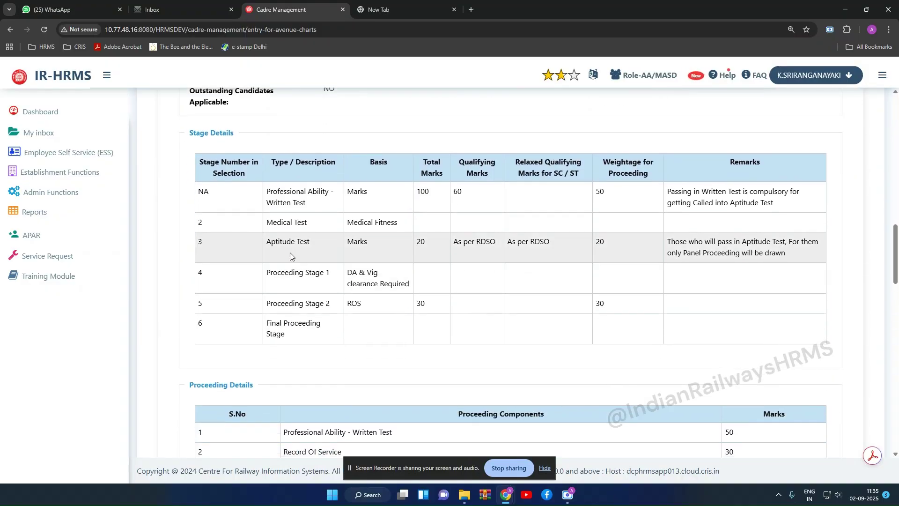
{"action": "scroll", "coordinate": [563, 245], "scroll_direction": "down", "scroll_amount": 1}
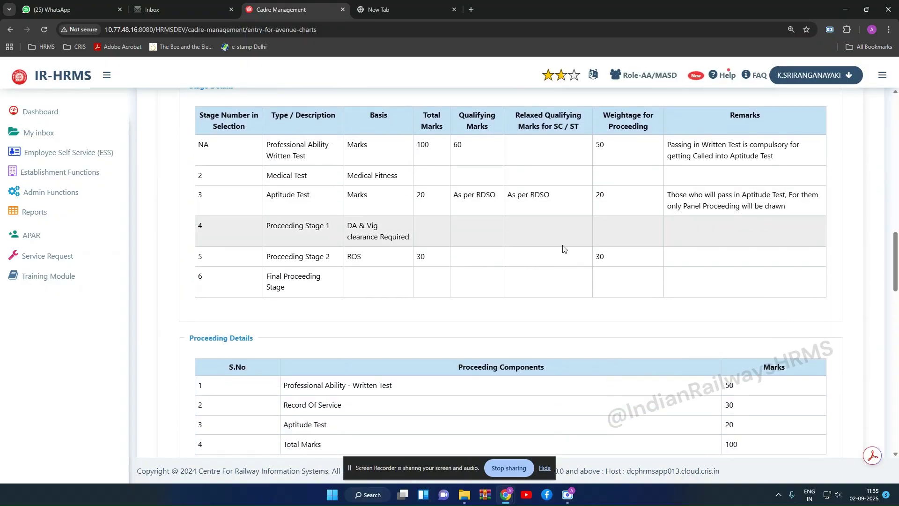
{"action": "scroll", "coordinate": [563, 248], "scroll_direction": "down", "scroll_amount": 3}
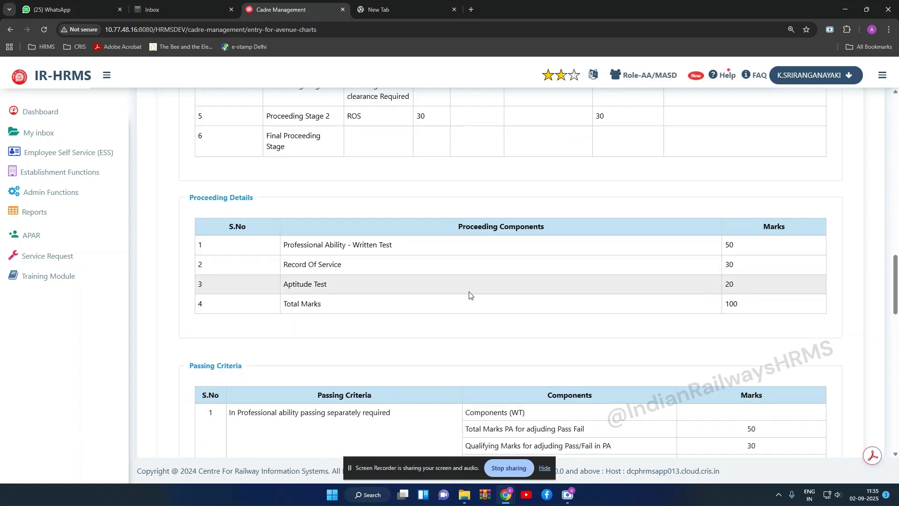
{"action": "scroll", "coordinate": [590, 261], "scroll_direction": "down", "scroll_amount": 4}
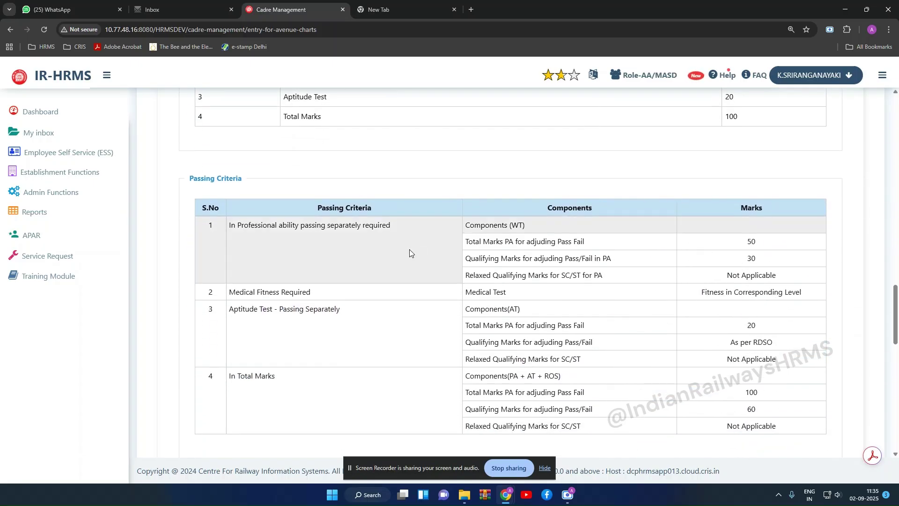
{"action": "scroll", "coordinate": [409, 253], "scroll_direction": "down", "scroll_amount": 1}
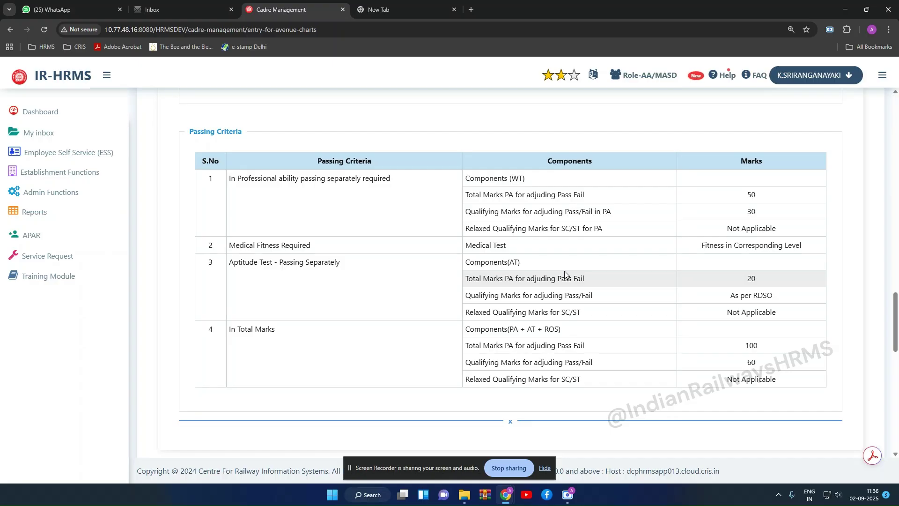
{"action": "scroll", "coordinate": [565, 274], "scroll_direction": "down", "scroll_amount": 2}
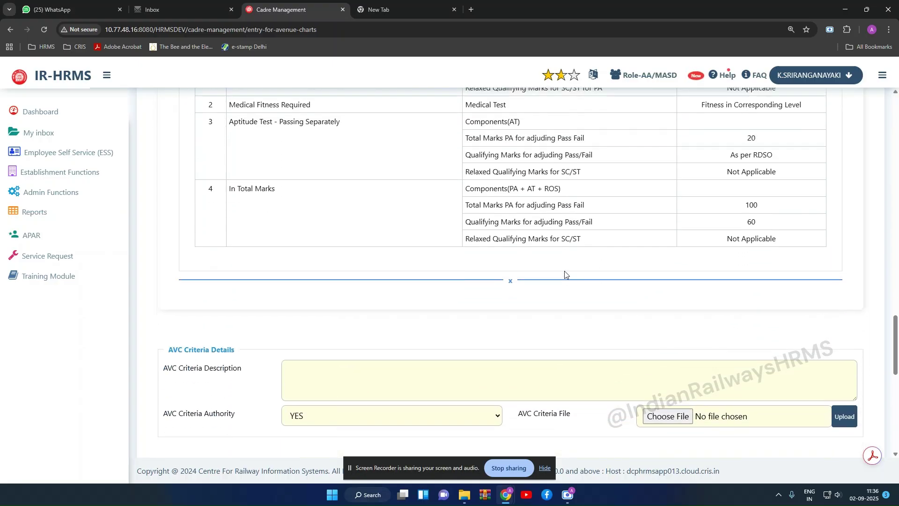
Set the selection variation back to 1 and recheck its variation, stage and proceeding details and passing criteria.
{"action": "scroll", "coordinate": [565, 274], "scroll_direction": "up", "scroll_amount": 1}
{"action": "scroll", "coordinate": [565, 274], "scroll_direction": "up", "scroll_amount": 13}
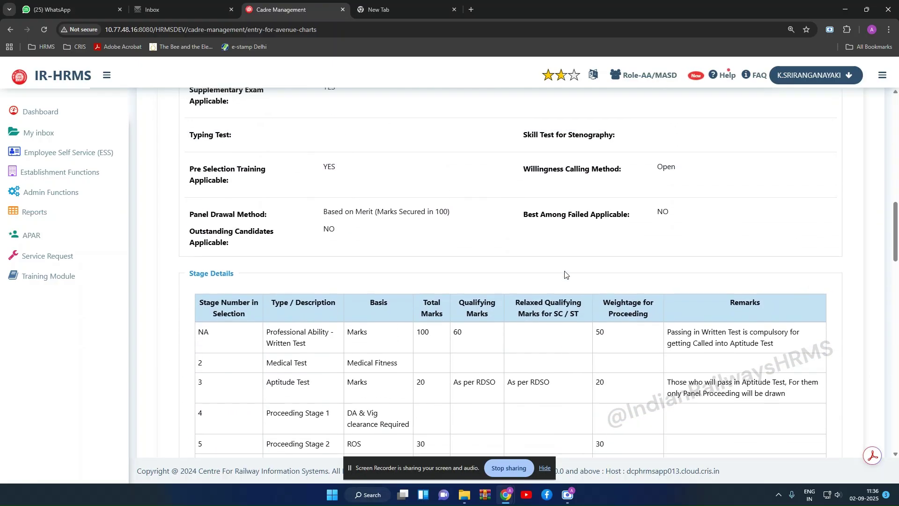
{"action": "scroll", "coordinate": [565, 274], "scroll_direction": "up", "scroll_amount": 2}
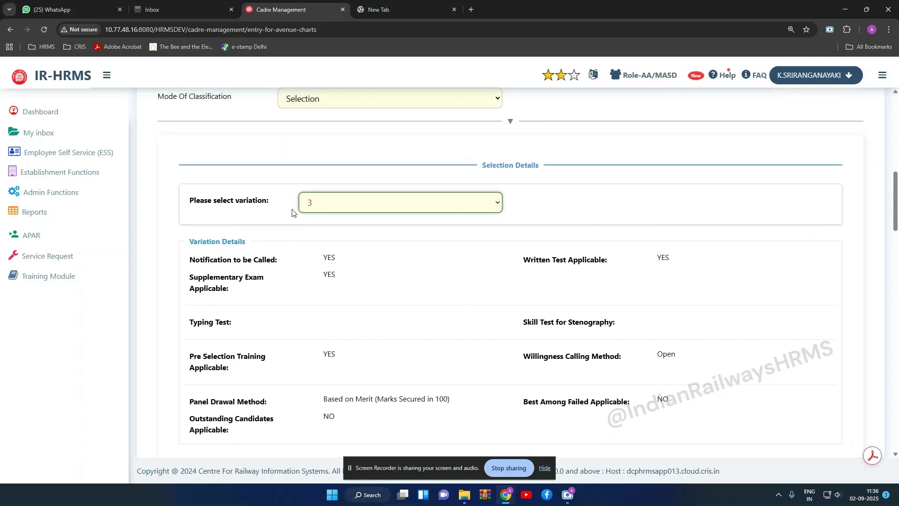
{"action": "left_click", "coordinate": [473, 202]}
{"action": "key", "text": "Escape"}
{"action": "key", "text": "Up"}
{"action": "key", "text": "Up"}
{"action": "scroll", "coordinate": [420, 267], "scroll_direction": "down", "scroll_amount": 2}
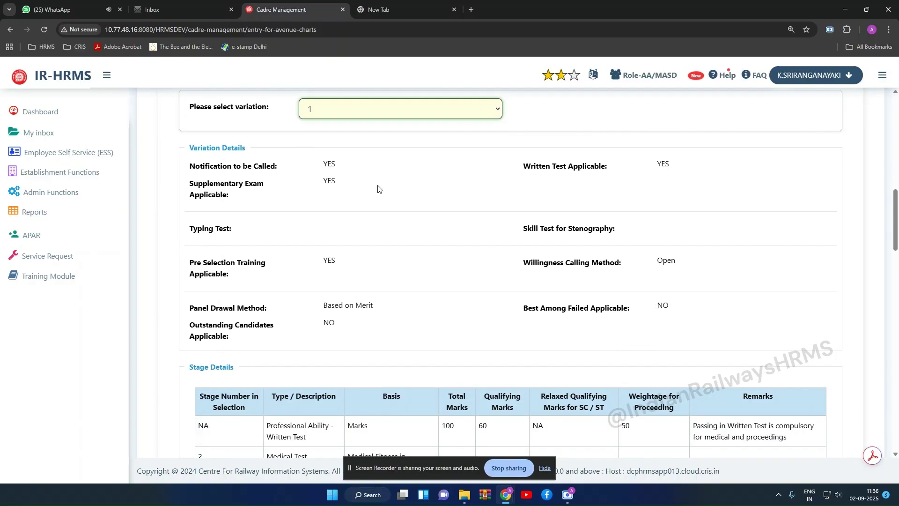
{"action": "scroll", "coordinate": [379, 189], "scroll_direction": "down", "scroll_amount": 4}
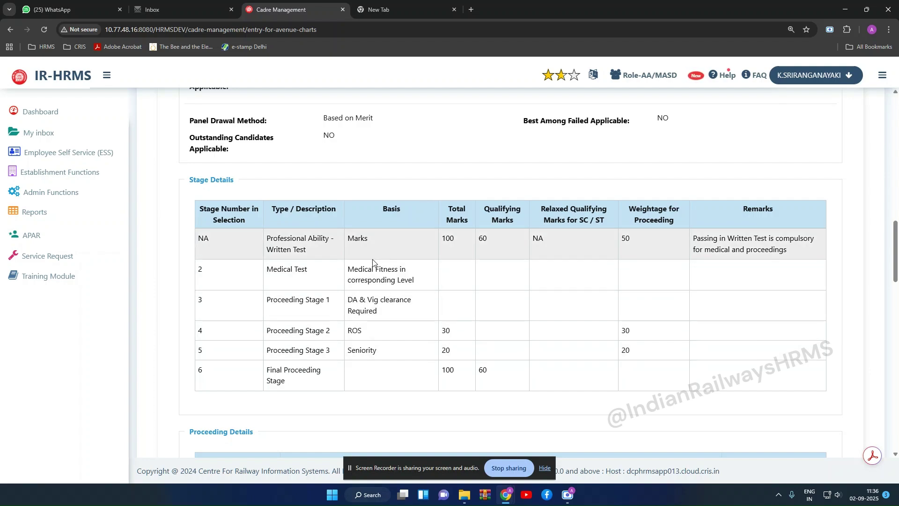
{"action": "scroll", "coordinate": [449, 351], "scroll_direction": "down", "scroll_amount": 1}
{"action": "scroll", "coordinate": [455, 348], "scroll_direction": "down", "scroll_amount": 3}
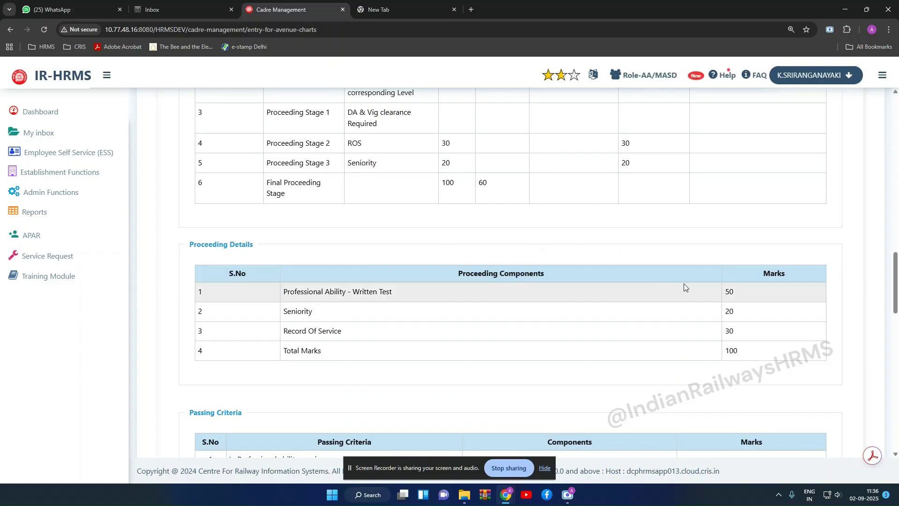
{"action": "scroll", "coordinate": [722, 328], "scroll_direction": "down", "scroll_amount": 1}
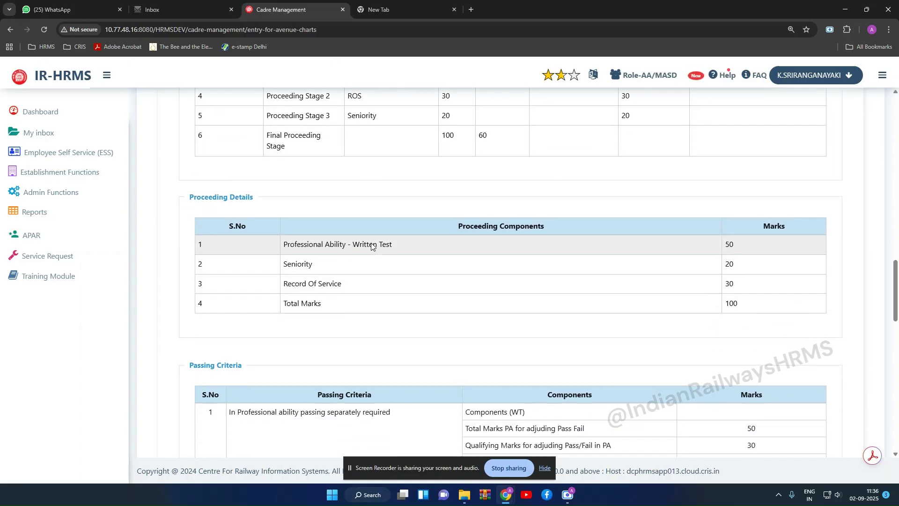
{"action": "scroll", "coordinate": [375, 247], "scroll_direction": "down", "scroll_amount": 4}
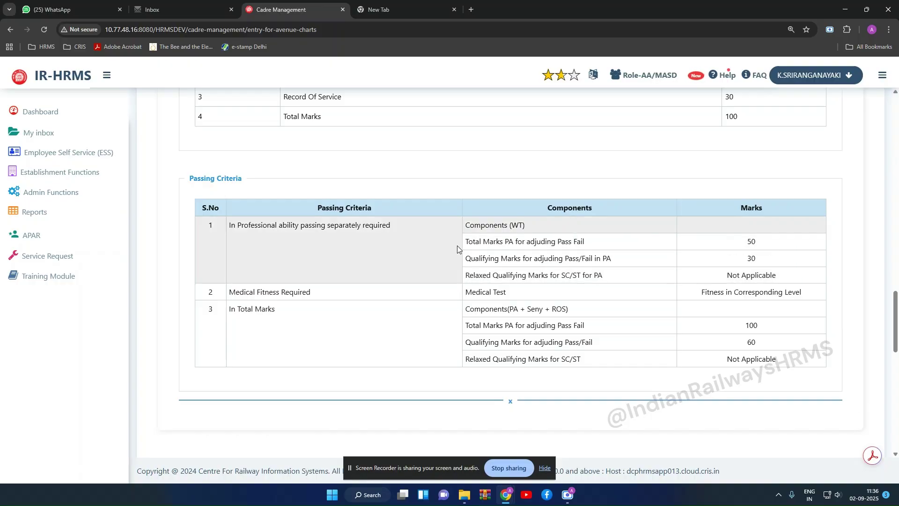
Choose variation 2 again and look over its proceeding details and passing criteria for comparison.
{"action": "scroll", "coordinate": [457, 245], "scroll_direction": "up", "scroll_amount": 15}
{"action": "left_click", "coordinate": [349, 110]}
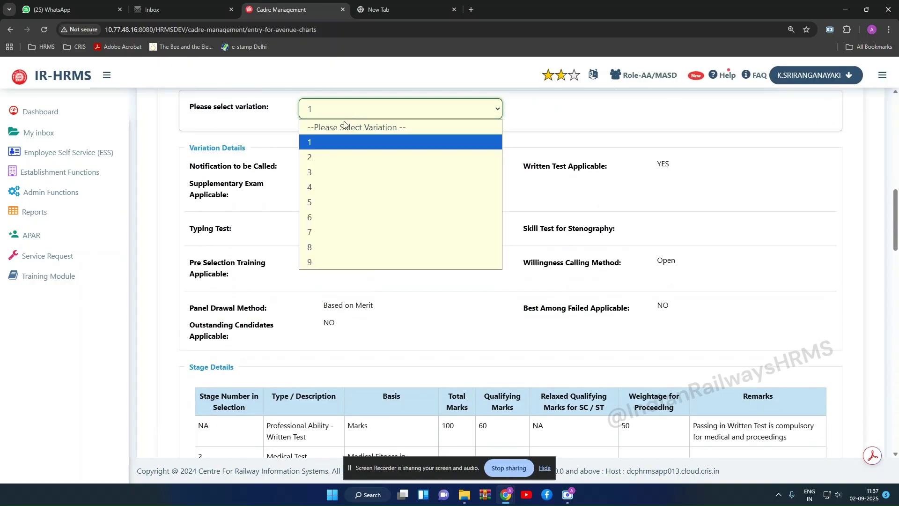
{"action": "left_click", "coordinate": [337, 155]}
{"action": "scroll", "coordinate": [453, 209], "scroll_direction": "down", "scroll_amount": 5}
{"action": "scroll", "coordinate": [453, 210], "scroll_direction": "down", "scroll_amount": 5}
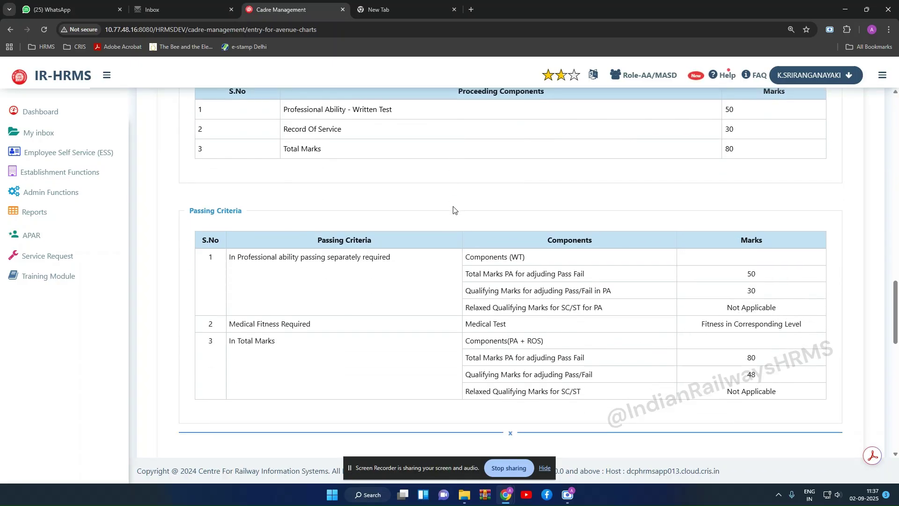
Choose variation 3 again and examine its aptitude test stage, proceeding marks and passing criteria.
{"action": "scroll", "coordinate": [453, 210], "scroll_direction": "up", "scroll_amount": 10}
{"action": "left_click", "coordinate": [373, 200]}
{"action": "left_click", "coordinate": [327, 264]}
{"action": "scroll", "coordinate": [458, 241], "scroll_direction": "down", "scroll_amount": 5}
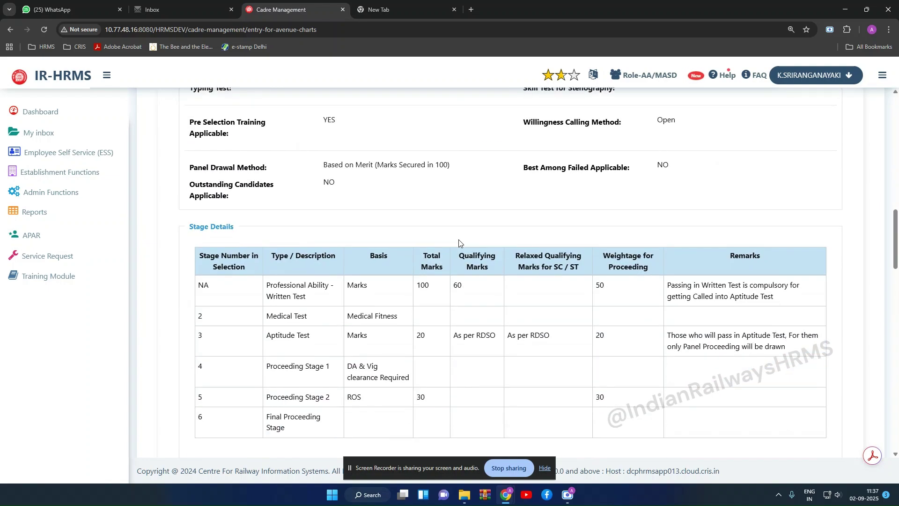
{"action": "scroll", "coordinate": [460, 240], "scroll_direction": "down", "scroll_amount": 2}
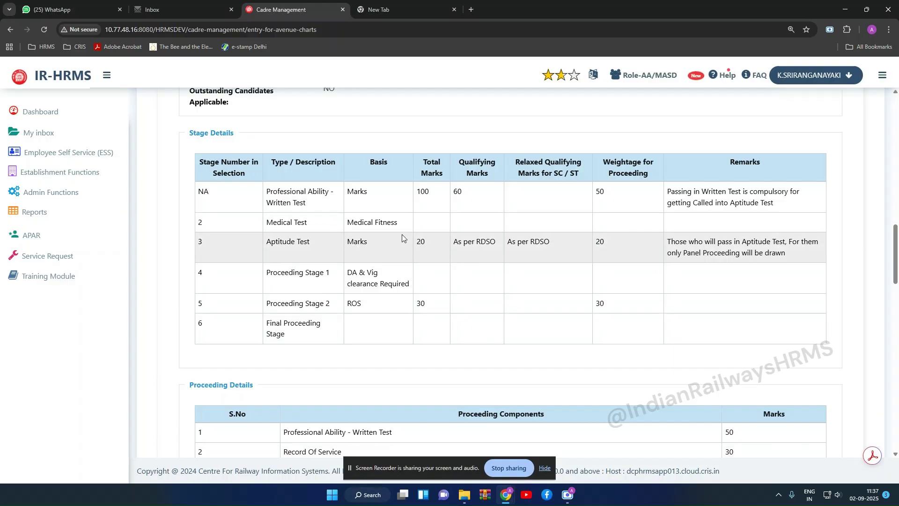
{"action": "scroll", "coordinate": [443, 234], "scroll_direction": "down", "scroll_amount": 7}
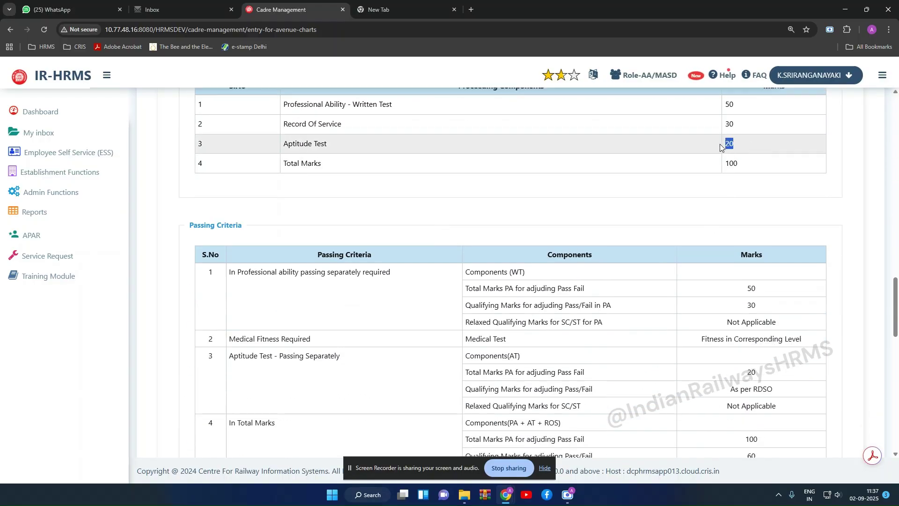
{"action": "scroll", "coordinate": [553, 236], "scroll_direction": "down", "scroll_amount": 1}
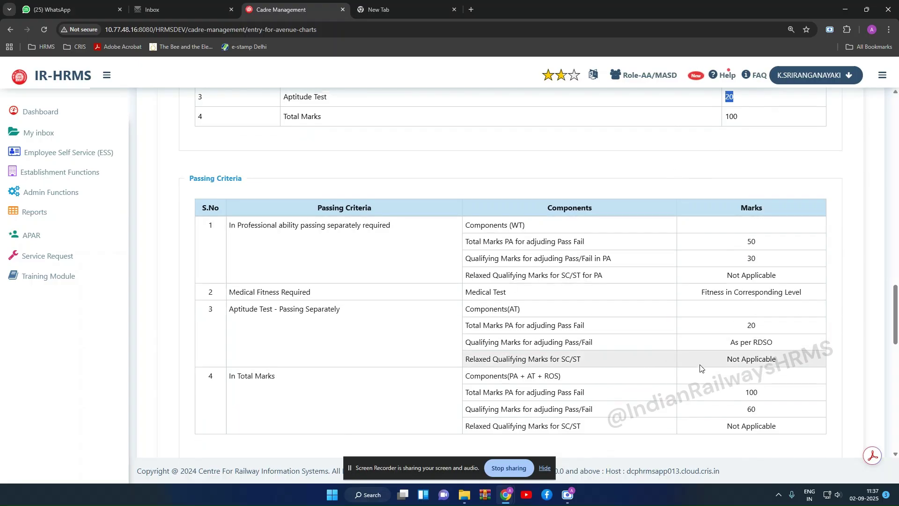
Choose variation 4 and review its willingness calling method, stage details and proceeding details.
{"action": "scroll", "coordinate": [545, 351], "scroll_direction": "up", "scroll_amount": 10}
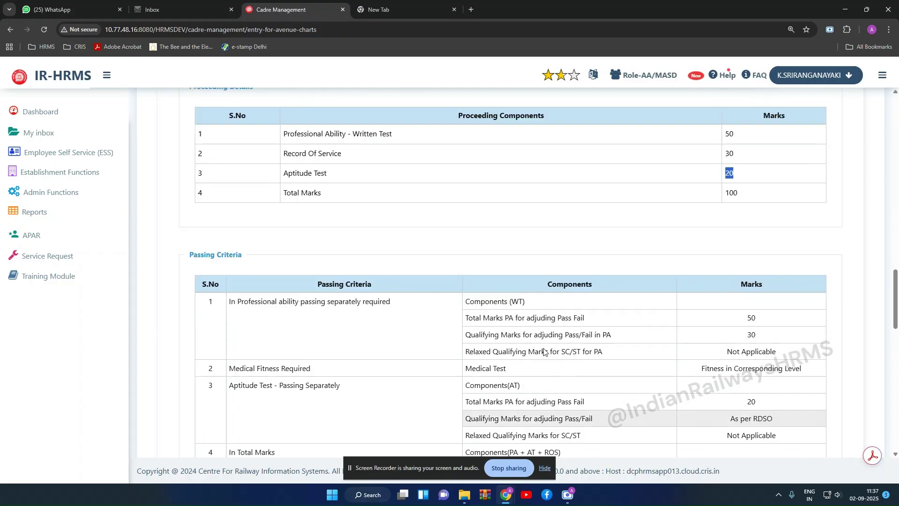
{"action": "left_click", "coordinate": [382, 159]}
{"action": "left_click", "coordinate": [346, 232]}
{"action": "scroll", "coordinate": [449, 237], "scroll_direction": "down", "scroll_amount": 8}
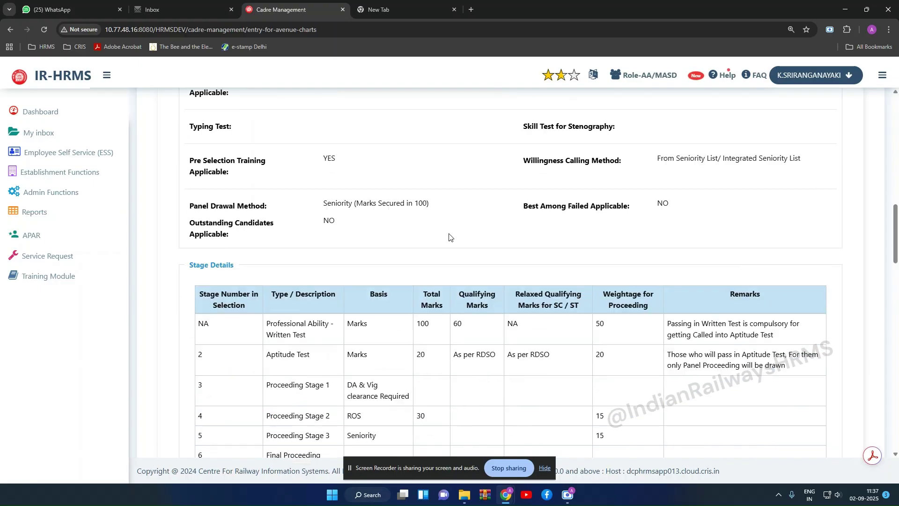
{"action": "scroll", "coordinate": [449, 236], "scroll_direction": "down", "scroll_amount": 3}
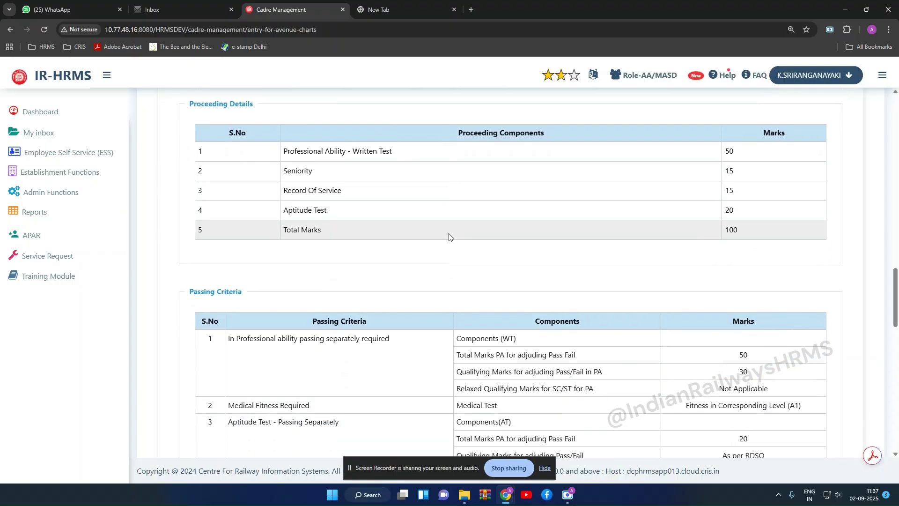
Set the selection variation to 1 in the Selection Details.
{"action": "scroll", "coordinate": [449, 237], "scroll_direction": "up", "scroll_amount": 10}
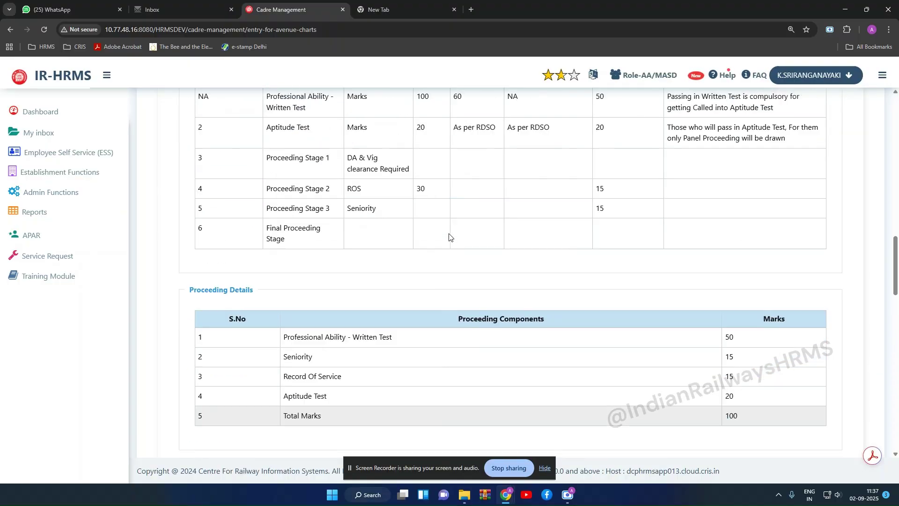
{"action": "left_click", "coordinate": [393, 207]}
{"action": "left_click", "coordinate": [367, 233]}
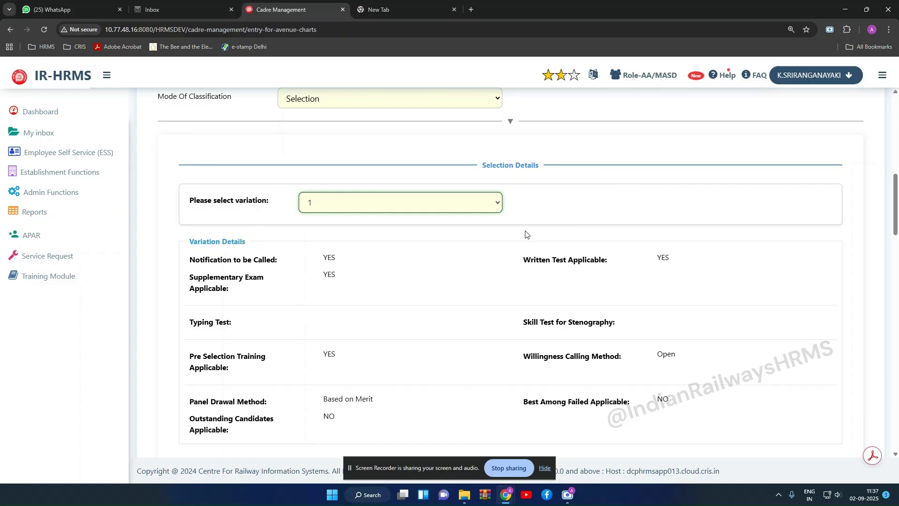
Review variation 1's variation details, stage details, proceeding details and passing criteria.
{"action": "scroll", "coordinate": [527, 235], "scroll_direction": "down", "scroll_amount": 3}
{"action": "scroll", "coordinate": [389, 240], "scroll_direction": "down", "scroll_amount": 2}
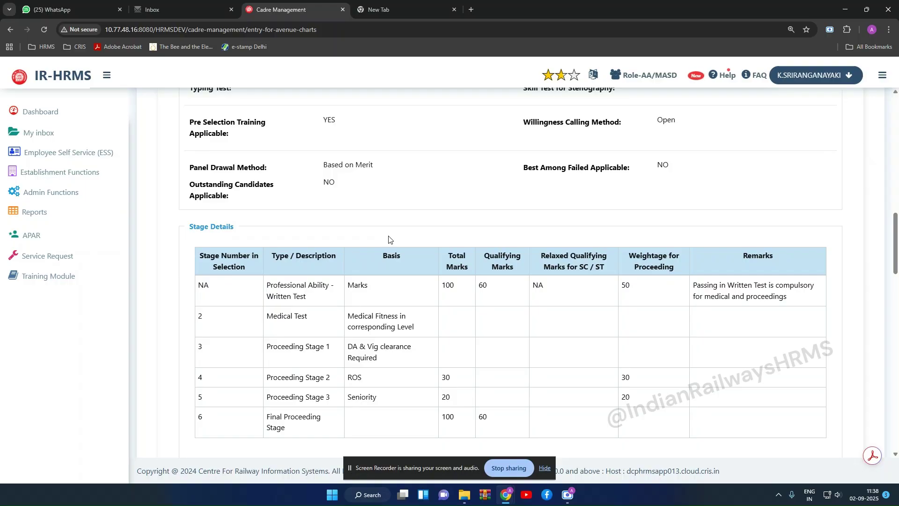
{"action": "scroll", "coordinate": [389, 239], "scroll_direction": "down", "scroll_amount": 5}
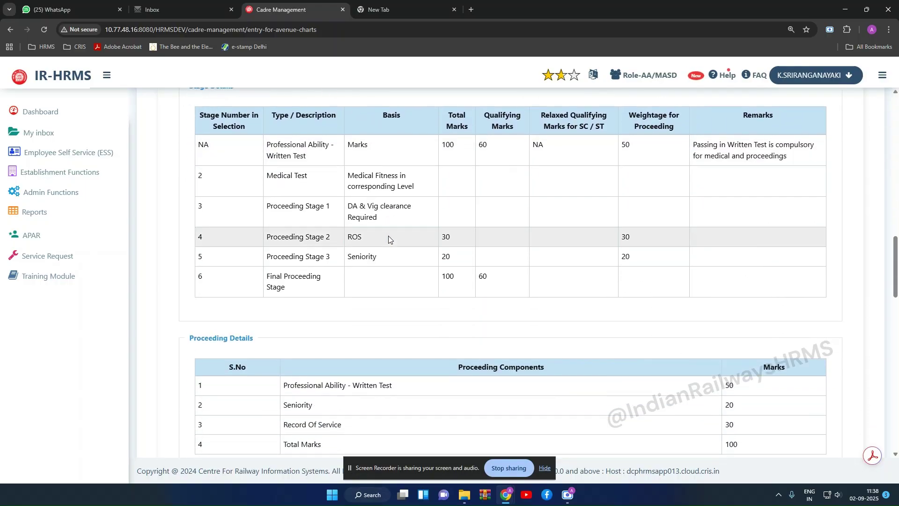
{"action": "scroll", "coordinate": [389, 236], "scroll_direction": "down", "scroll_amount": 1}
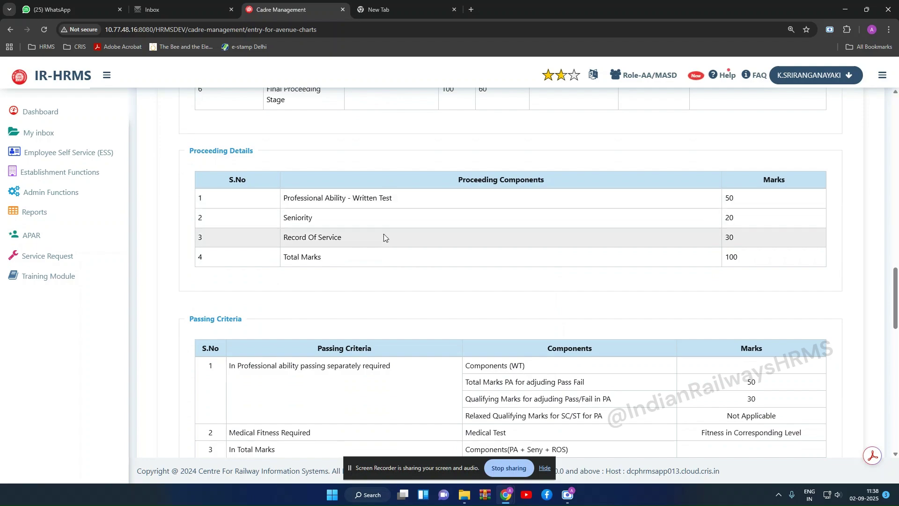
{"action": "scroll", "coordinate": [398, 155], "scroll_direction": "up", "scroll_amount": 13}
{"action": "scroll", "coordinate": [398, 154], "scroll_direction": "down", "scroll_amount": 3}
{"action": "scroll", "coordinate": [399, 154], "scroll_direction": "down", "scroll_amount": 10}
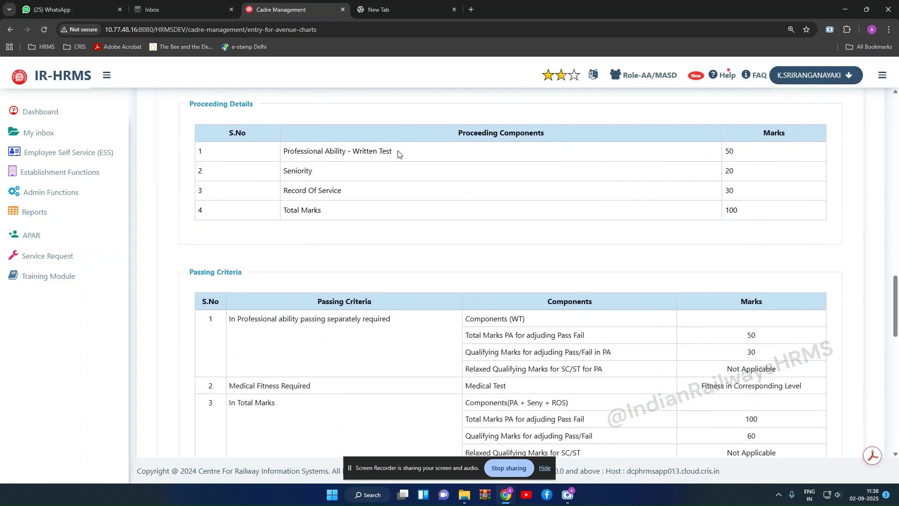
{"action": "scroll", "coordinate": [397, 151], "scroll_direction": "down", "scroll_amount": 5}
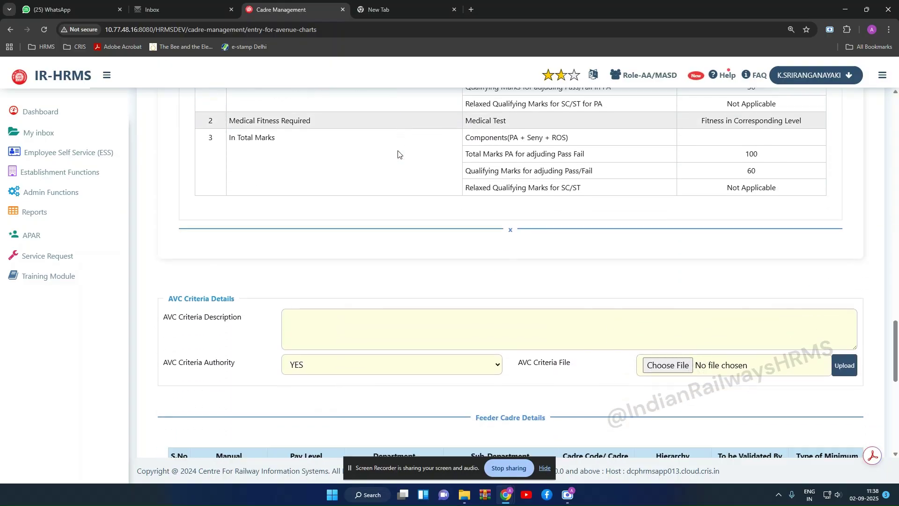
Enter "Test description" as the AVC criteria description and upload the 330 PDF from the Desktop as the AVC criteria file.
{"action": "scroll", "coordinate": [398, 155], "scroll_direction": "down", "scroll_amount": 3}
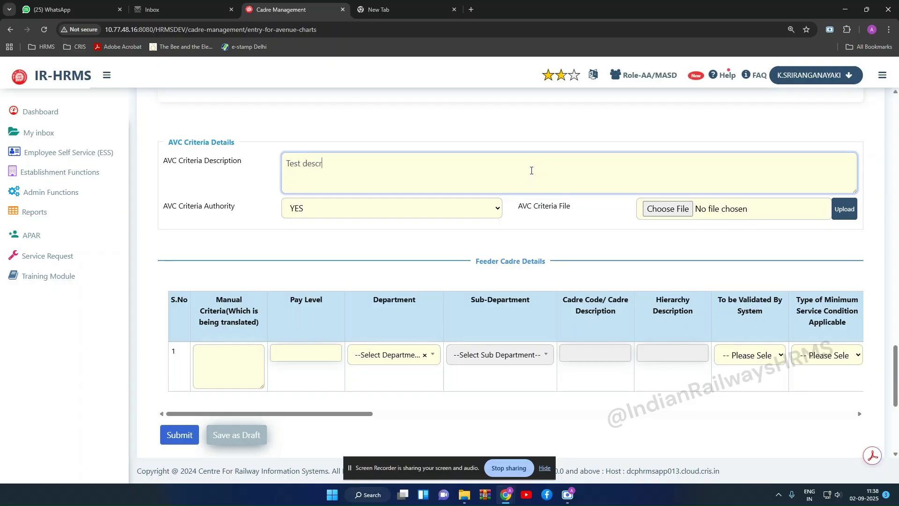
{"action": "type", "text": "tion"}
{"action": "left_click", "coordinate": [661, 210]}
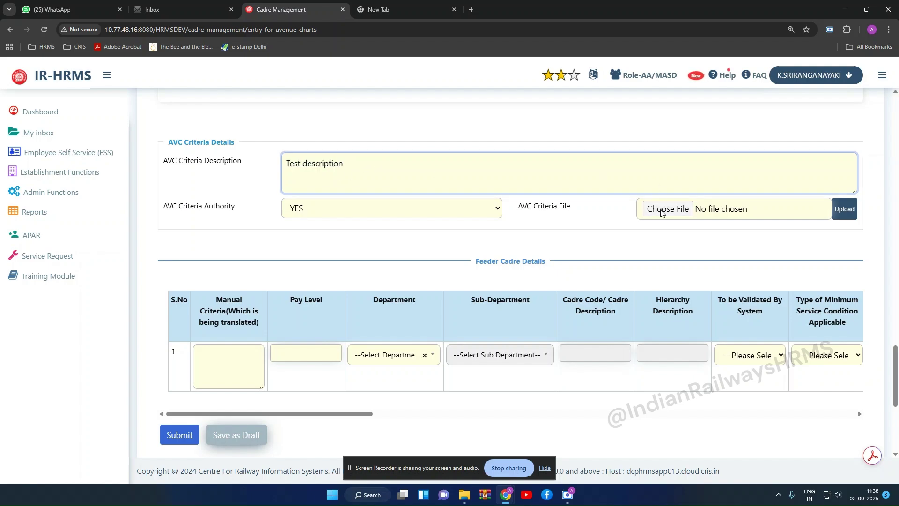
{"action": "scroll", "coordinate": [106, 309], "scroll_direction": "down", "scroll_amount": 10}
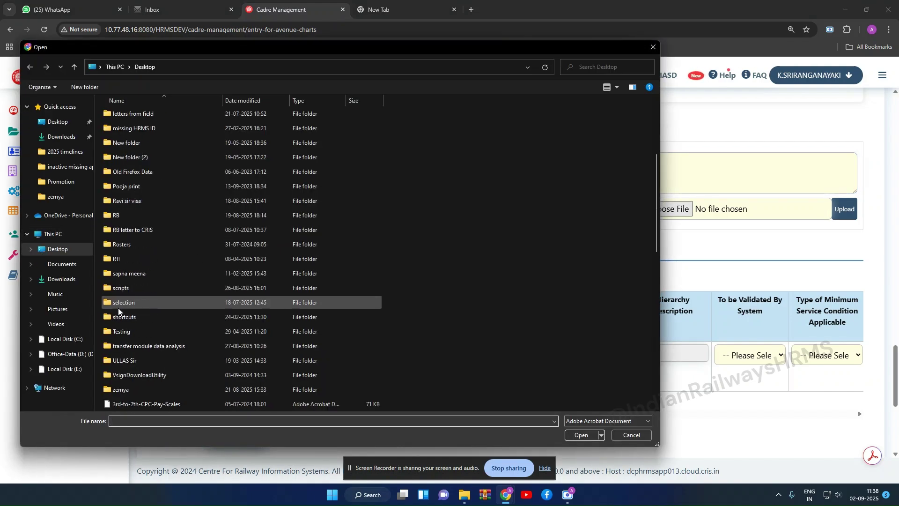
{"action": "double_click", "coordinate": [124, 274]}
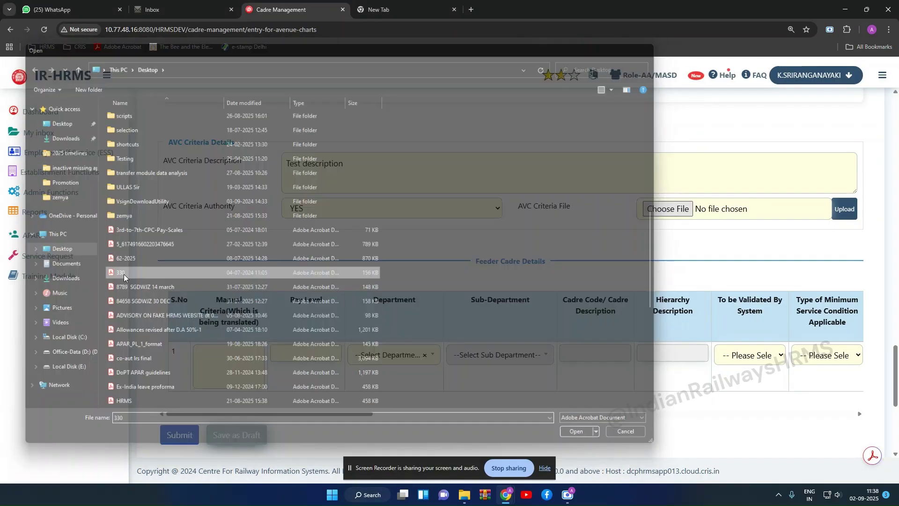
{"action": "left_click", "coordinate": [846, 208]}
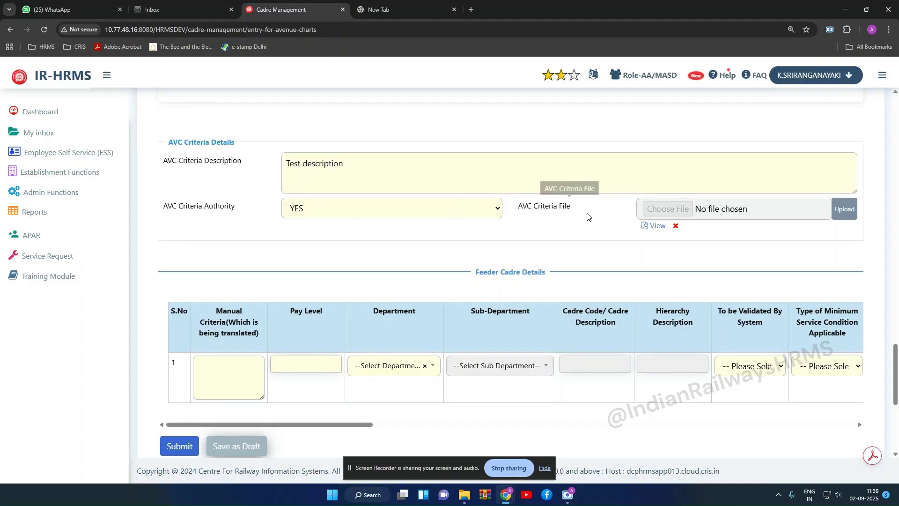
Save the Avenue for Promotion Chart entry as a draft and reopen the Junior Engineer draft for editing.
{"action": "scroll", "coordinate": [605, 221], "scroll_direction": "down", "scroll_amount": 1}
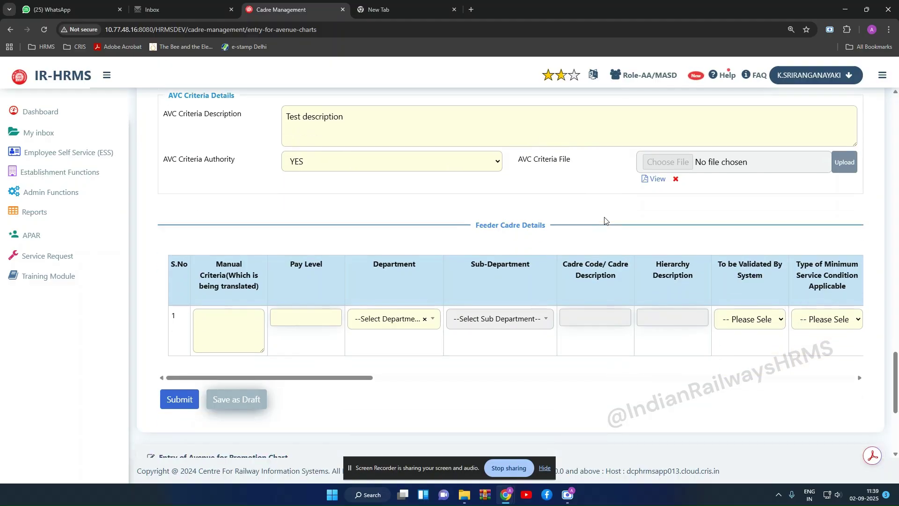
{"action": "scroll", "coordinate": [605, 220], "scroll_direction": "down", "scroll_amount": 2}
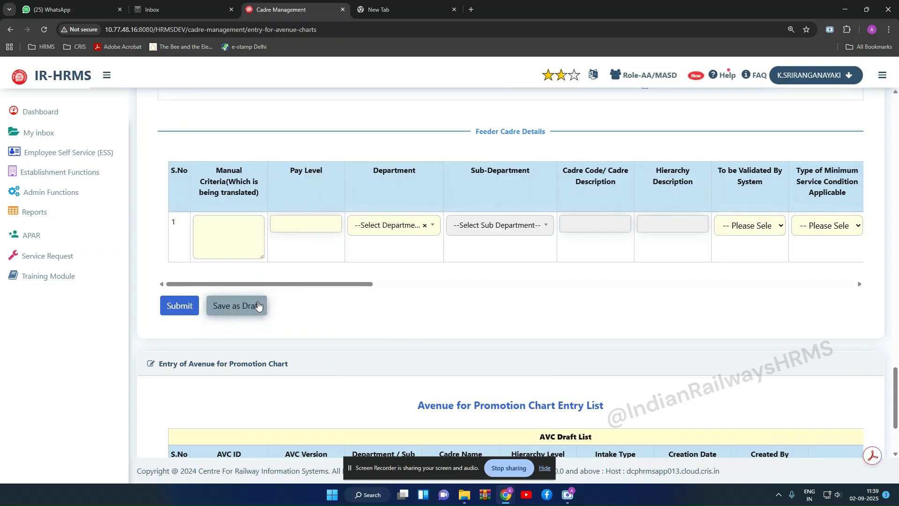
{"action": "left_click", "coordinate": [259, 305]}
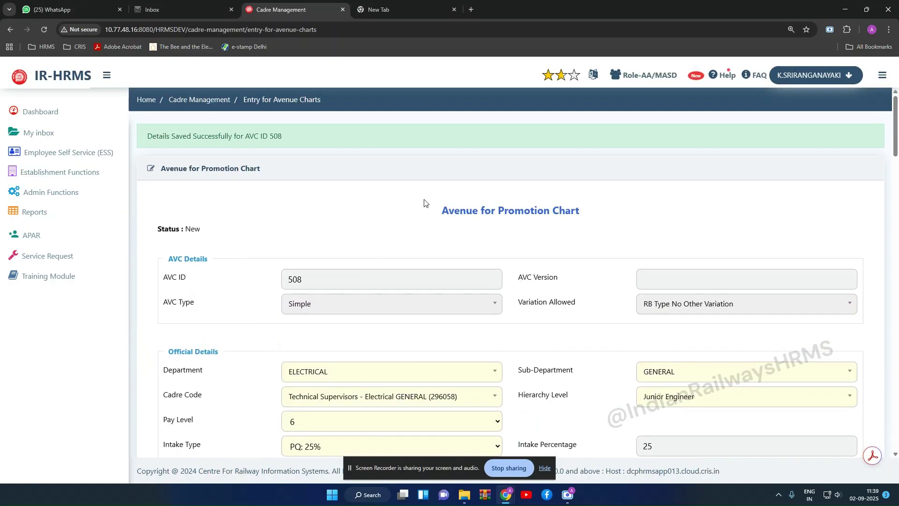
{"action": "left_click_drag", "start_coordinate": [748, 305], "coordinate": [853, 301]}
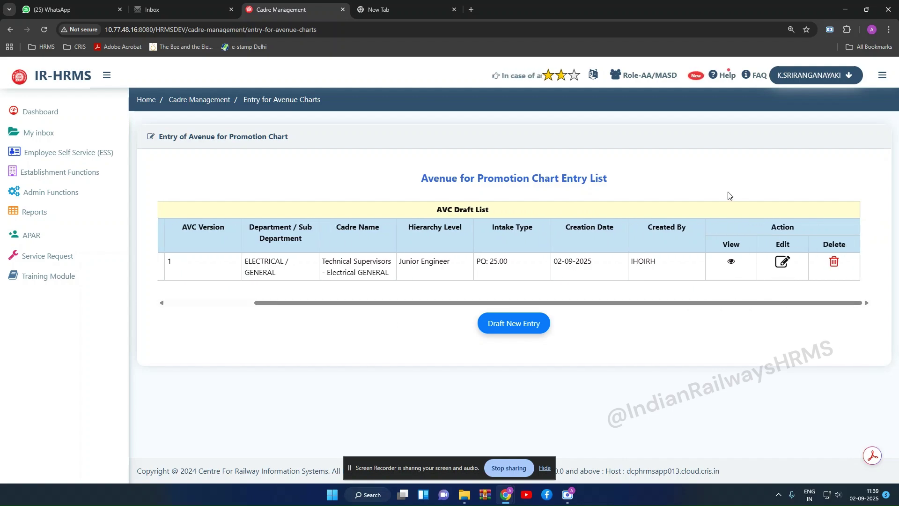
{"action": "left_click", "coordinate": [786, 262]}
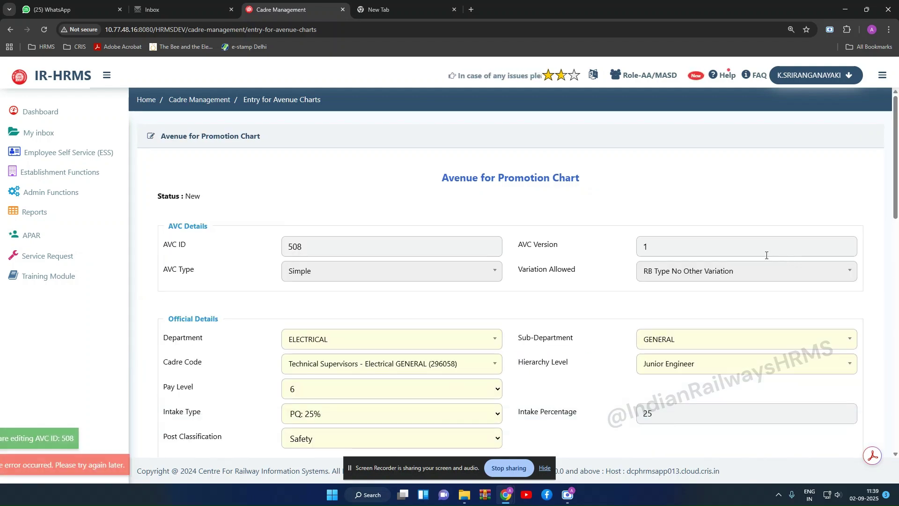
Enter "All PL 1 employees" as the manual criteria in row 1 of the Feeder Cadre Details, correcting the misspelled word.
{"action": "scroll", "coordinate": [443, 264], "scroll_direction": "down", "scroll_amount": 10}
{"action": "scroll", "coordinate": [445, 270], "scroll_direction": "down", "scroll_amount": 15}
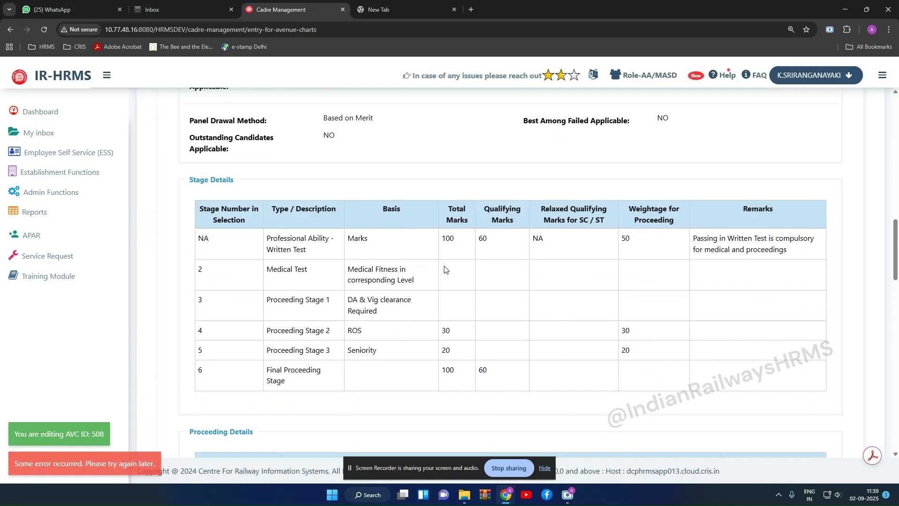
{"action": "scroll", "coordinate": [445, 269], "scroll_direction": "down", "scroll_amount": 4}
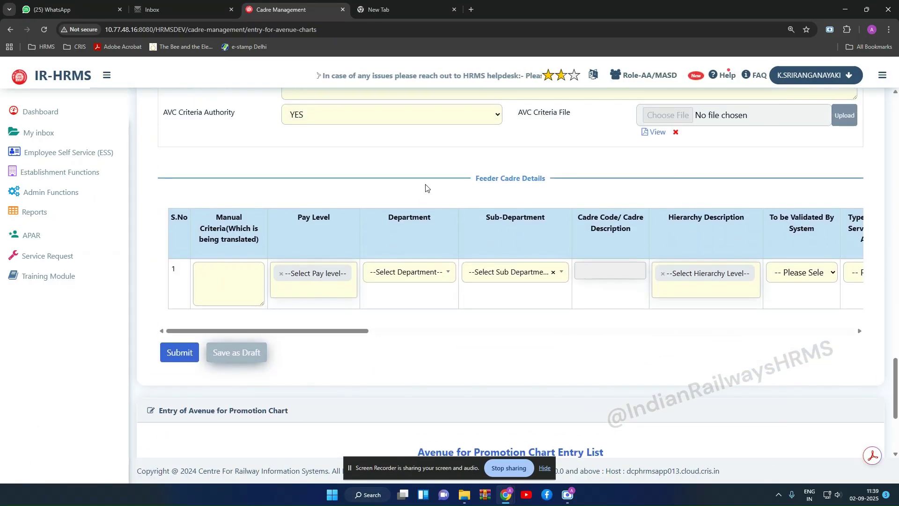
{"action": "scroll", "coordinate": [523, 296], "scroll_direction": "down", "scroll_amount": 1}
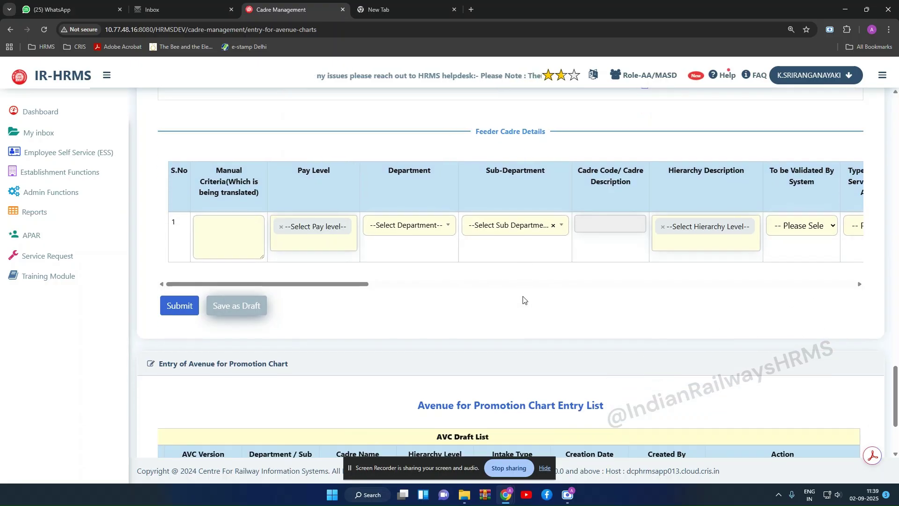
{"action": "scroll", "coordinate": [523, 300], "scroll_direction": "up", "scroll_amount": 1}
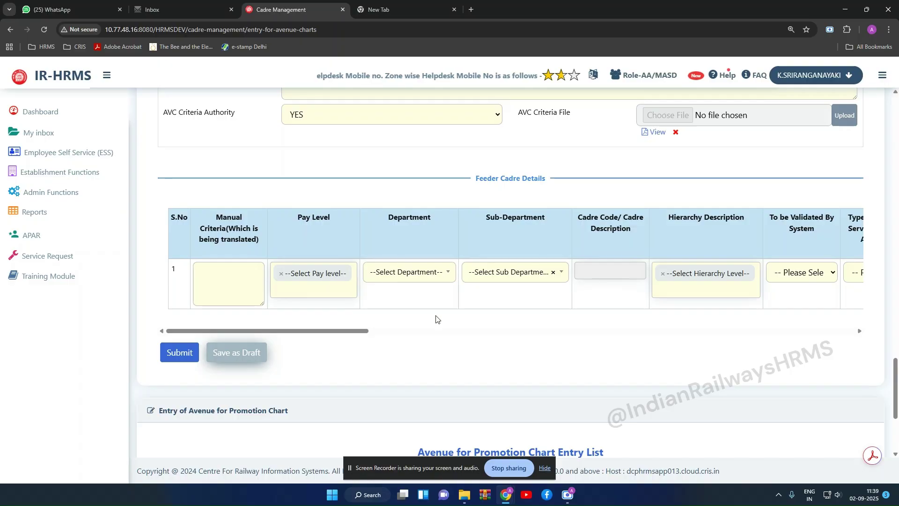
{"action": "left_click", "coordinate": [219, 286]}
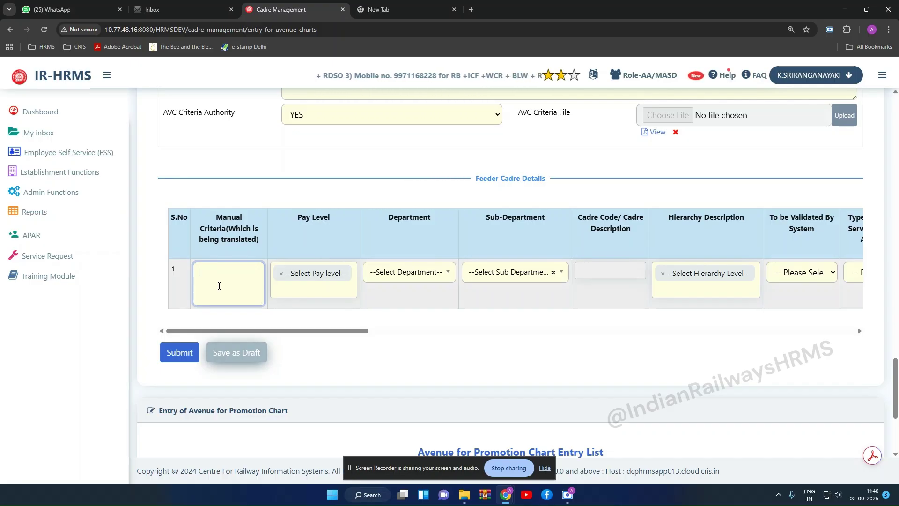
{"action": "type", "text": "A"}
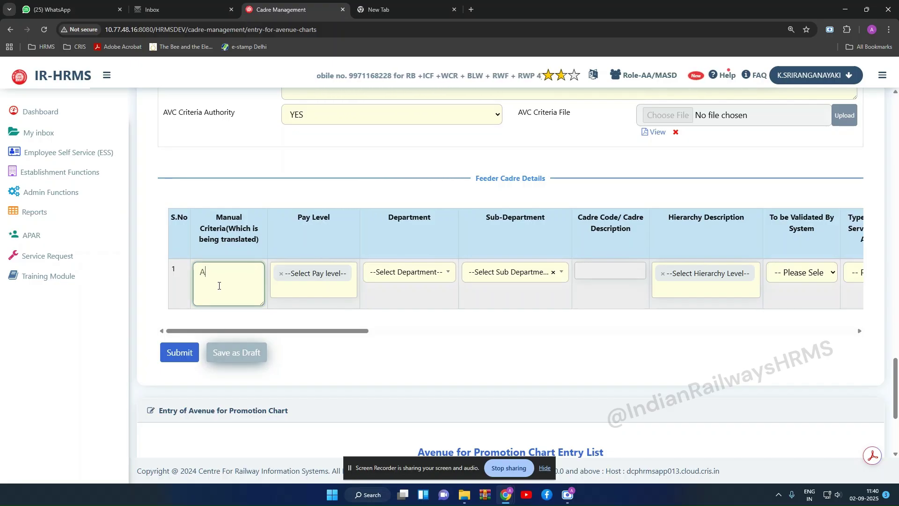
{"action": "type", "text": "ll PL 1 employees"}
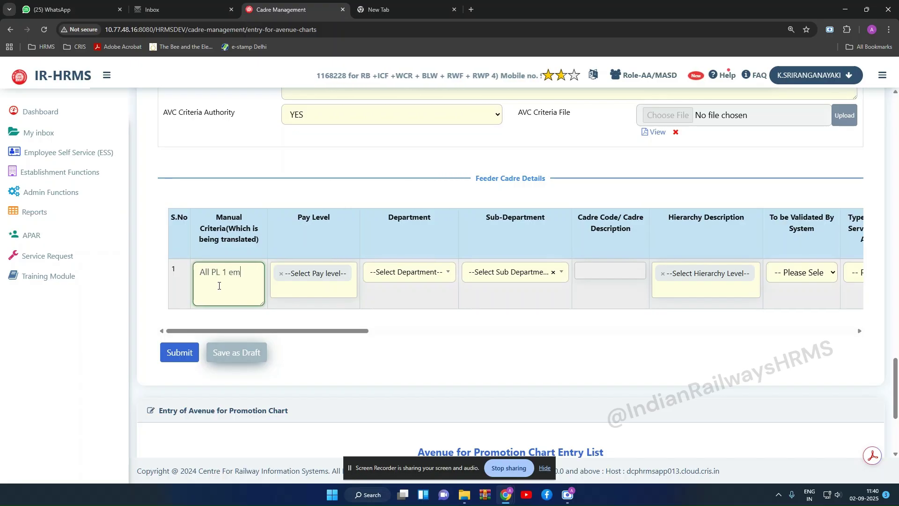
{"action": "left_click", "coordinate": [218, 285]}
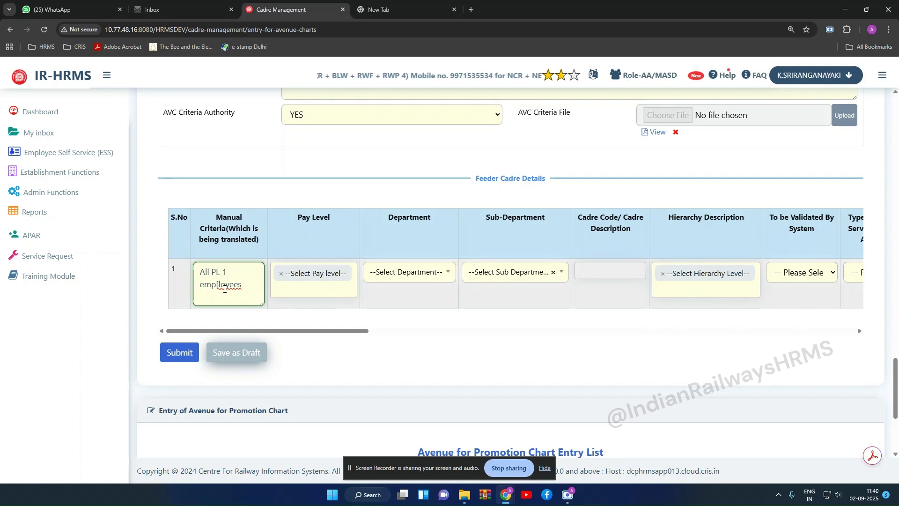
Set the feeder cadre row's pay level to 1 and its department to All Departments.
{"action": "left_click", "coordinate": [325, 286]}
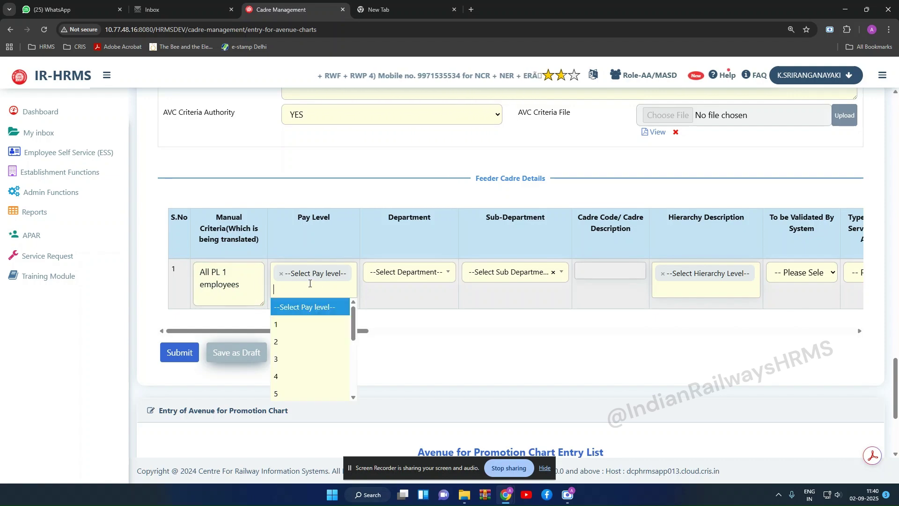
{"action": "left_click", "coordinate": [283, 323]}
{"action": "left_click", "coordinate": [387, 277]}
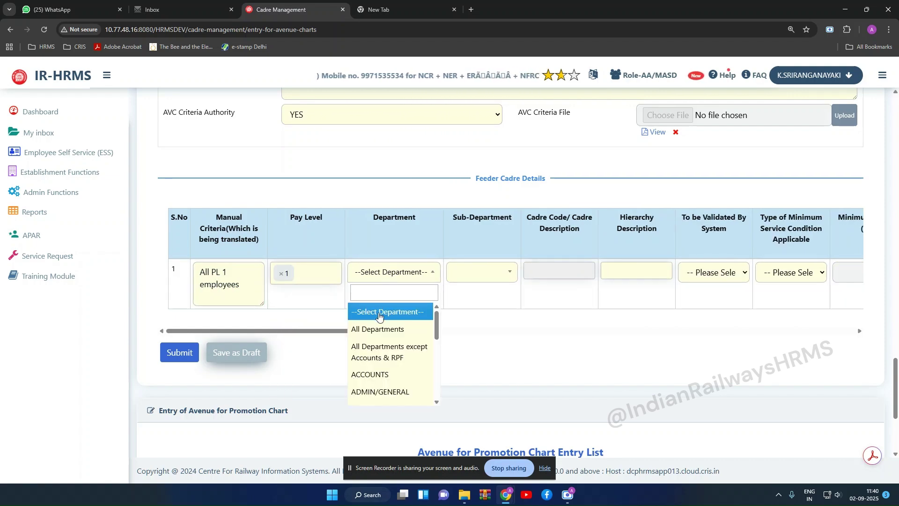
{"action": "left_click", "coordinate": [378, 327]}
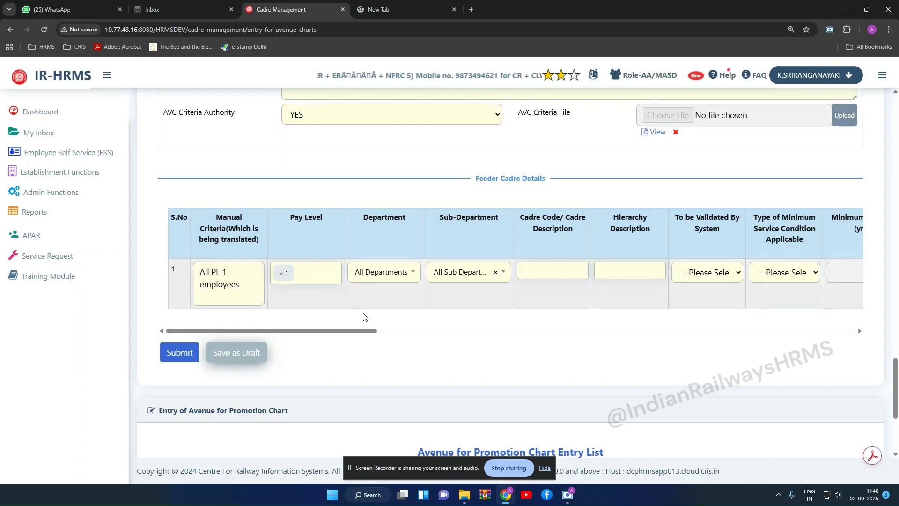
Look back over the draft's AVC criteria, passing criteria, proceeding and selection details, down to the draft list.
{"action": "left_click_drag", "start_coordinate": [374, 331], "coordinate": [323, 343]}
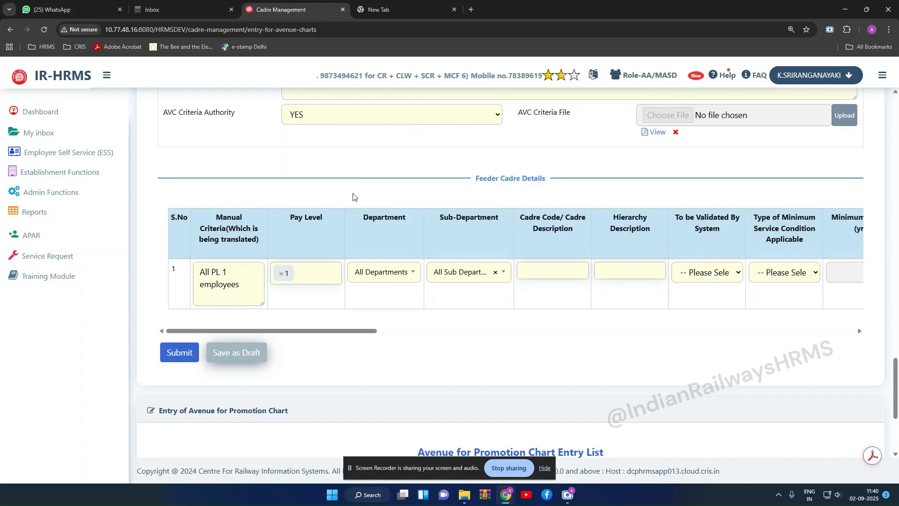
{"action": "scroll", "coordinate": [393, 192], "scroll_direction": "up", "scroll_amount": 1}
{"action": "scroll", "coordinate": [330, 242], "scroll_direction": "up", "scroll_amount": 4}
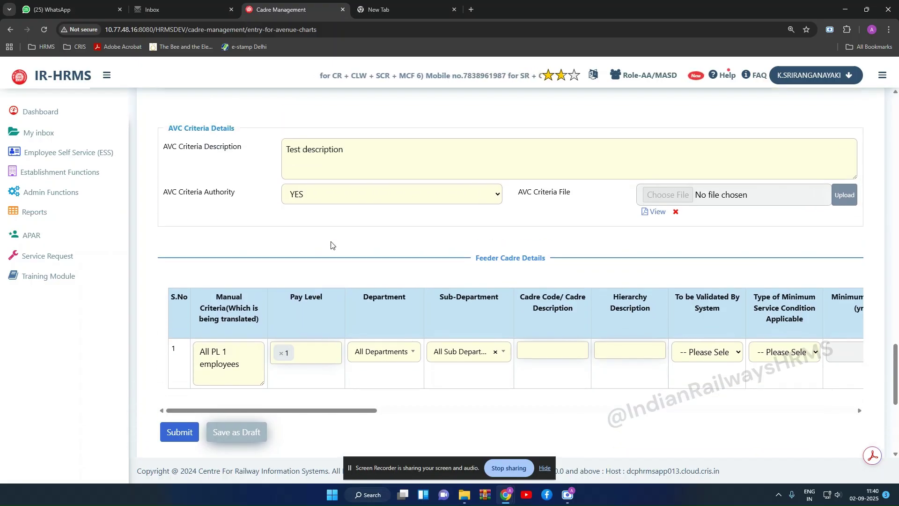
{"action": "scroll", "coordinate": [331, 244], "scroll_direction": "up", "scroll_amount": 7}
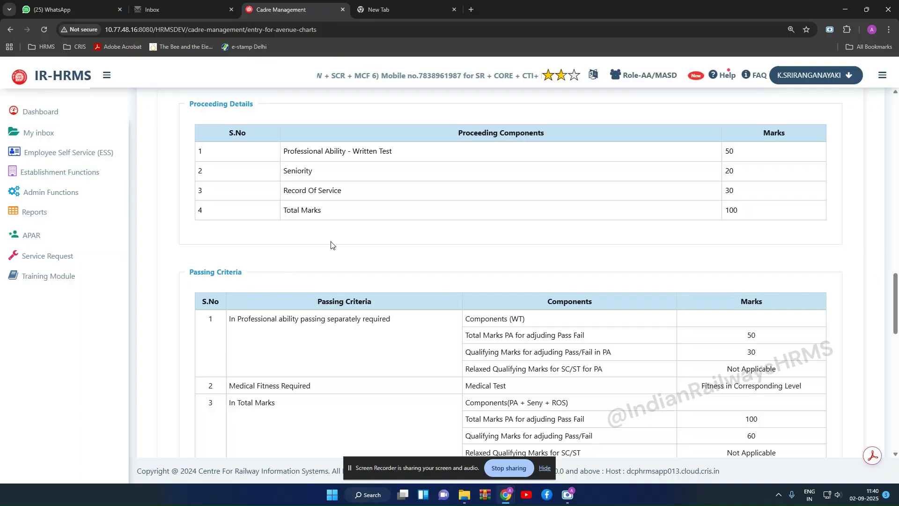
{"action": "scroll", "coordinate": [331, 244], "scroll_direction": "up", "scroll_amount": 13}
{"action": "scroll", "coordinate": [331, 244], "scroll_direction": "down", "scroll_amount": 11}
{"action": "scroll", "coordinate": [331, 244], "scroll_direction": "down", "scroll_amount": 20}
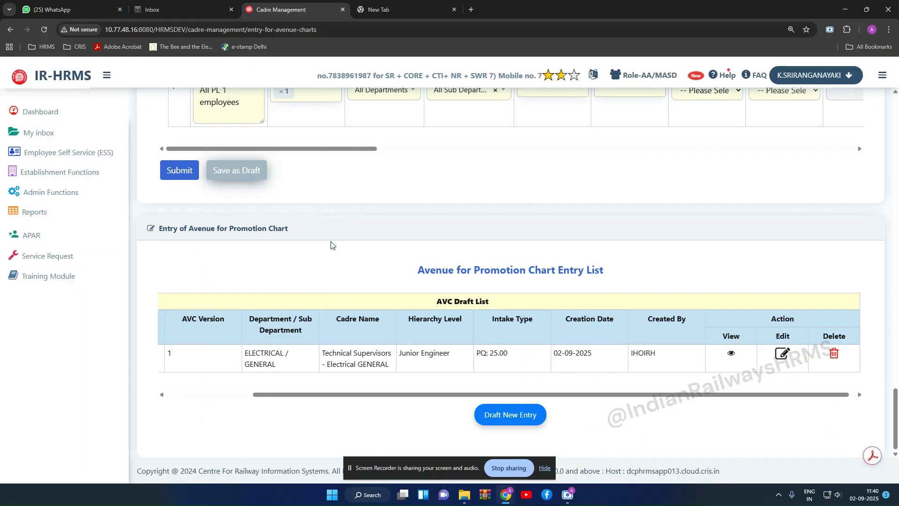
Change the feeder cadre row's department to ELECTRICAL and its sub-department to GENERAL.
{"action": "scroll", "coordinate": [331, 244], "scroll_direction": "up", "scroll_amount": 3}
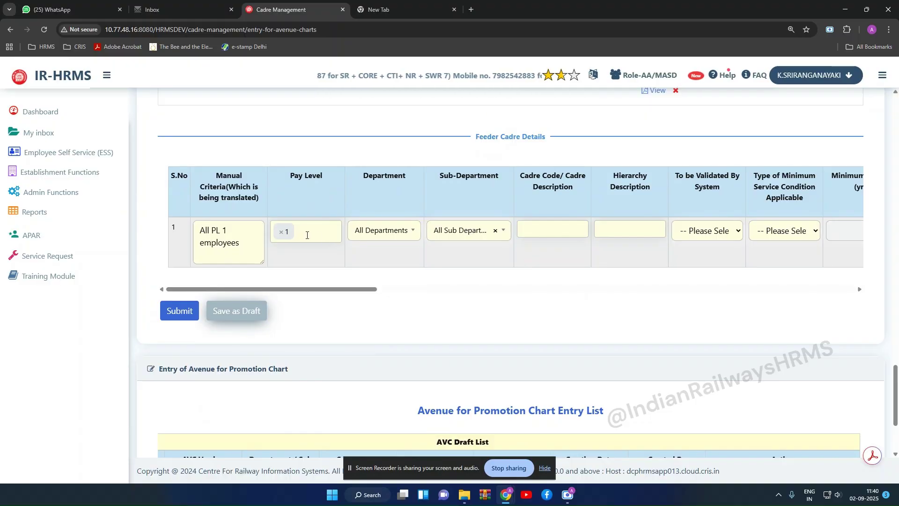
{"action": "left_click", "coordinate": [398, 237]}
{"action": "scroll", "coordinate": [384, 309], "scroll_direction": "down", "scroll_amount": 5}
{"action": "left_click", "coordinate": [381, 299]}
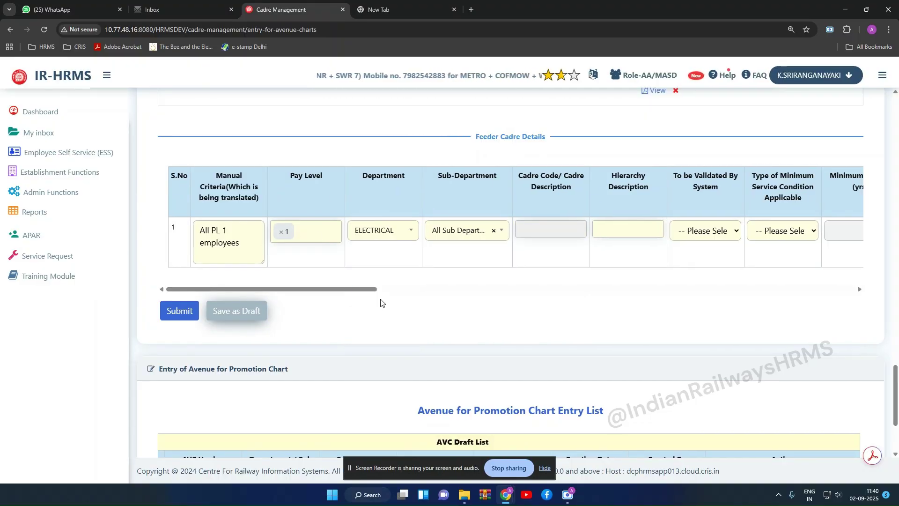
{"action": "left_click", "coordinate": [438, 236]}
{"action": "left_click", "coordinate": [451, 304]}
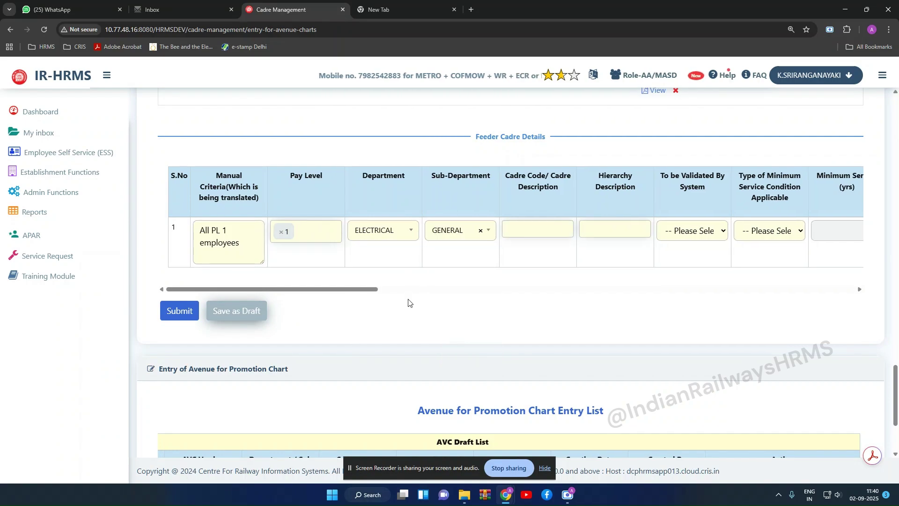
Add cadre codes Assistant TL & AC (357000), Assistant TRD (358000) and Assistant Operations / Power (359000) to the feeder cadre row.
{"action": "left_click_drag", "start_coordinate": [377, 293], "coordinate": [395, 296]}
{"action": "left_click", "coordinate": [449, 232]}
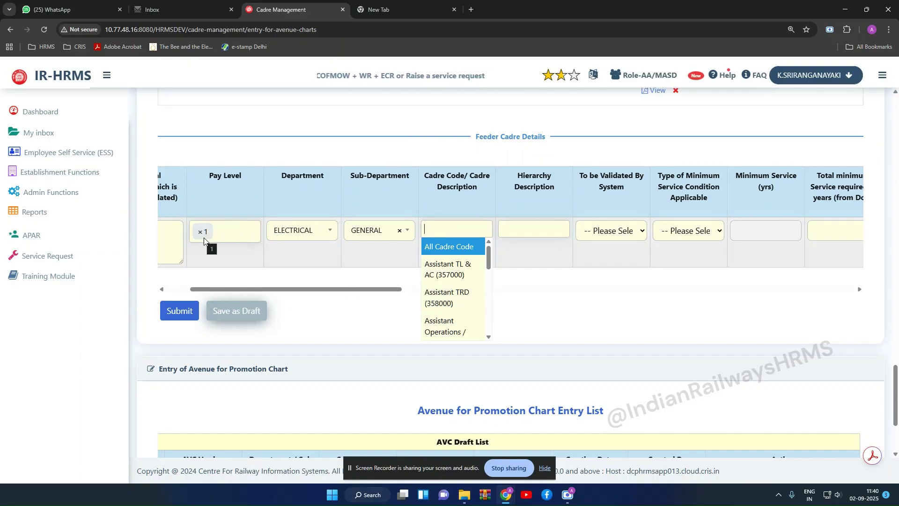
{"action": "scroll", "coordinate": [449, 279], "scroll_direction": "down", "scroll_amount": 1}
{"action": "scroll", "coordinate": [448, 279], "scroll_direction": "down", "scroll_amount": 9}
{"action": "scroll", "coordinate": [449, 279], "scroll_direction": "up", "scroll_amount": 10}
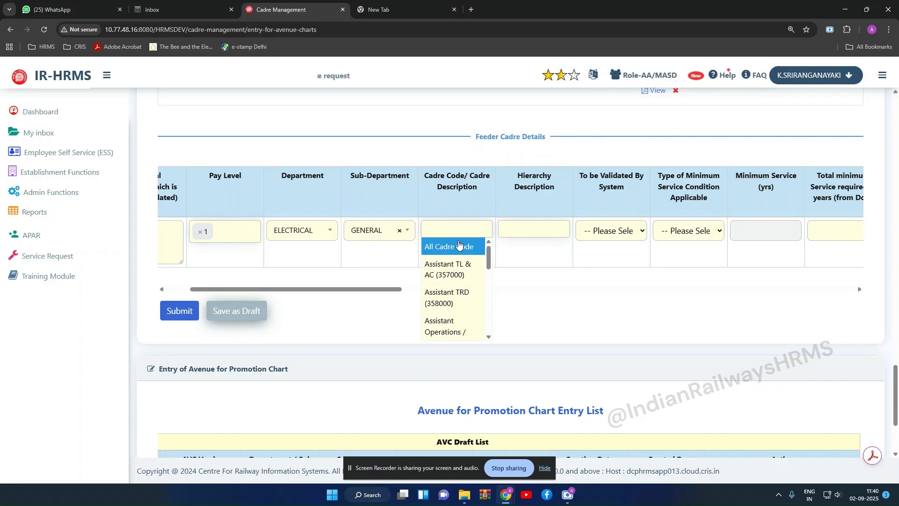
{"action": "left_click", "coordinate": [448, 269]}
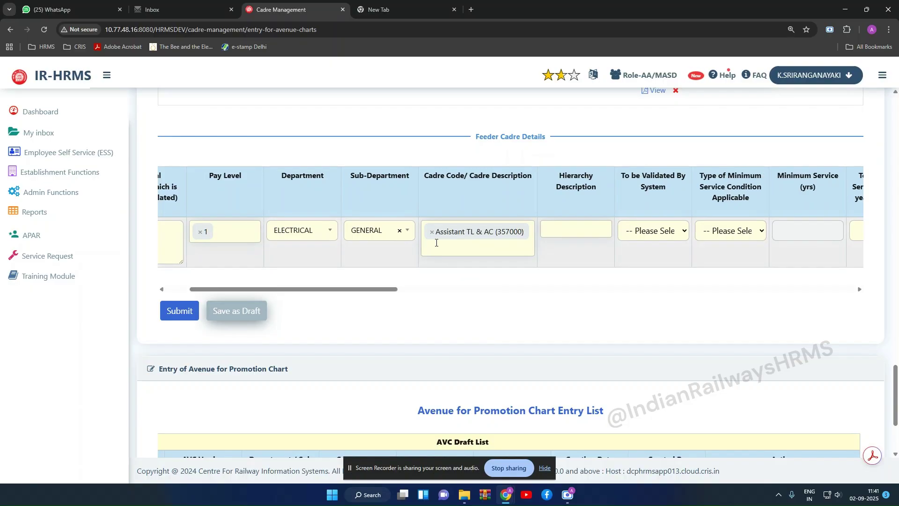
{"action": "left_click", "coordinate": [459, 247]}
{"action": "left_click", "coordinate": [467, 300]}
{"action": "left_click", "coordinate": [521, 256]}
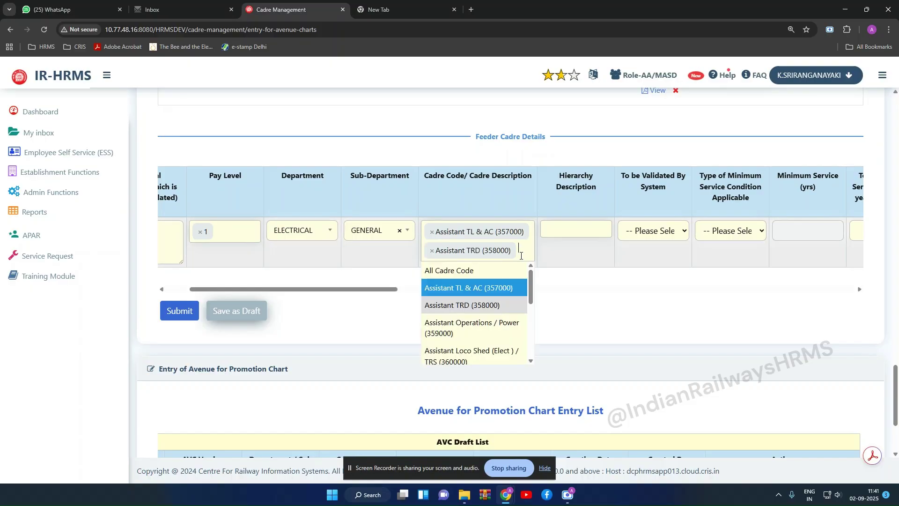
{"action": "left_click", "coordinate": [472, 327]}
Add cadre codes Assistant Loco Shed (Elect ) / TRS (360000), Assistant ( Coach Attendant) (361000) and Assistant Workshop (376000) to the feeder cadre row.
{"action": "left_click", "coordinate": [512, 284]}
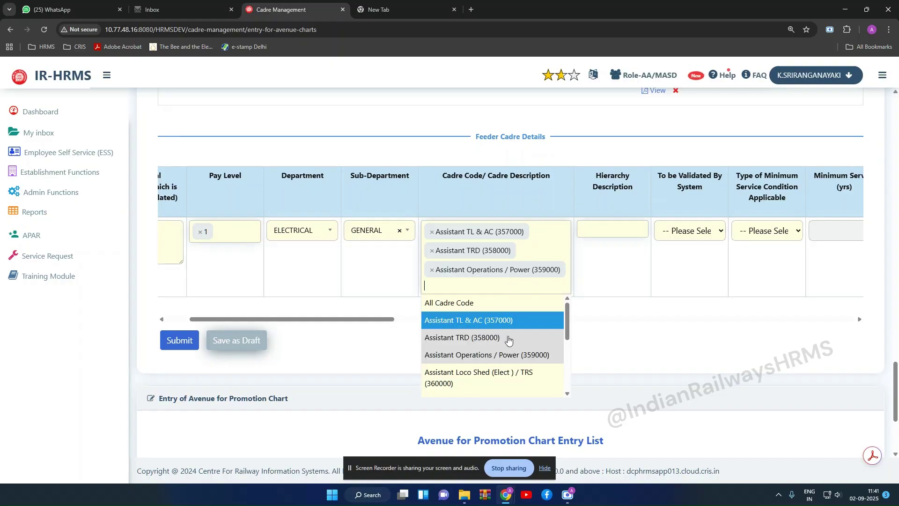
{"action": "left_click", "coordinate": [485, 377]}
{"action": "left_click", "coordinate": [523, 304]}
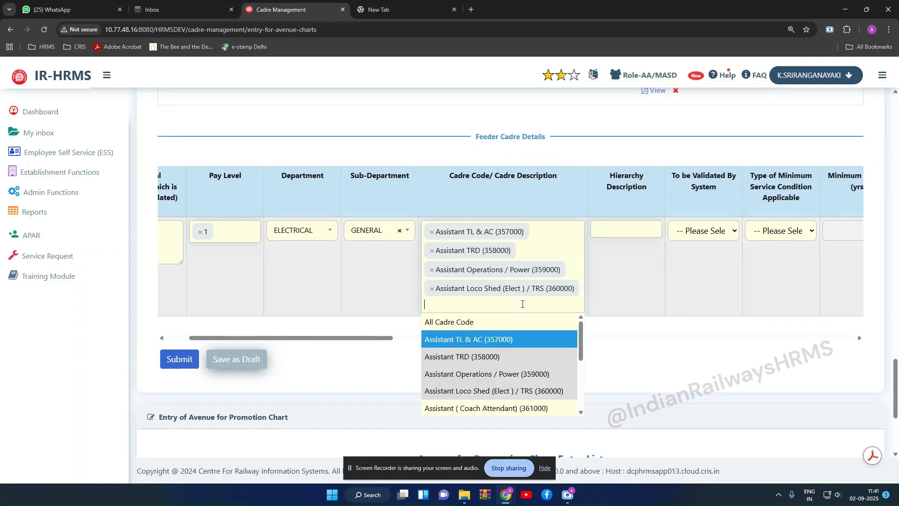
{"action": "left_click", "coordinate": [497, 409]}
{"action": "left_click", "coordinate": [562, 315]}
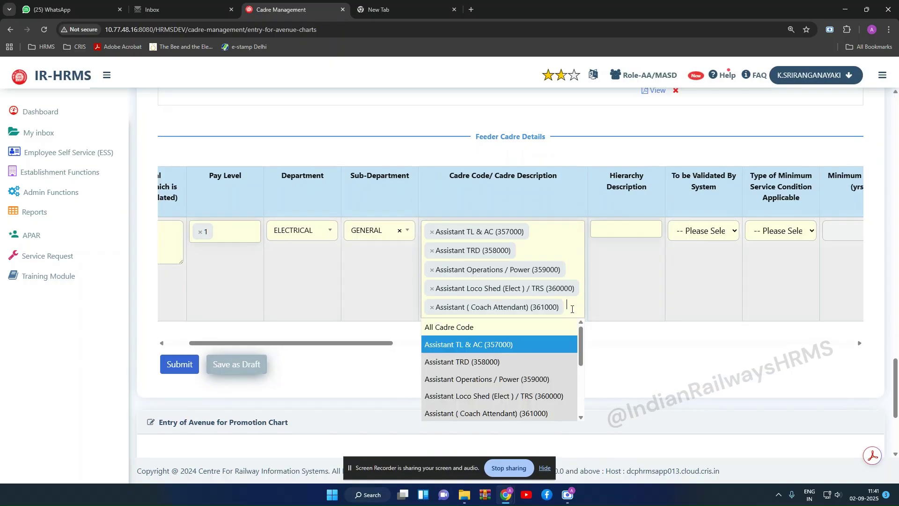
{"action": "scroll", "coordinate": [539, 370], "scroll_direction": "down", "scroll_amount": 3}
{"action": "scroll", "coordinate": [540, 361], "scroll_direction": "up", "scroll_amount": 1}
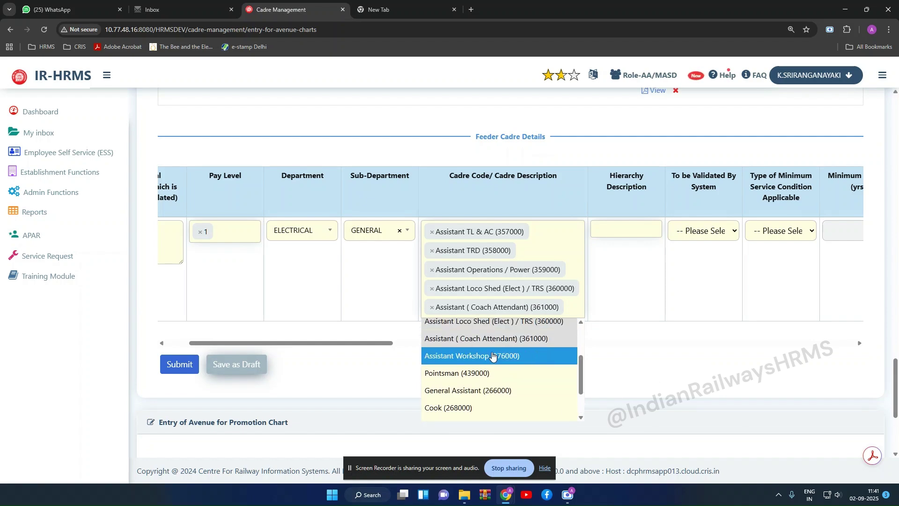
{"action": "left_click", "coordinate": [540, 356]}
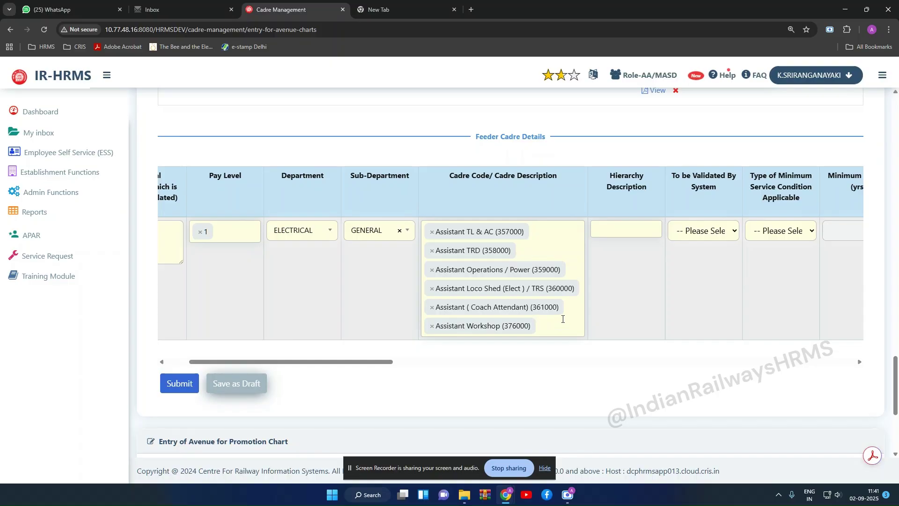
Add both Assistant TL & AC entries, Assistant TRD and Assistant Operations to the feeder cadre row's hierarchy descriptions.
{"action": "left_click", "coordinate": [619, 230]}
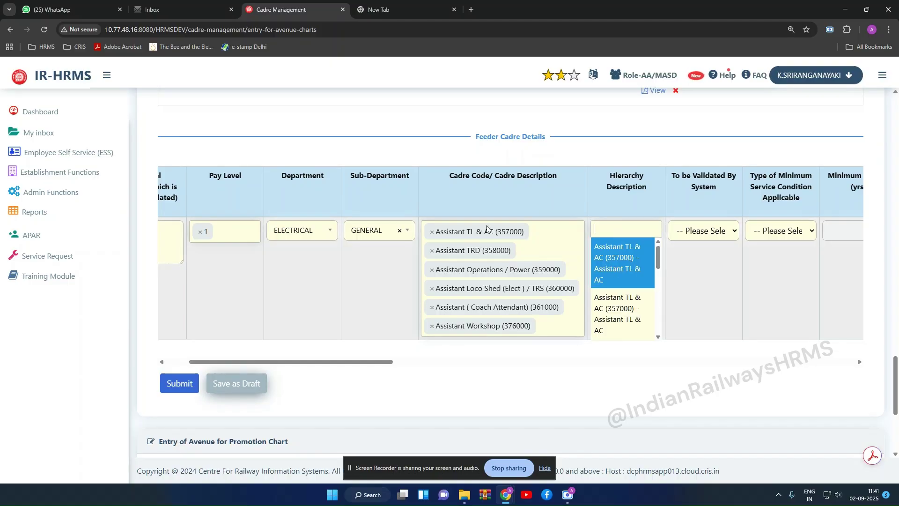
{"action": "left_click", "coordinate": [617, 262]}
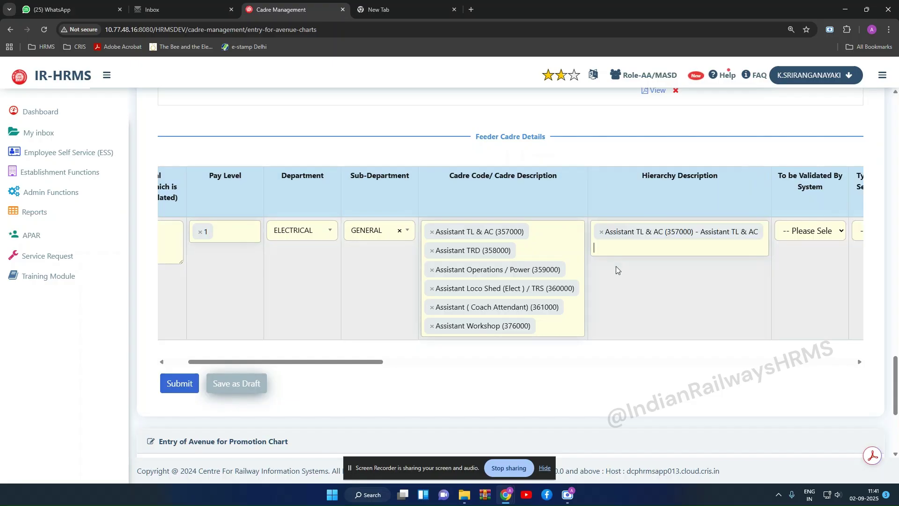
{"action": "left_click", "coordinate": [630, 249]}
{"action": "left_click", "coordinate": [630, 283]}
{"action": "left_click", "coordinate": [630, 268]}
{"action": "left_click", "coordinate": [629, 318]}
{"action": "left_click", "coordinate": [739, 279]}
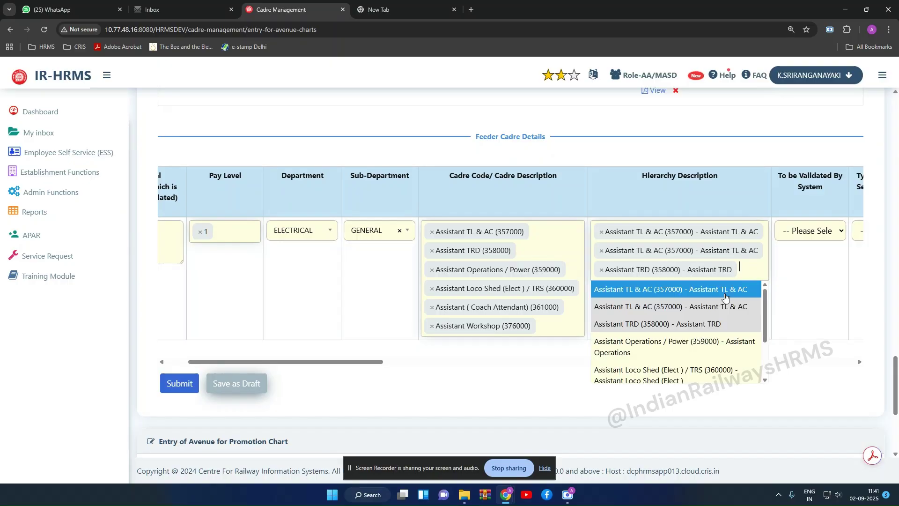
{"action": "left_click", "coordinate": [693, 345]}
Add Assistant Loco Shed (Elect ), Assistant (Coach Attendant) and Assistant - Workshop to the feeder cadre row's hierarchy descriptions.
{"action": "left_click", "coordinate": [699, 306]}
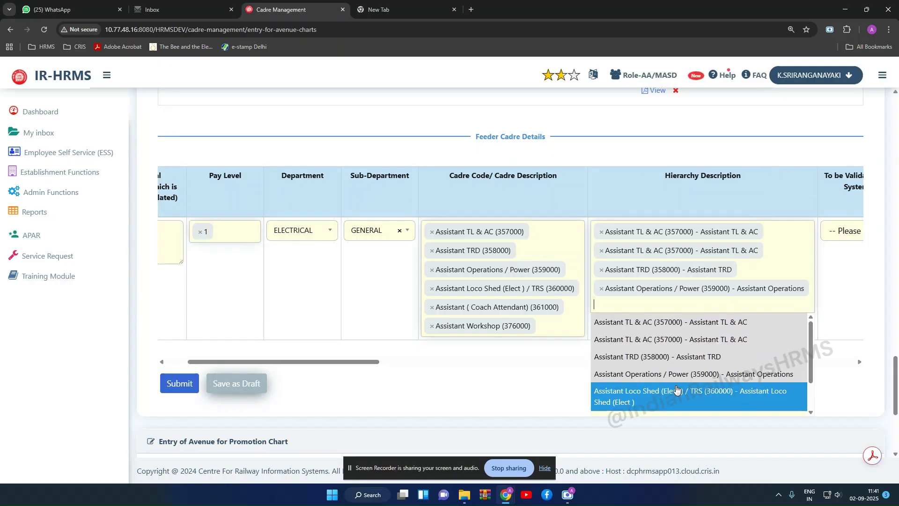
{"action": "left_click", "coordinate": [676, 390]}
{"action": "left_click", "coordinate": [695, 326]}
{"action": "scroll", "coordinate": [703, 387], "scroll_direction": "down", "scroll_amount": 1}
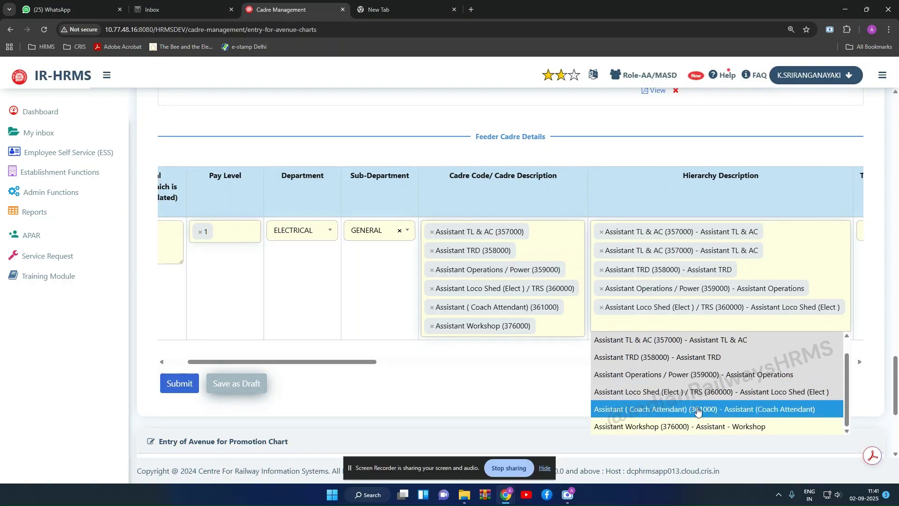
{"action": "left_click", "coordinate": [703, 408]}
{"action": "left_click", "coordinate": [768, 328]}
{"action": "scroll", "coordinate": [726, 403], "scroll_direction": "down", "scroll_amount": 1}
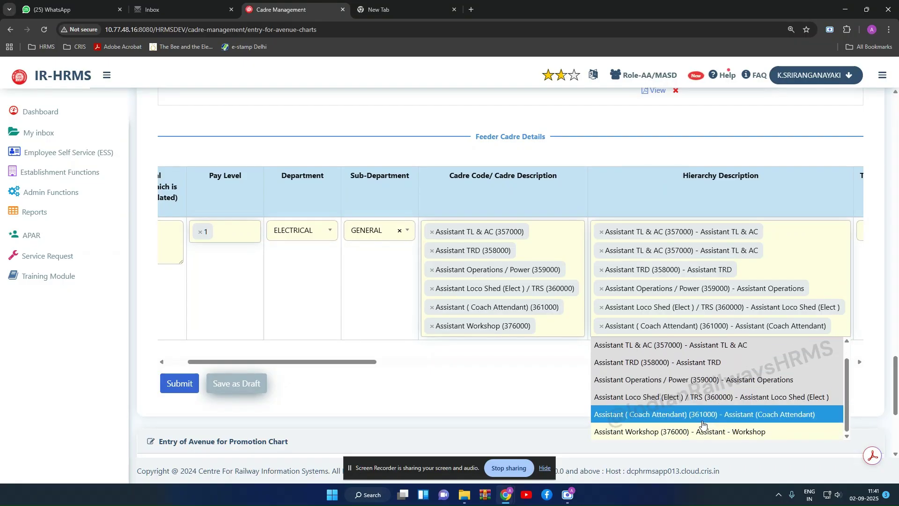
{"action": "left_click", "coordinate": [673, 431]}
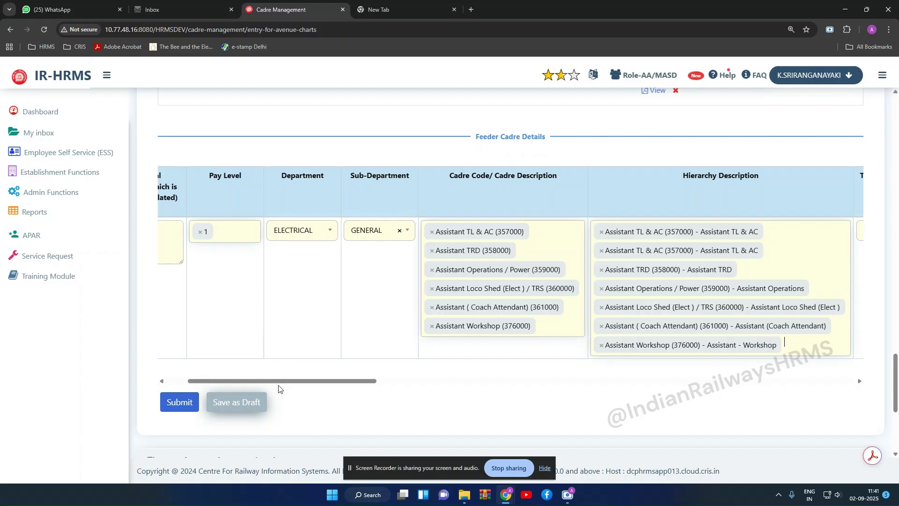
Review the feeder cadre row against the entry's official, medical, variation and stage details.
{"action": "scroll", "coordinate": [250, 381], "scroll_direction": "left", "scroll_amount": 2}
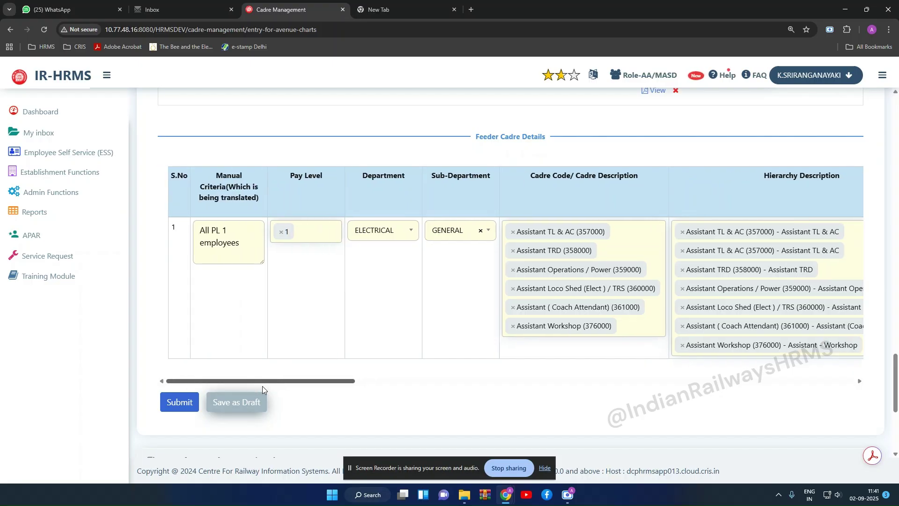
{"action": "scroll", "coordinate": [259, 385], "scroll_direction": "right", "scroll_amount": 1}
{"action": "scroll", "coordinate": [498, 156], "scroll_direction": "up", "scroll_amount": 10}
{"action": "scroll", "coordinate": [498, 157], "scroll_direction": "up", "scroll_amount": 15}
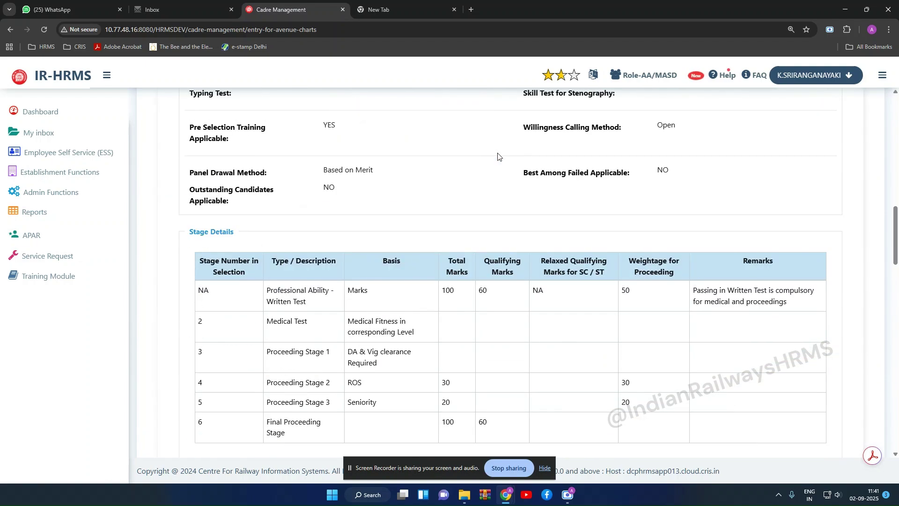
{"action": "scroll", "coordinate": [579, 146], "scroll_direction": "up", "scroll_amount": 3}
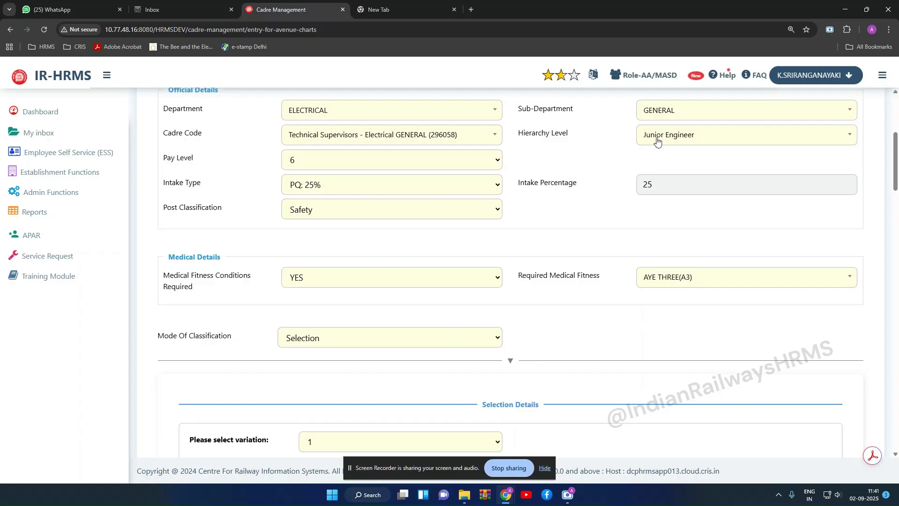
{"action": "scroll", "coordinate": [430, 153], "scroll_direction": "down", "scroll_amount": 15}
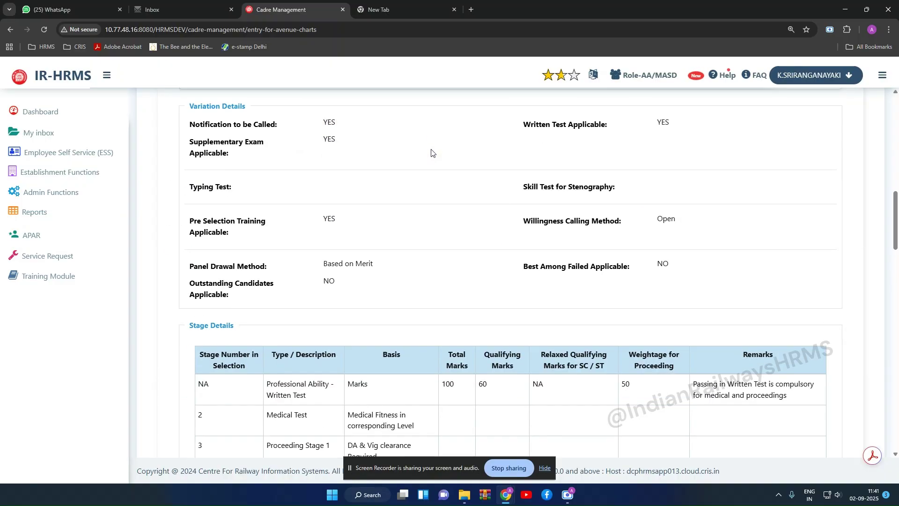
{"action": "scroll", "coordinate": [409, 192], "scroll_direction": "down", "scroll_amount": 15}
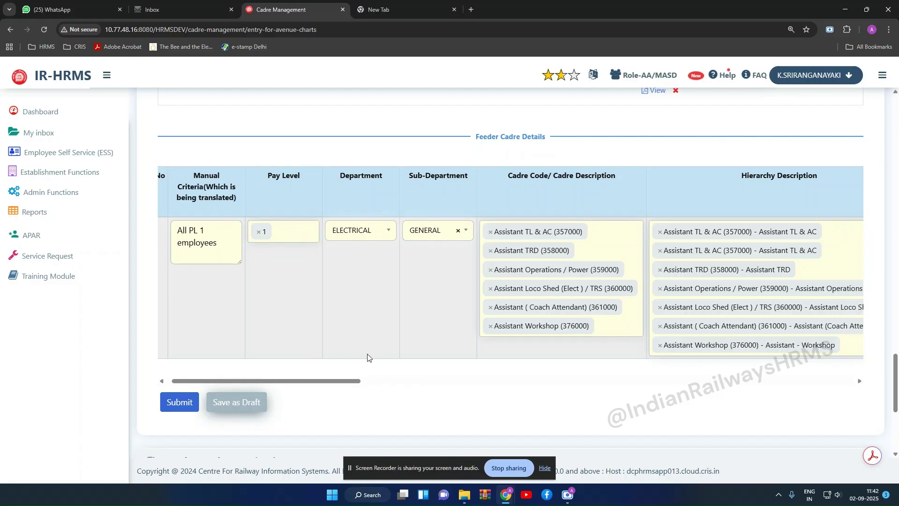
Set the feeder cadre row's To be Validated By System option to Yes.
{"action": "left_click_drag", "start_coordinate": [359, 384], "coordinate": [527, 374]}
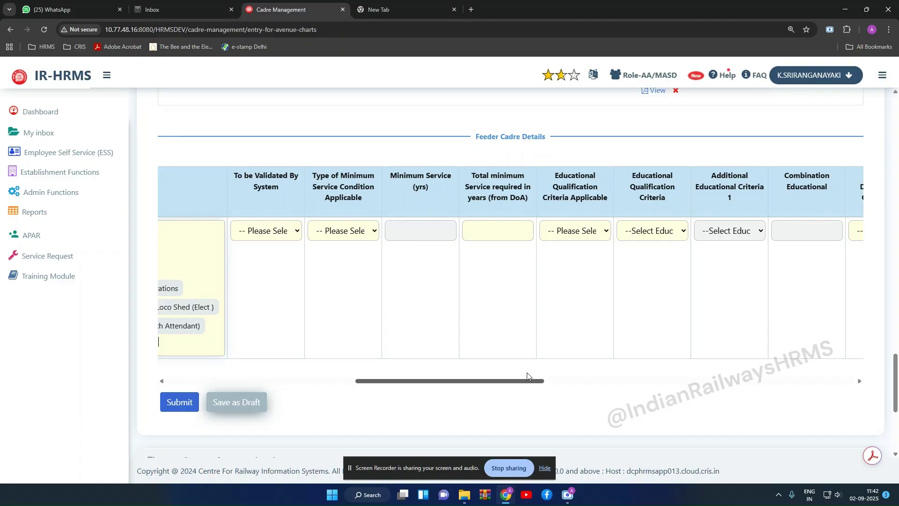
{"action": "left_click", "coordinate": [284, 234]}
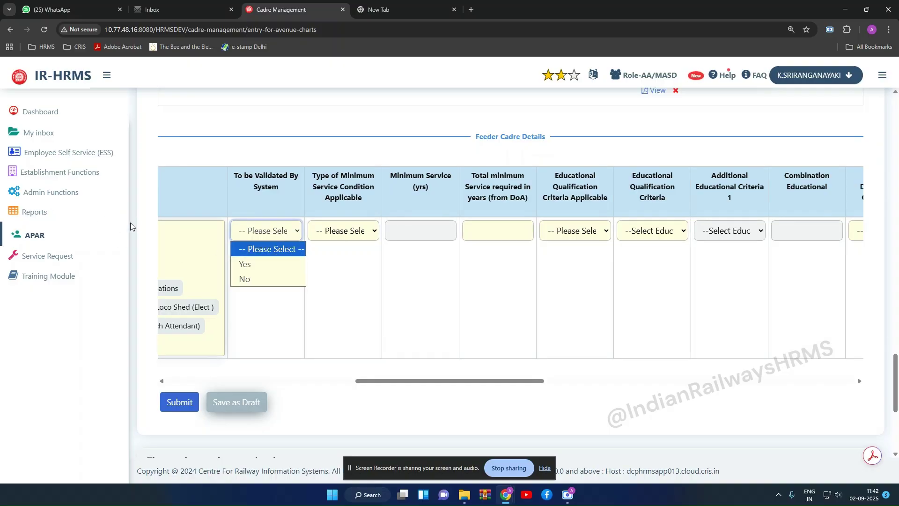
{"action": "left_click", "coordinate": [245, 263]}
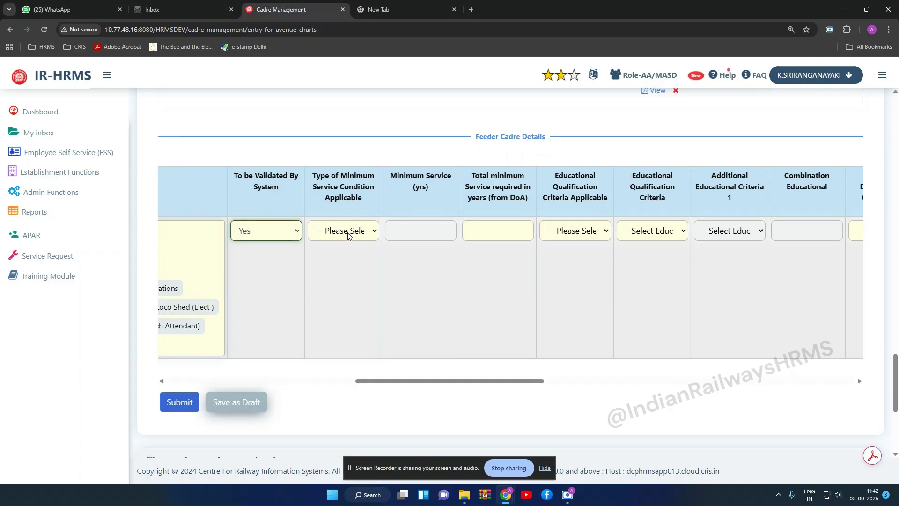
Set the minimum service condition to "In Current Grade - more than or equal to" 2 years, with 3 years' total minimum service from DoA.
{"action": "left_click", "coordinate": [349, 234]}
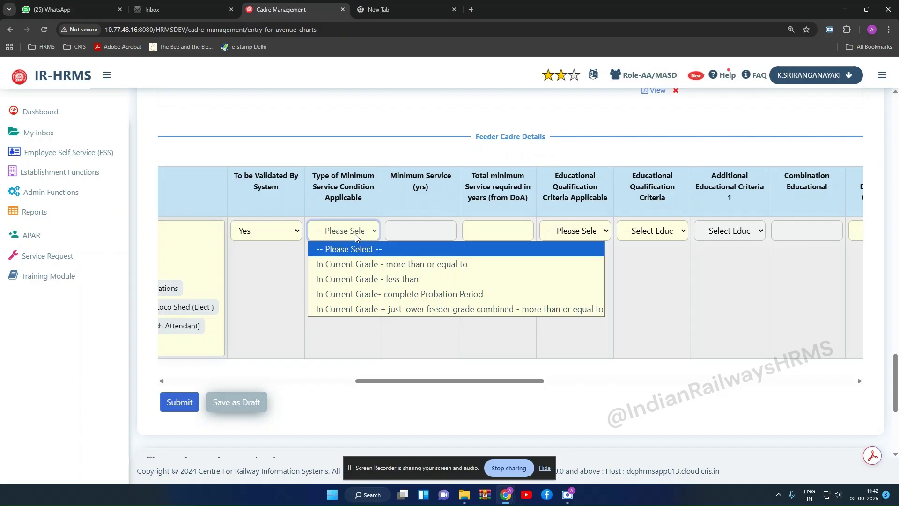
{"action": "left_click", "coordinate": [356, 264]}
{"action": "left_click", "coordinate": [406, 233]}
{"action": "type", "text": "2"}
{"action": "left_click", "coordinate": [503, 230]}
{"action": "type", "text": "3"}
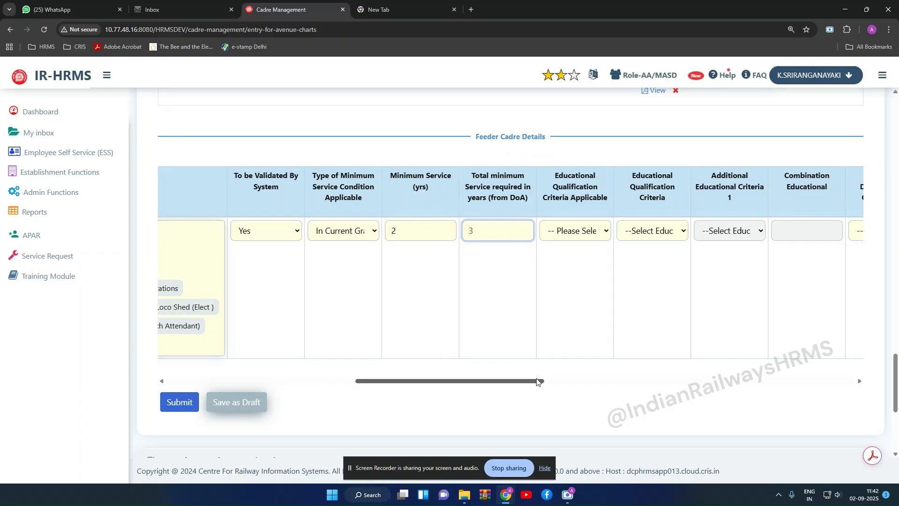
Try Complex as the applicable educational qualification criteria and examine the education criteria fields it uses.
{"action": "left_click", "coordinate": [594, 233]}
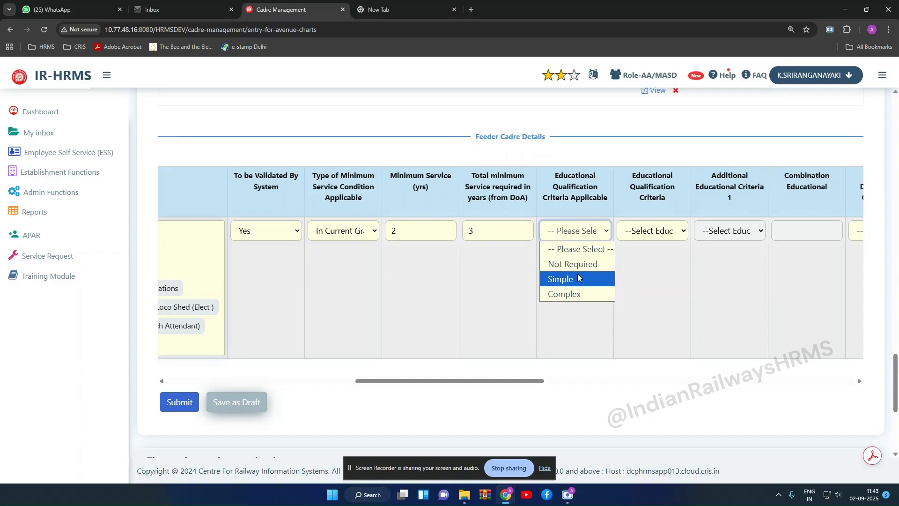
{"action": "left_click", "coordinate": [584, 298]}
{"action": "left_click", "coordinate": [642, 236]}
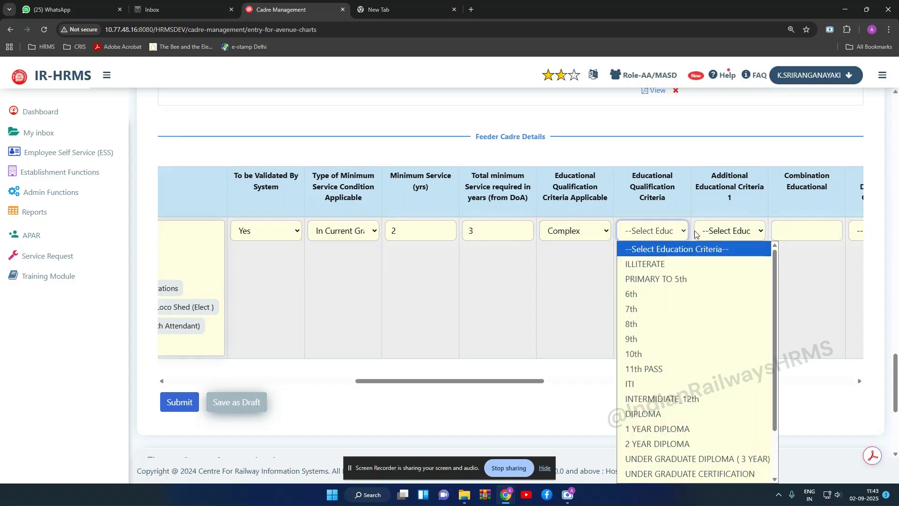
{"action": "left_click", "coordinate": [786, 229]}
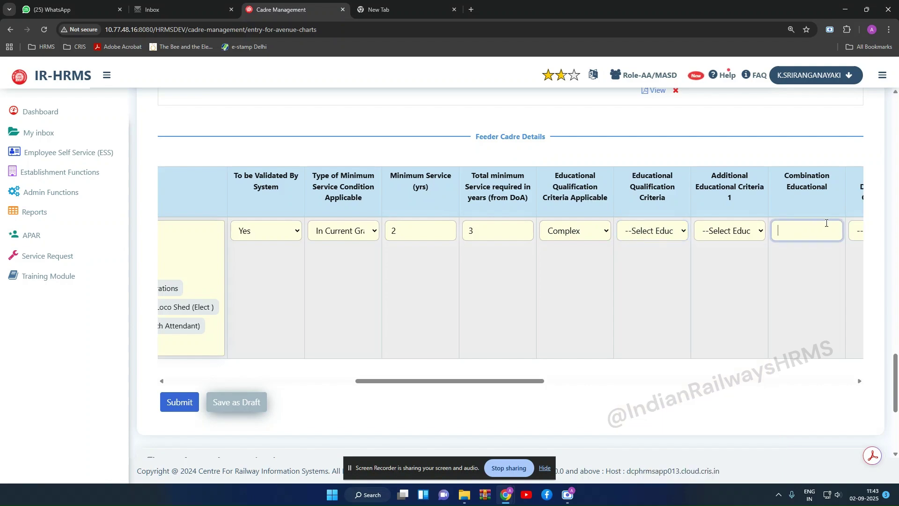
Set the applicable educational qualification criteria to Simple and choose DIPLOMA as the educational qualification.
{"action": "left_click_drag", "start_coordinate": [542, 382], "coordinate": [575, 382]}
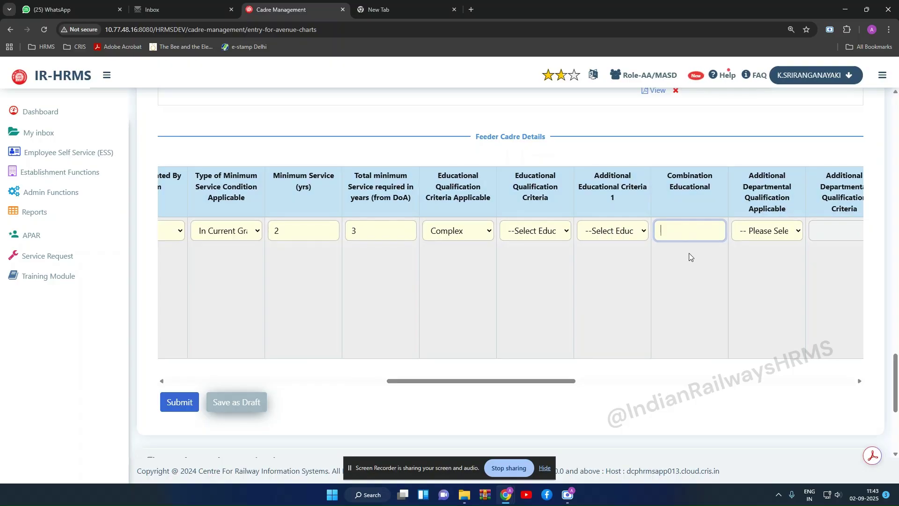
{"action": "left_click", "coordinate": [469, 232]}
{"action": "left_click", "coordinate": [467, 278]}
{"action": "left_click", "coordinate": [551, 232]}
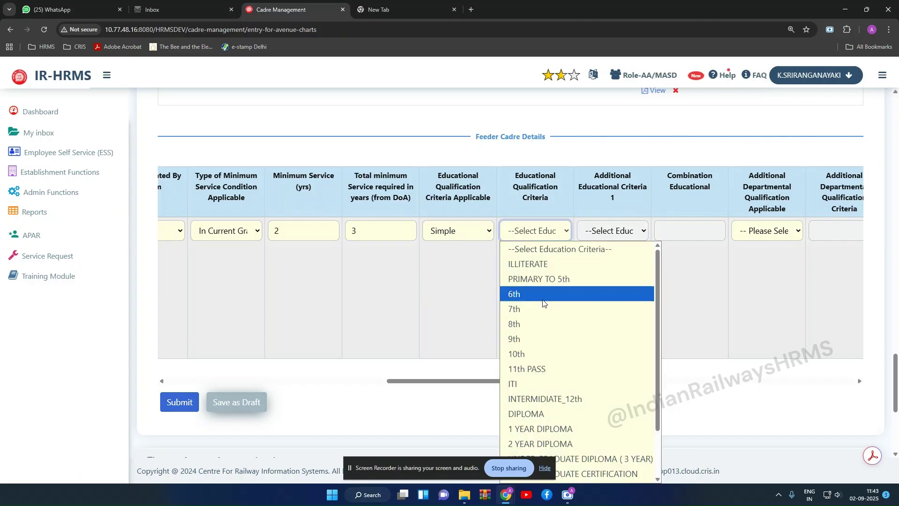
{"action": "left_click", "coordinate": [539, 414]}
Try Required for the feeder cadre row's additional departmental qualification, and set it to Not Required.
{"action": "left_click_drag", "start_coordinate": [557, 382], "coordinate": [603, 381]}
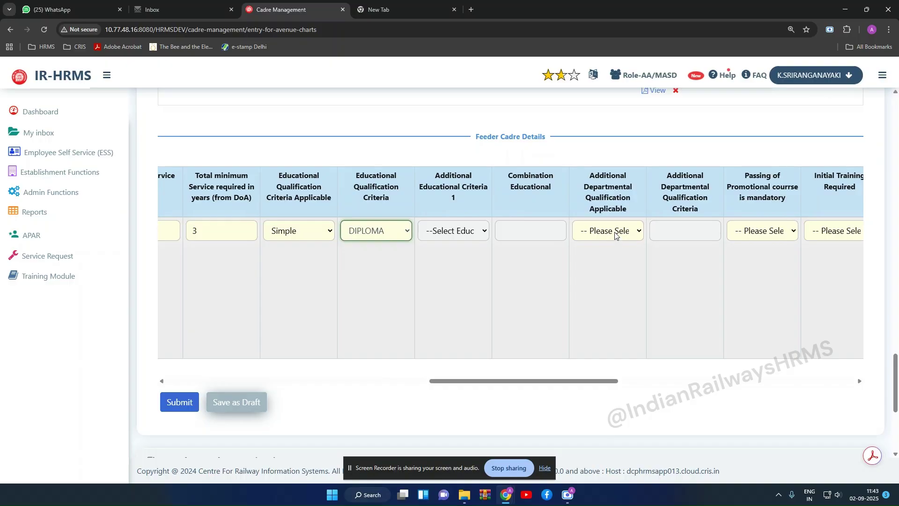
{"action": "left_click", "coordinate": [615, 235]}
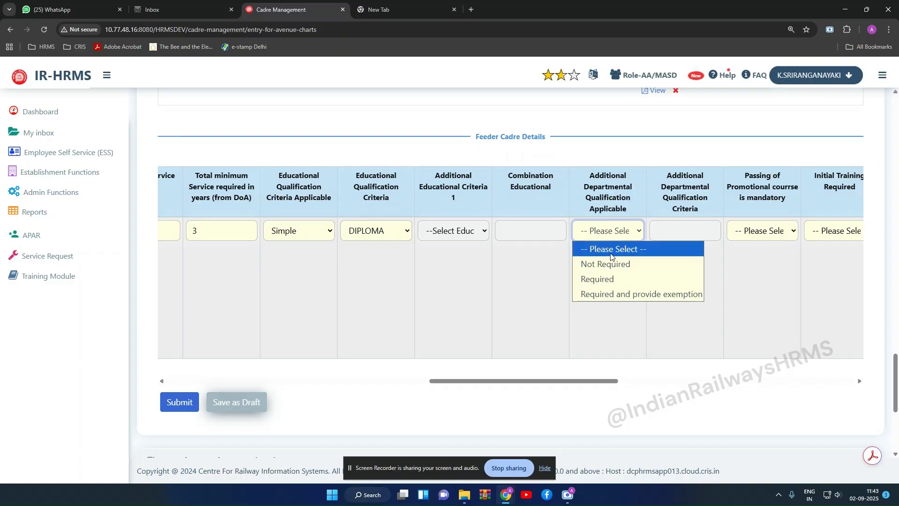
{"action": "left_click", "coordinate": [611, 280]}
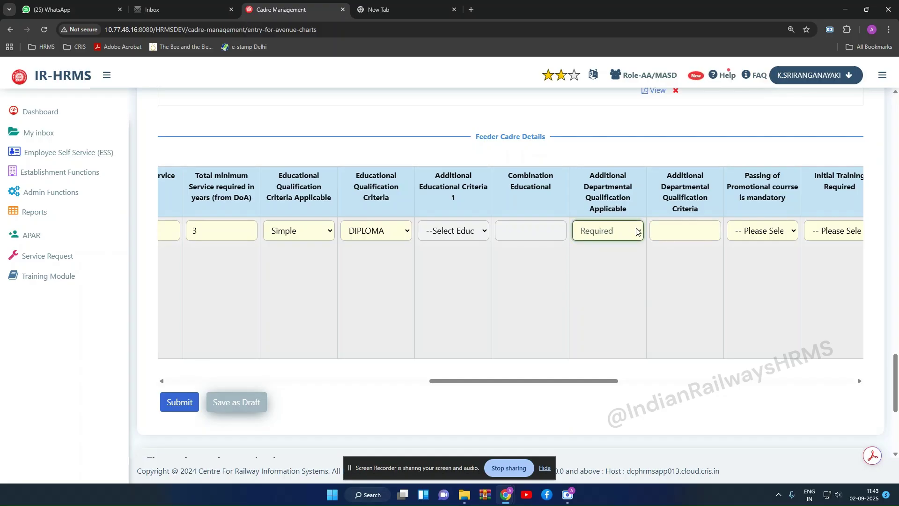
{"action": "left_click", "coordinate": [640, 231]}
{"action": "left_click", "coordinate": [610, 261]}
Set both passing of the promotional course and initial training to Required for the first feeder cadre row.
{"action": "left_click_drag", "start_coordinate": [611, 384], "coordinate": [701, 382]}
{"action": "left_click", "coordinate": [445, 230]}
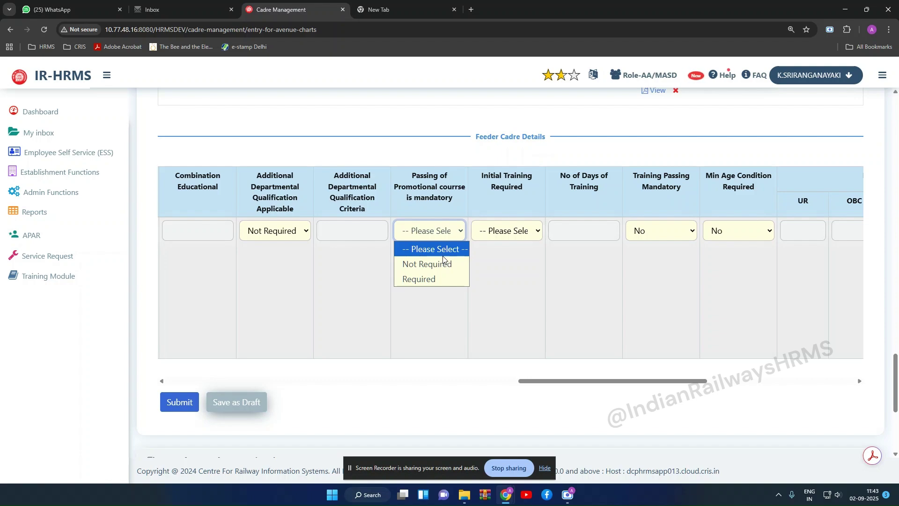
{"action": "left_click", "coordinate": [441, 280]}
{"action": "left_click", "coordinate": [508, 231]}
{"action": "left_click", "coordinate": [515, 278]}
Set the first feeder cadre row's number of training days to 78 and training passing mandatory to Yes.
{"action": "left_click", "coordinate": [597, 230]}
{"action": "type", "text": "78"}
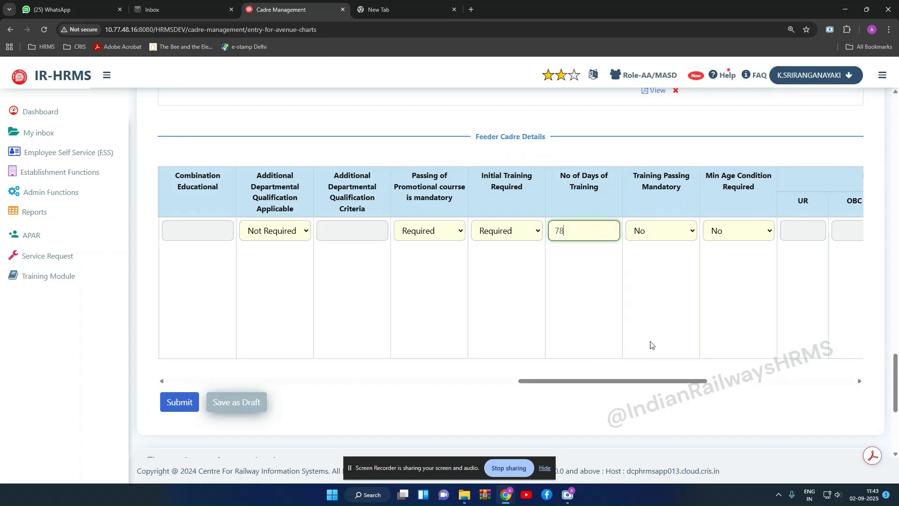
{"action": "left_click", "coordinate": [667, 232]}
{"action": "left_click", "coordinate": [665, 264]}
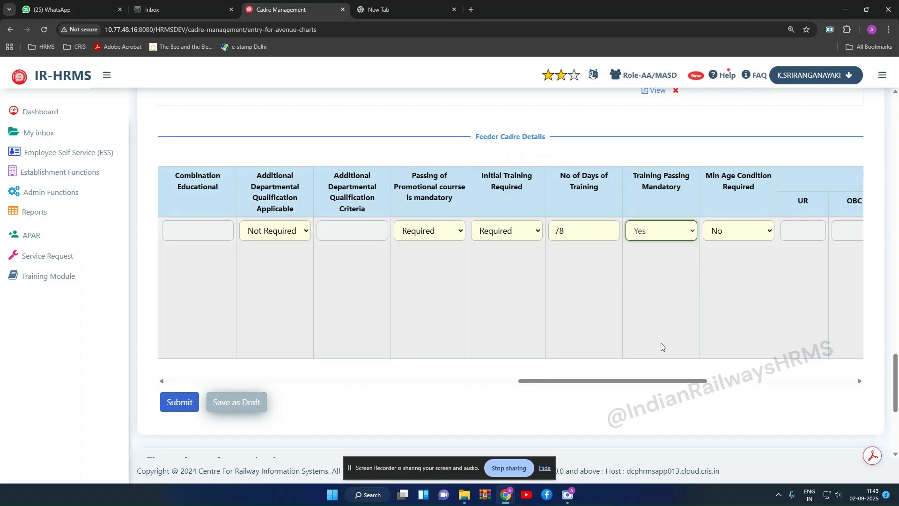
Add a second feeder cadre row and set its pay level to 6.
{"action": "left_click_drag", "start_coordinate": [678, 385], "coordinate": [297, 396]}
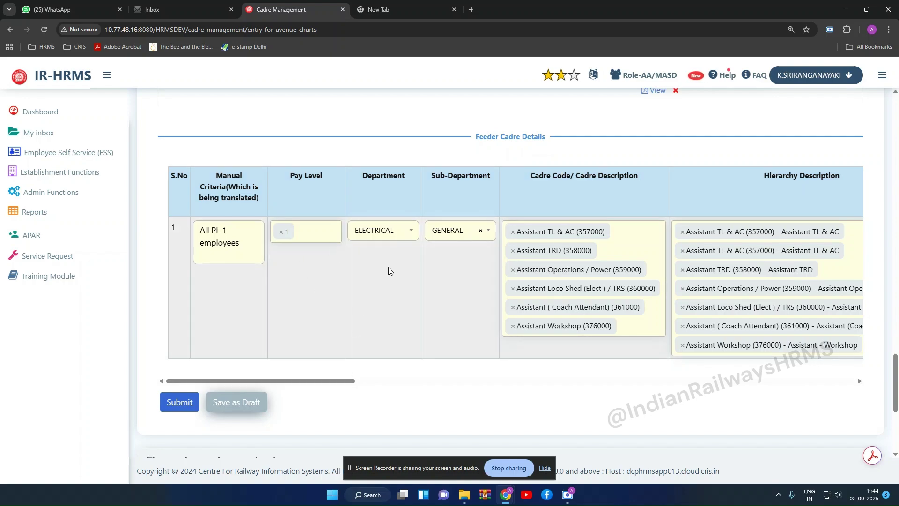
{"action": "left_click_drag", "start_coordinate": [346, 381], "coordinate": [874, 391]}
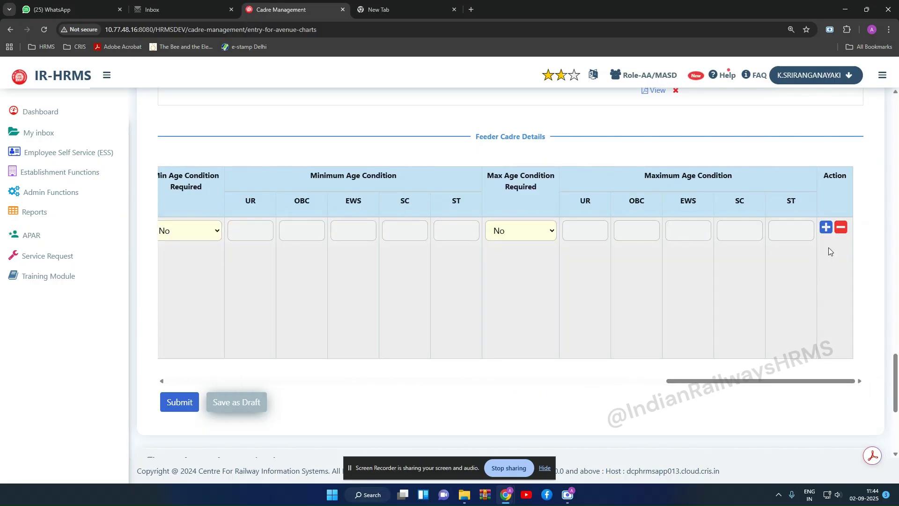
{"action": "left_click", "coordinate": [826, 227]}
{"action": "left_click_drag", "start_coordinate": [777, 438], "coordinate": [300, 437]}
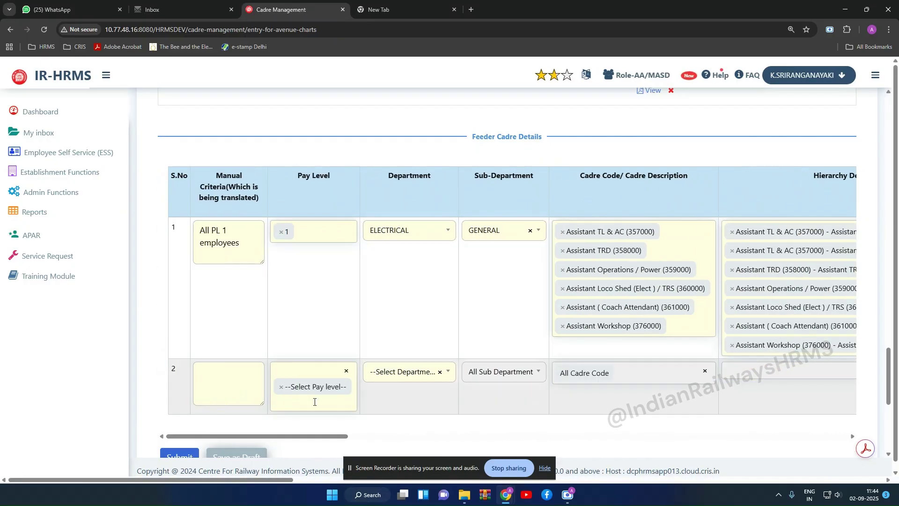
{"action": "left_click", "coordinate": [315, 402]}
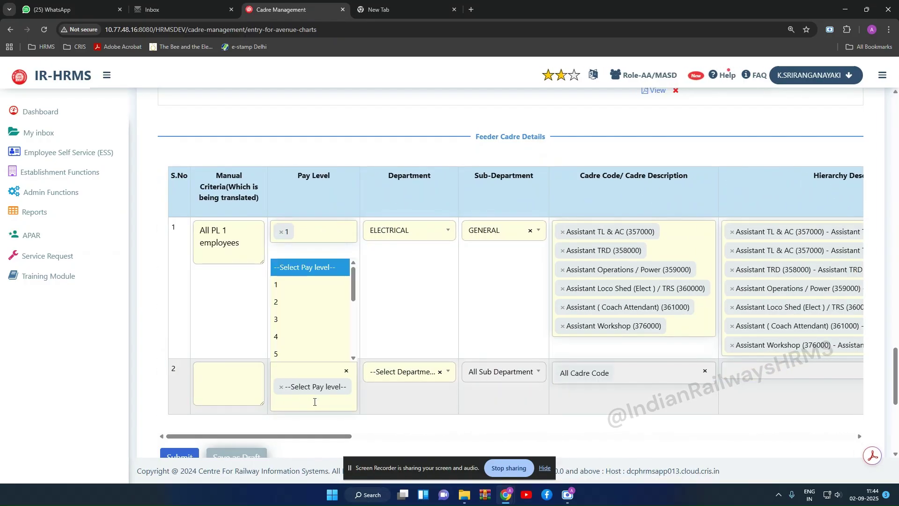
{"action": "left_click", "coordinate": [314, 401]}
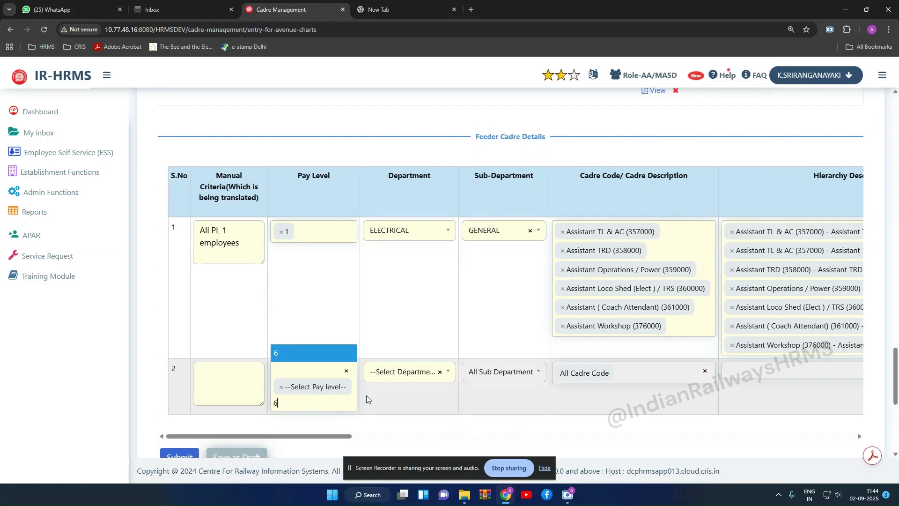
{"action": "left_click", "coordinate": [300, 398]}
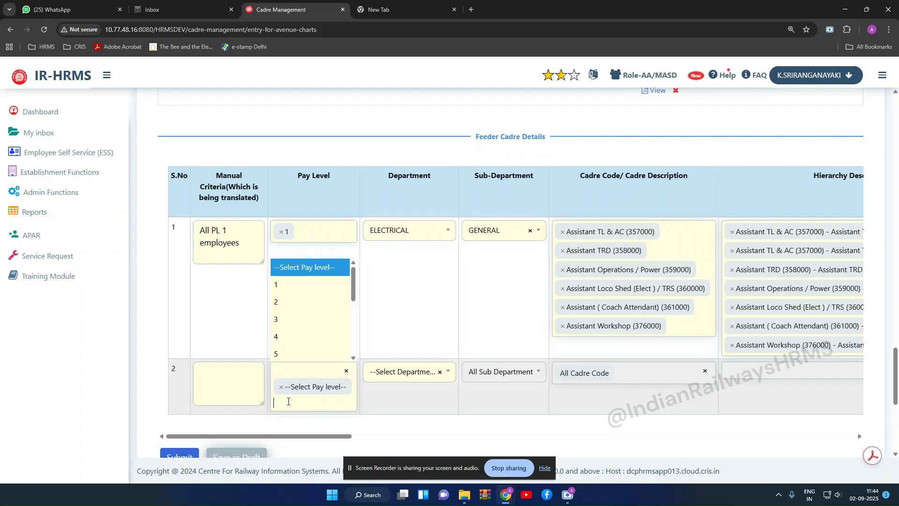
{"action": "scroll", "coordinate": [295, 351], "scroll_direction": "down", "scroll_amount": 1}
{"action": "left_click", "coordinate": [295, 338]}
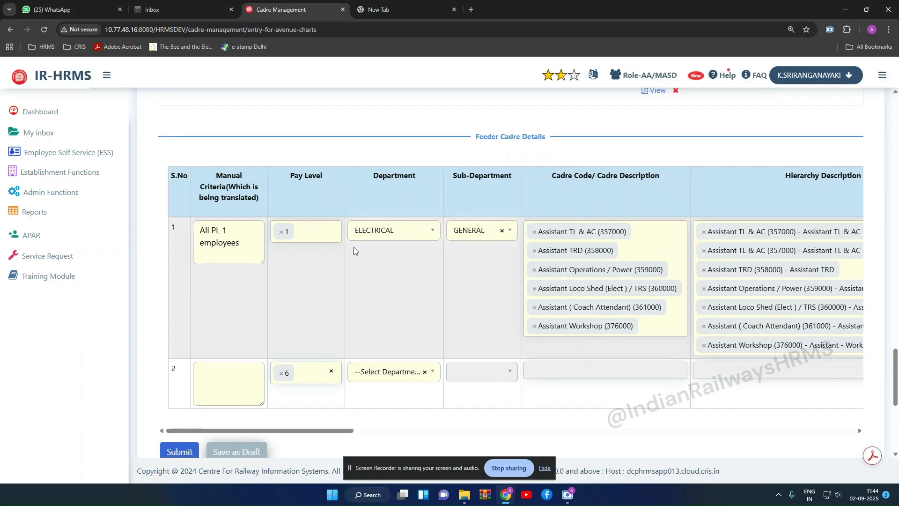
Set the second feeder cadre row's department to ELECTRICAL.
{"action": "left_click", "coordinate": [407, 374]}
{"action": "scroll", "coordinate": [408, 347], "scroll_direction": "down", "scroll_amount": 3}
{"action": "left_click", "coordinate": [400, 352]}
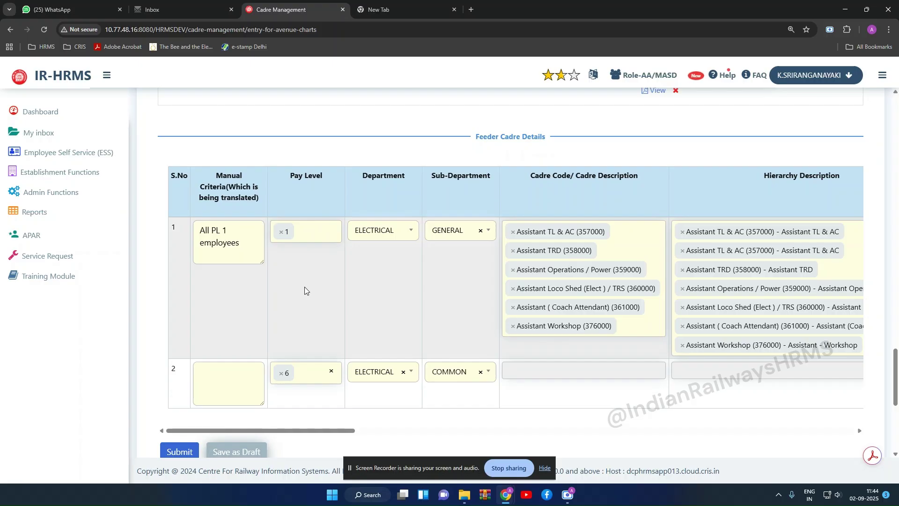
{"action": "scroll", "coordinate": [304, 290], "scroll_direction": "up", "scroll_amount": 6}
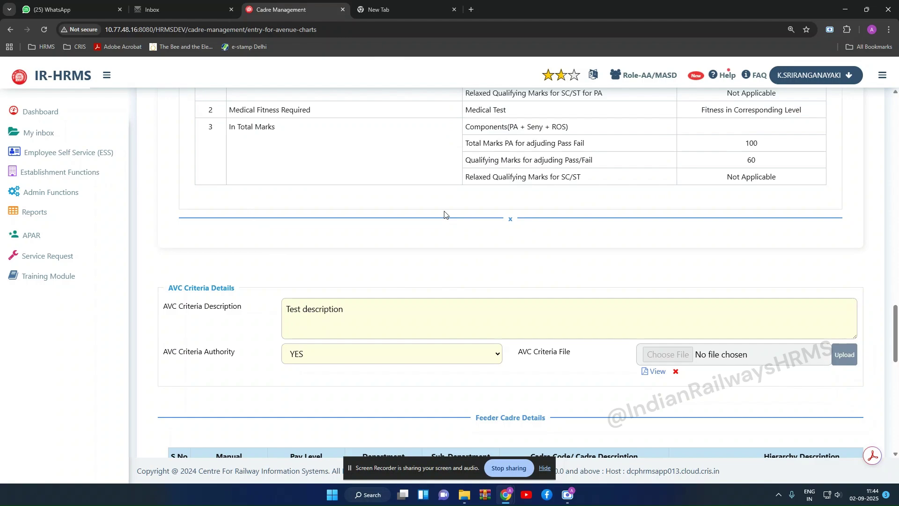
{"action": "scroll", "coordinate": [445, 214], "scroll_direction": "up", "scroll_amount": 3}
{"action": "scroll", "coordinate": [445, 215], "scroll_direction": "down", "scroll_amount": 7}
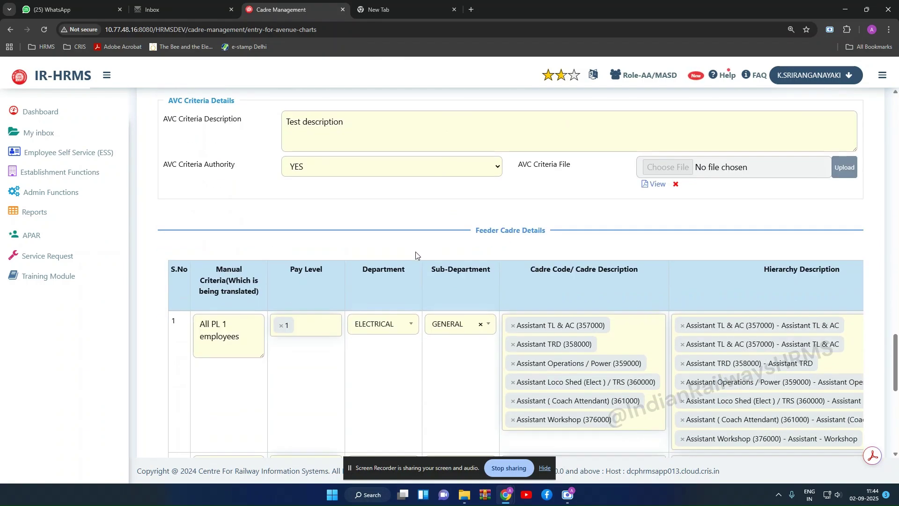
{"action": "scroll", "coordinate": [416, 255], "scroll_direction": "down", "scroll_amount": 2}
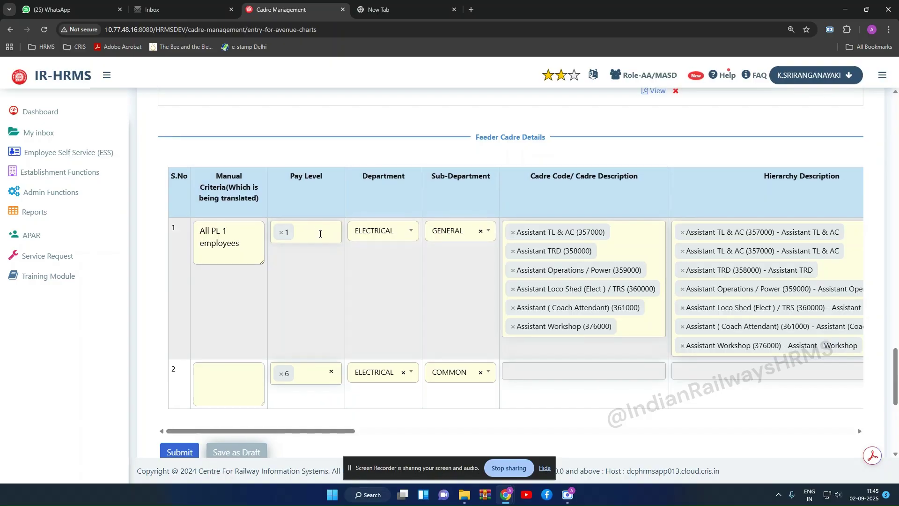
{"action": "scroll", "coordinate": [320, 234], "scroll_direction": "up", "scroll_amount": 6}
{"action": "scroll", "coordinate": [428, 175], "scroll_direction": "down", "scroll_amount": 6}
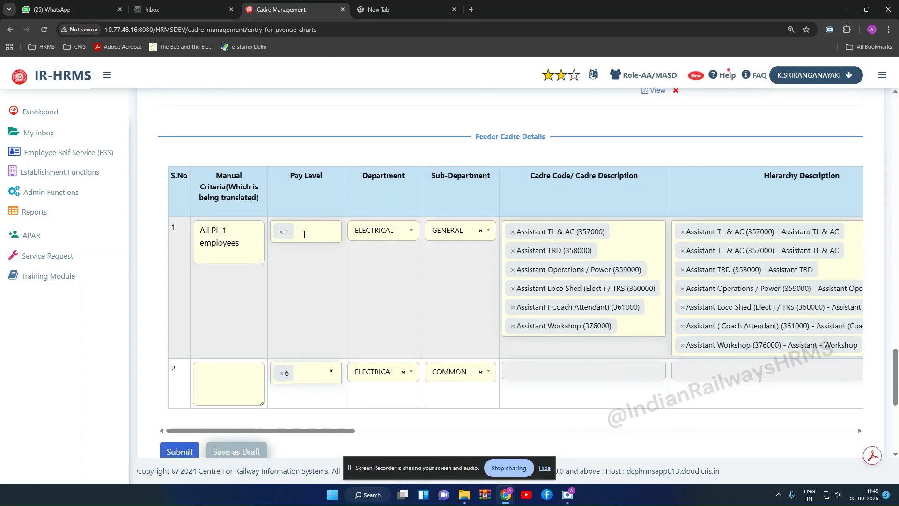
Try All Departments as the second feeder cadre row's department and look through the other department options.
{"action": "left_click", "coordinate": [383, 373]}
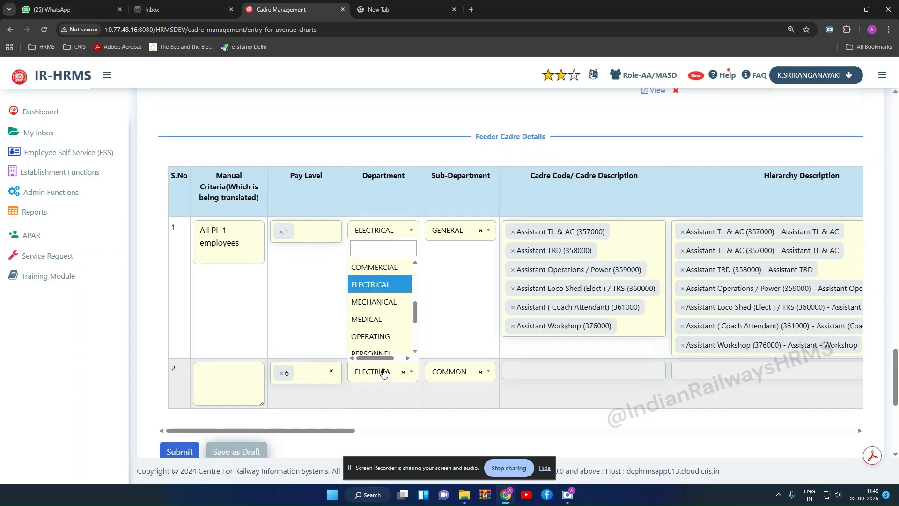
{"action": "scroll", "coordinate": [393, 316], "scroll_direction": "up", "scroll_amount": 3}
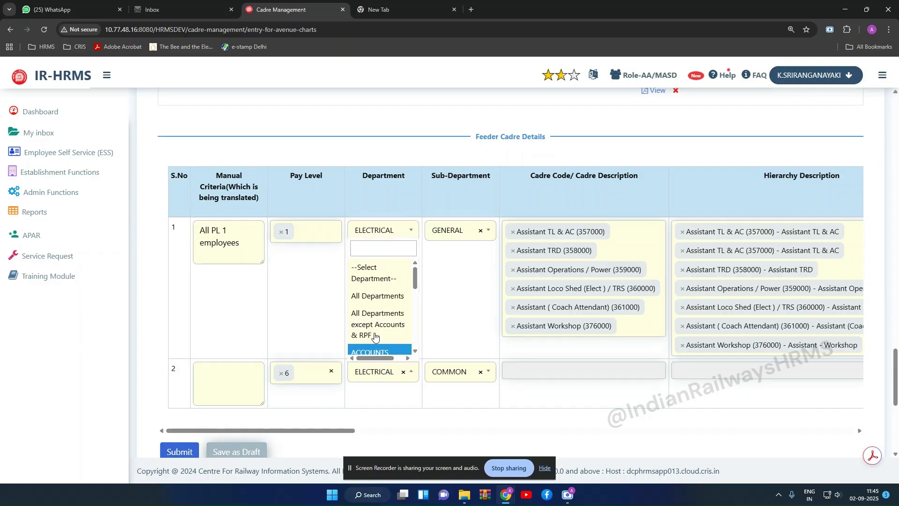
{"action": "left_click", "coordinate": [380, 297]}
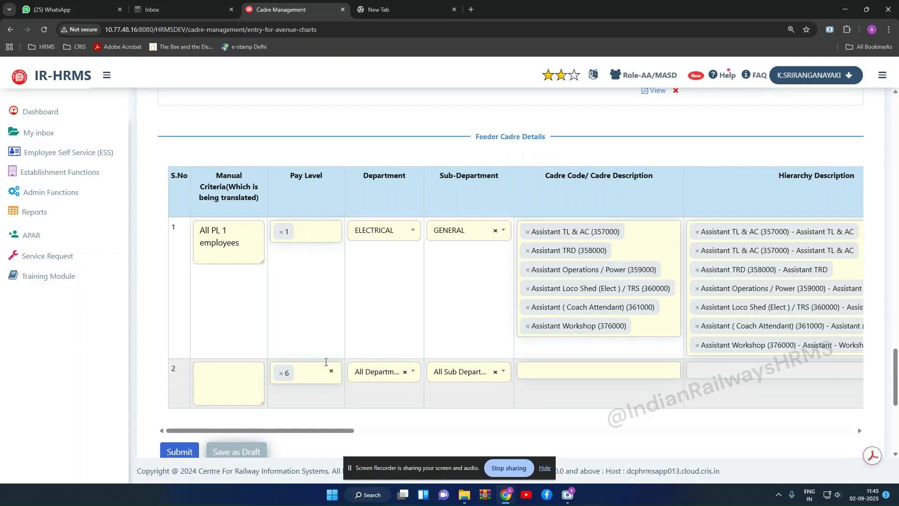
{"action": "left_click", "coordinate": [379, 374]}
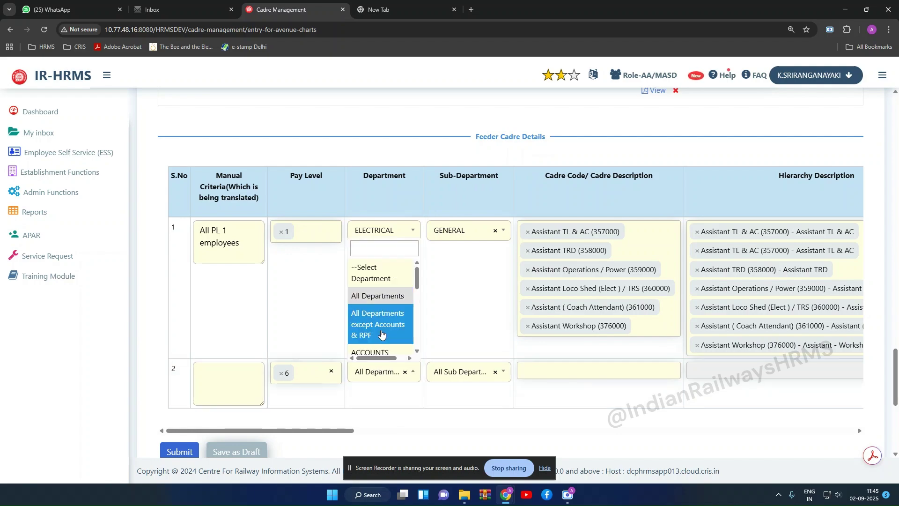
{"action": "scroll", "coordinate": [382, 333], "scroll_direction": "down", "scroll_amount": 4}
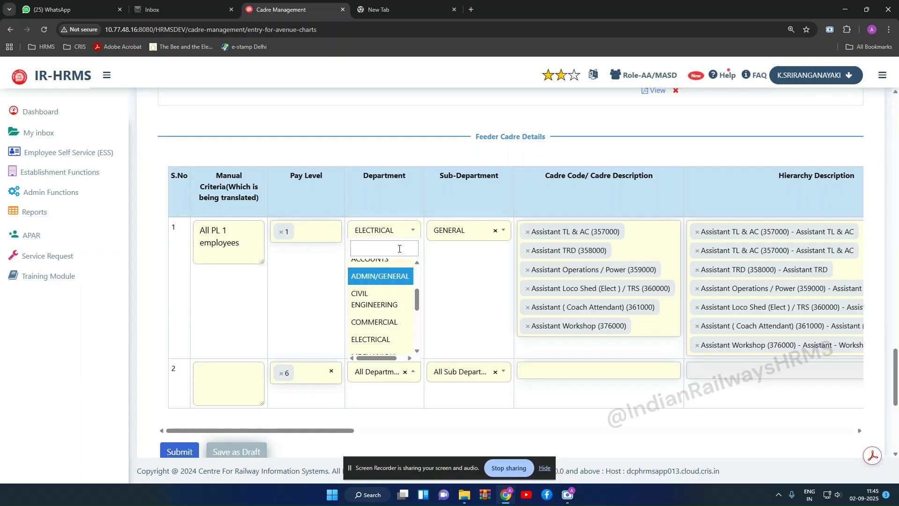
{"action": "left_click", "coordinate": [450, 276]}
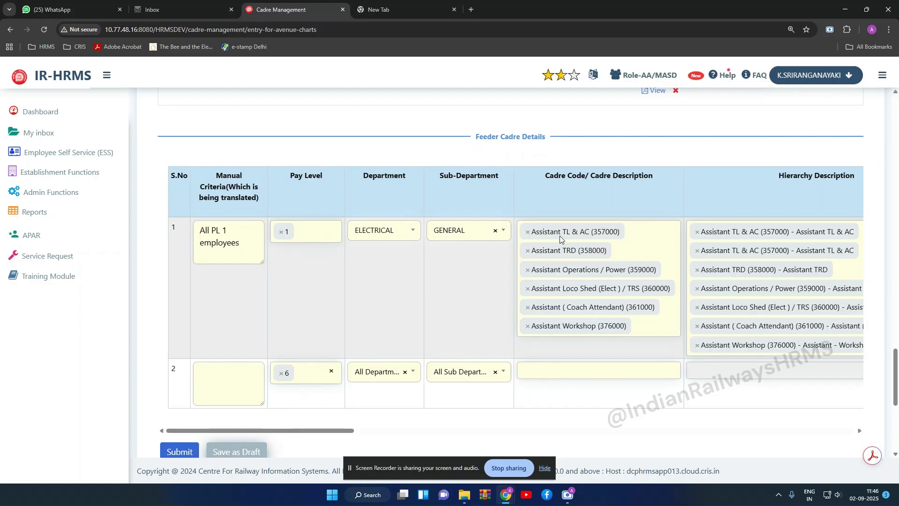
Set the second feeder cadre row's department to ELECTRICAL and its sub-department to GENERAL.
{"action": "left_click", "coordinate": [375, 377]}
{"action": "scroll", "coordinate": [389, 330], "scroll_direction": "down", "scroll_amount": 2}
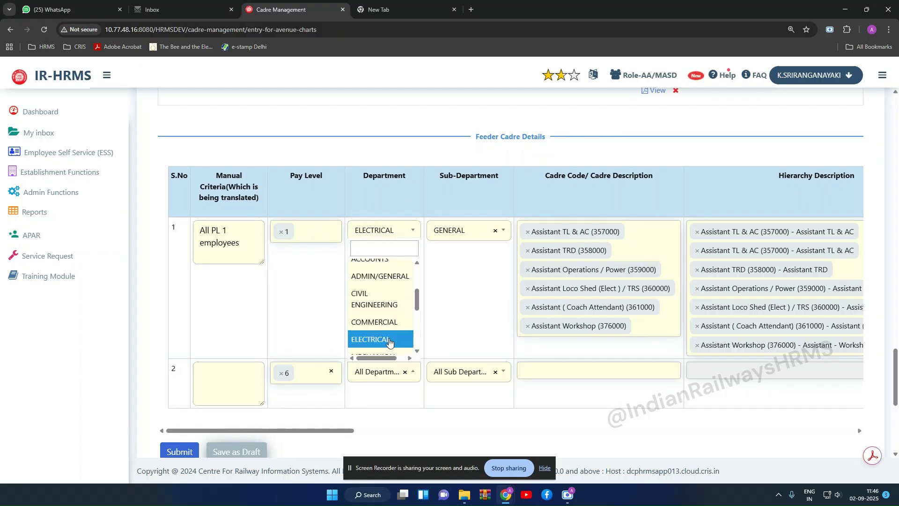
{"action": "left_click", "coordinate": [375, 339]}
{"action": "left_click", "coordinate": [463, 372]}
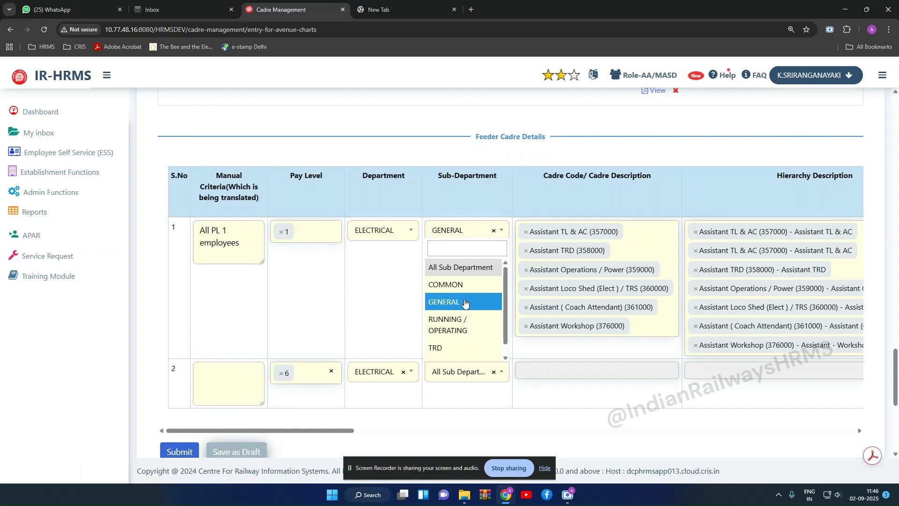
{"action": "left_click", "coordinate": [447, 302]}
Browse the cadre codes and descriptions offered for the second feeder cadre row.
{"action": "left_click", "coordinate": [548, 370]}
{"action": "scroll", "coordinate": [565, 394], "scroll_direction": "down", "scroll_amount": 6}
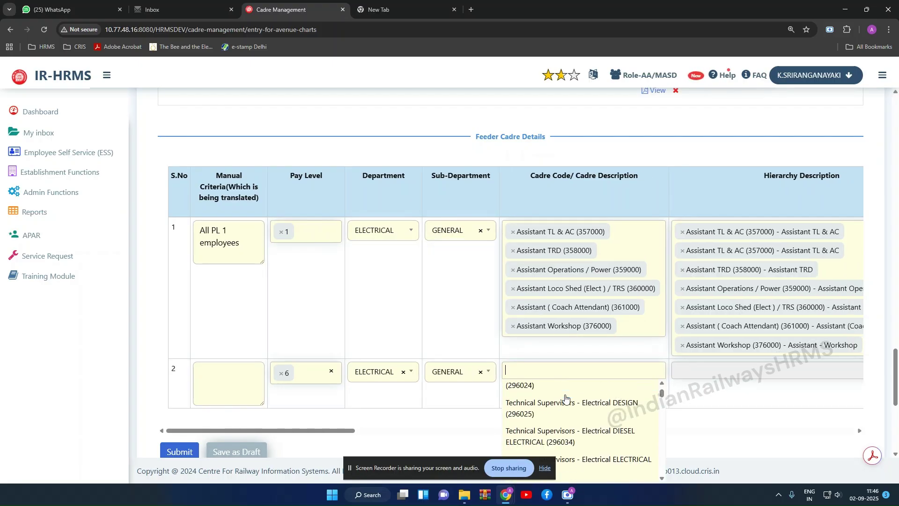
{"action": "scroll", "coordinate": [567, 400], "scroll_direction": "up", "scroll_amount": 3}
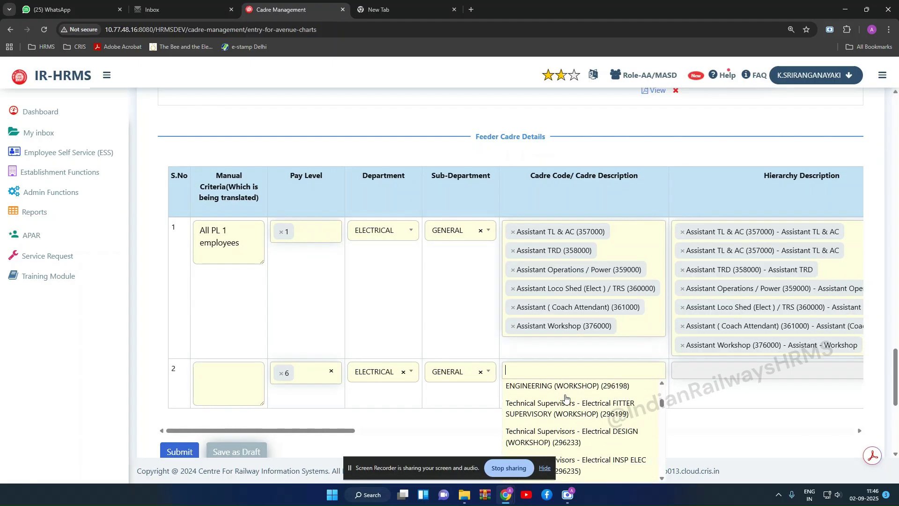
{"action": "scroll", "coordinate": [567, 400], "scroll_direction": "down", "scroll_amount": 2}
{"action": "scroll", "coordinate": [568, 400], "scroll_direction": "up", "scroll_amount": 1}
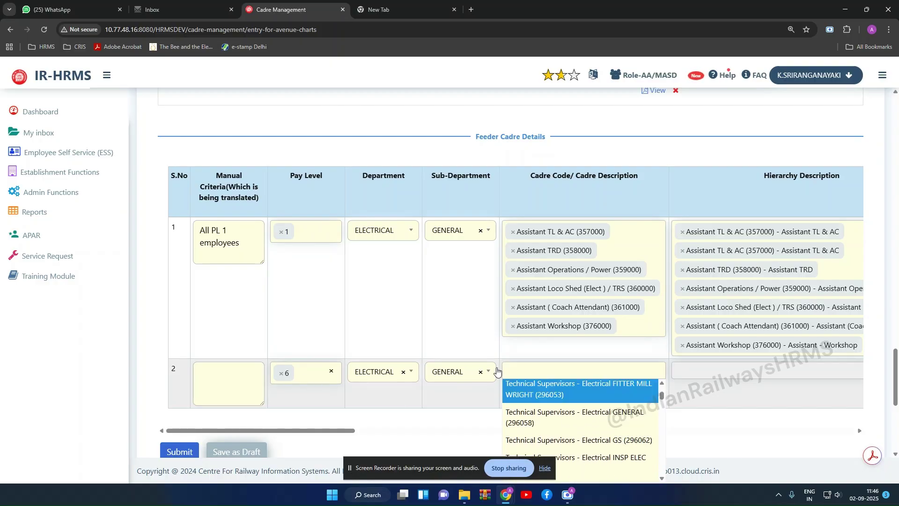
{"action": "scroll", "coordinate": [586, 408], "scroll_direction": "down", "scroll_amount": 3}
{"action": "scroll", "coordinate": [590, 409], "scroll_direction": "down", "scroll_amount": 1}
{"action": "scroll", "coordinate": [590, 408], "scroll_direction": "up", "scroll_amount": 3}
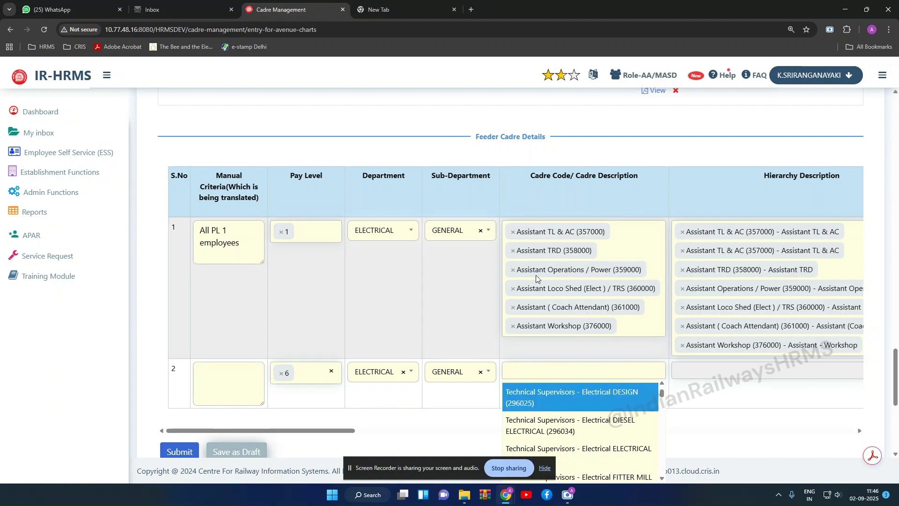
Review both feeder cadre rows from hierarchy description to maximum age condition, including the minimum service condition options.
{"action": "left_click_drag", "start_coordinate": [348, 433], "coordinate": [433, 433]}
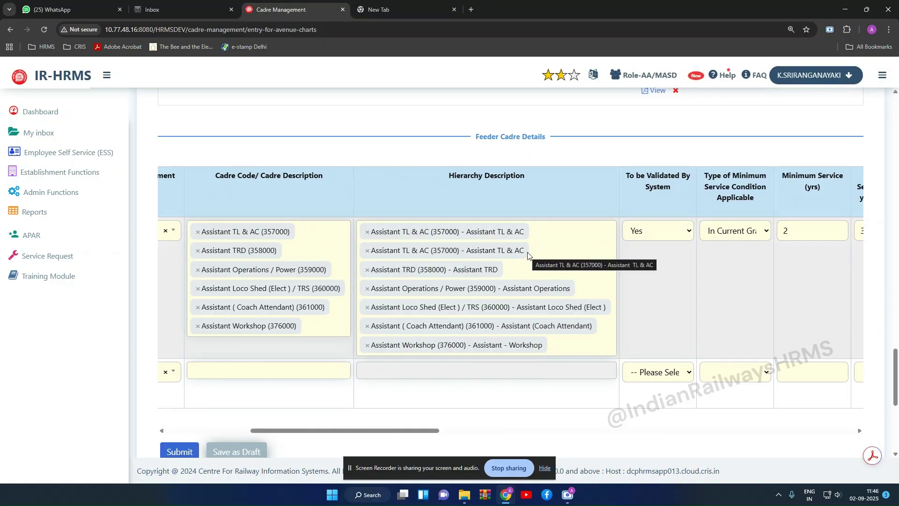
{"action": "left_click_drag", "start_coordinate": [438, 433], "coordinate": [535, 434]}
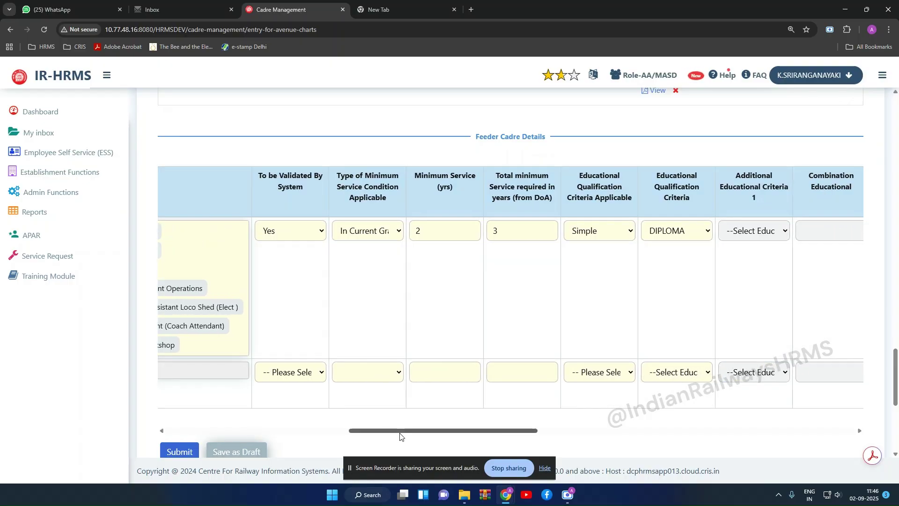
{"action": "left_click_drag", "start_coordinate": [400, 437], "coordinate": [422, 433]}
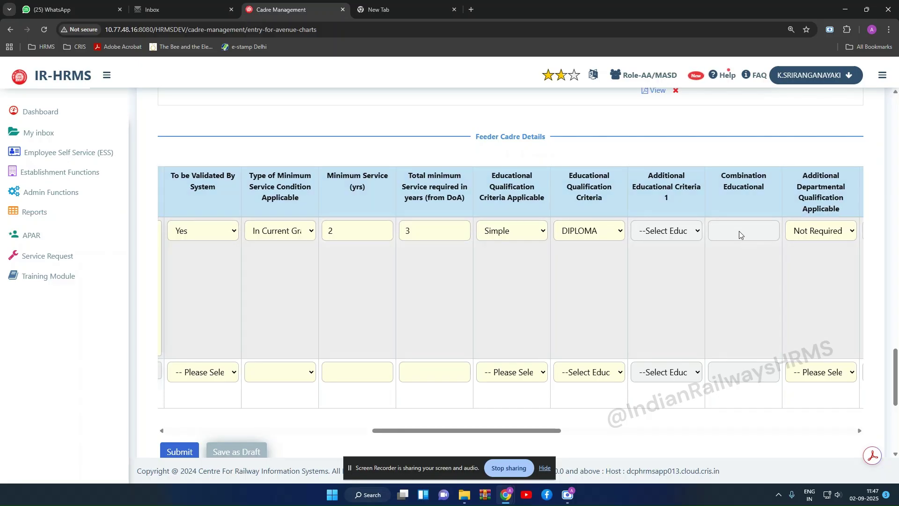
{"action": "left_click", "coordinate": [305, 233]}
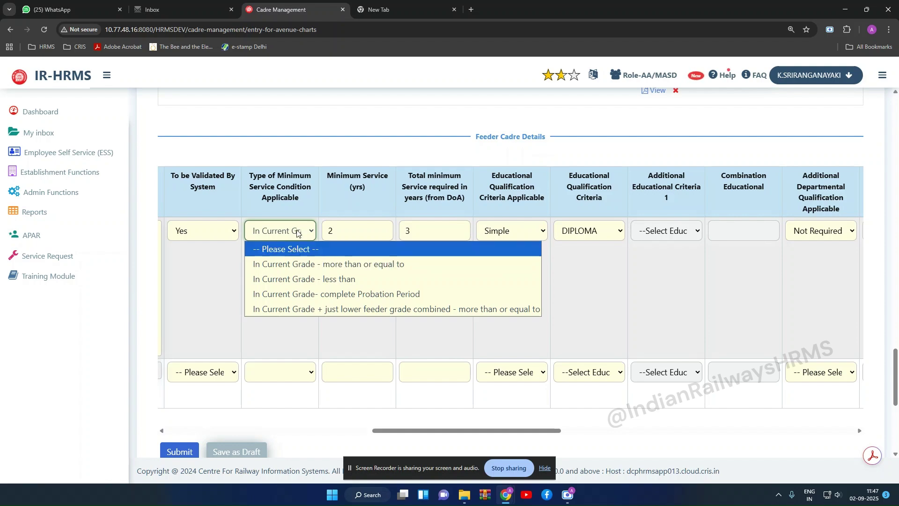
{"action": "left_click", "coordinate": [633, 298]}
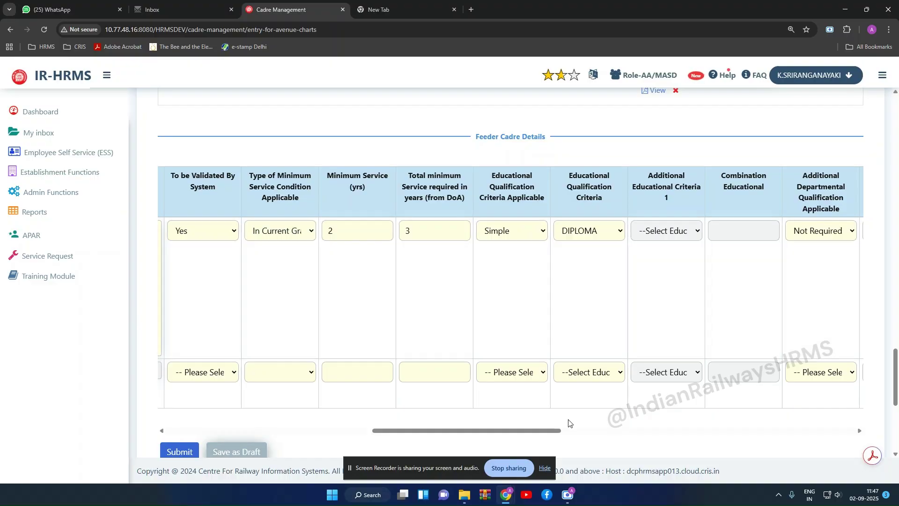
{"action": "left_click_drag", "start_coordinate": [561, 430], "coordinate": [767, 436]}
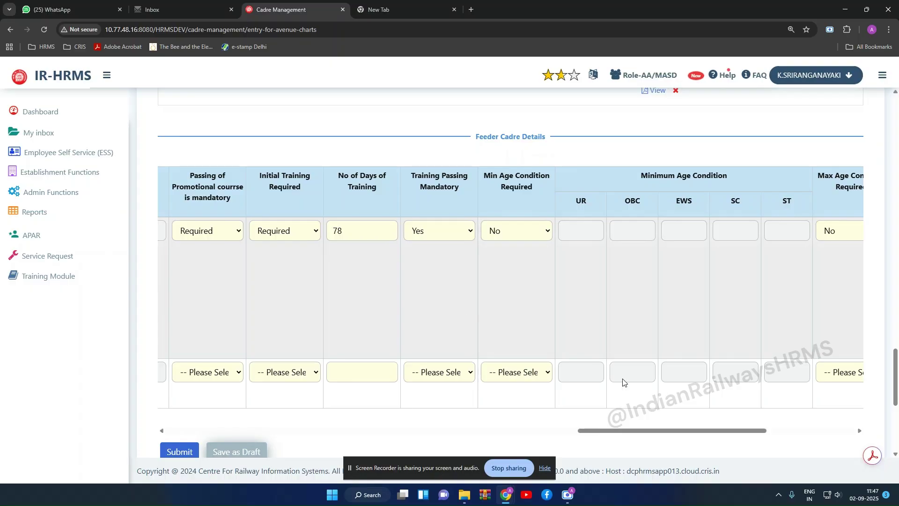
{"action": "left_click_drag", "start_coordinate": [659, 430], "coordinate": [771, 431]}
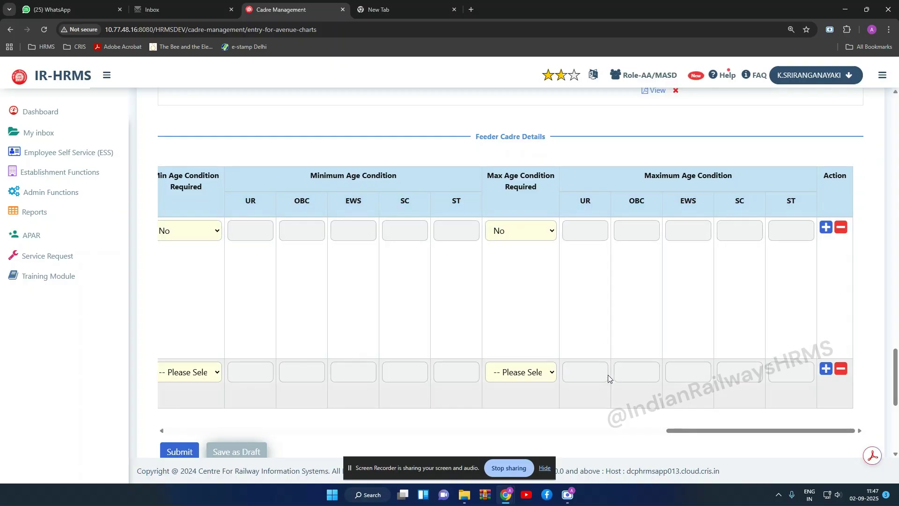
{"action": "left_click_drag", "start_coordinate": [671, 430], "coordinate": [182, 427]}
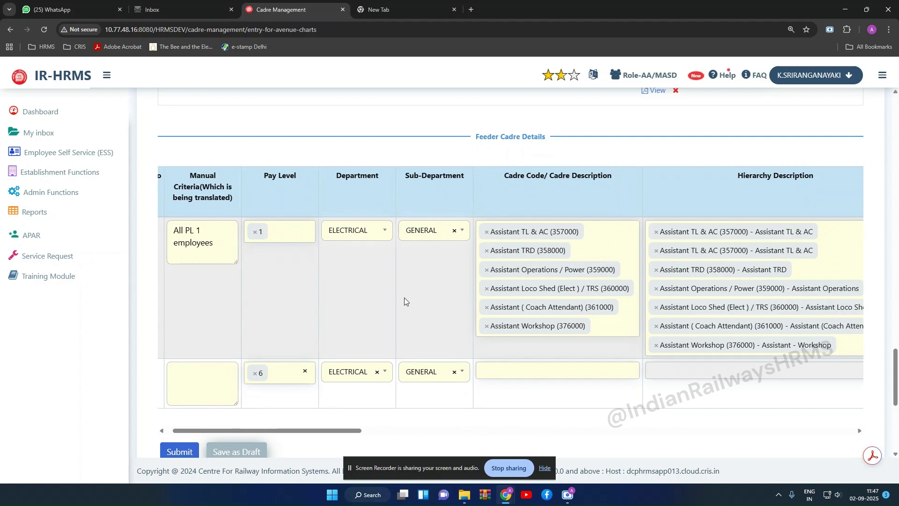
Remove the second feeder cadre row from the Feeder Cadre Details.
{"action": "left_click_drag", "start_coordinate": [357, 428], "coordinate": [877, 418]}
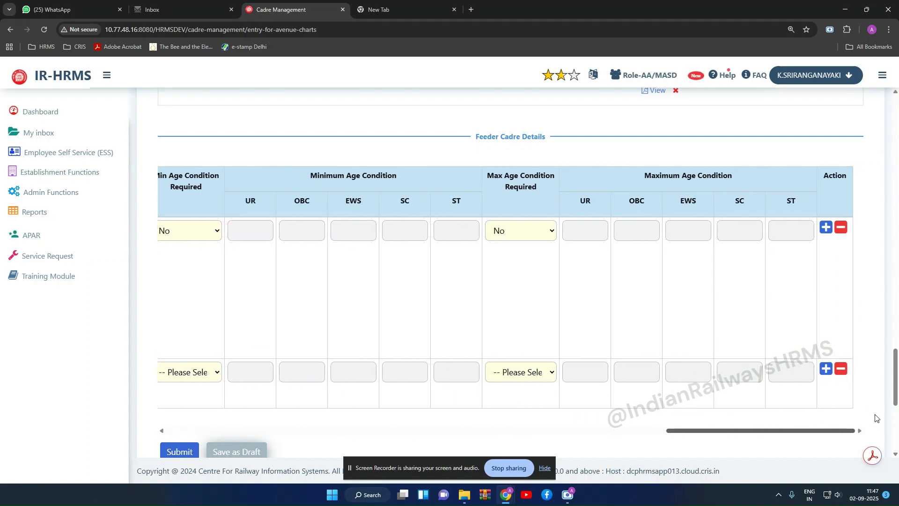
{"action": "left_click", "coordinate": [841, 370]}
{"action": "left_click_drag", "start_coordinate": [735, 386], "coordinate": [226, 405]}
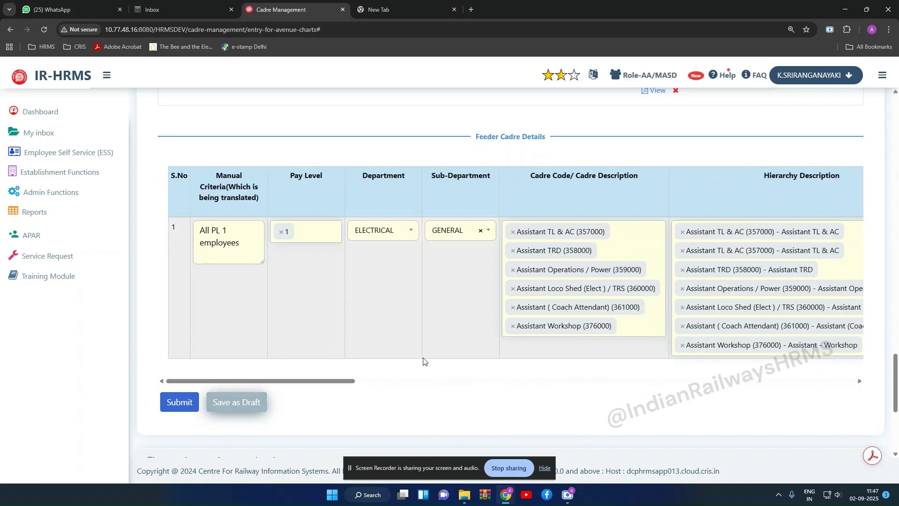
Submit the Avenue for Promotion Chart entry to start its approval task.
{"action": "scroll", "coordinate": [538, 363], "scroll_direction": "down", "scroll_amount": 2}
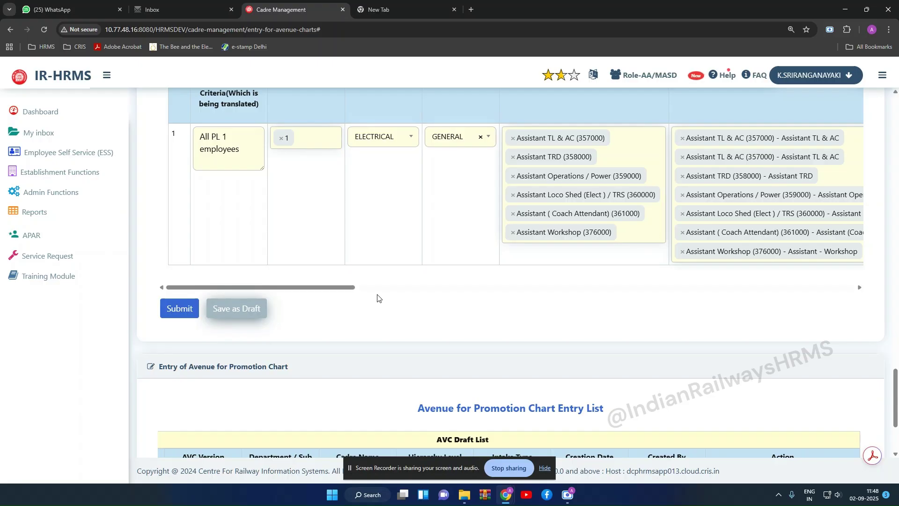
{"action": "left_click", "coordinate": [182, 309]}
{"action": "left_click", "coordinate": [546, 142]}
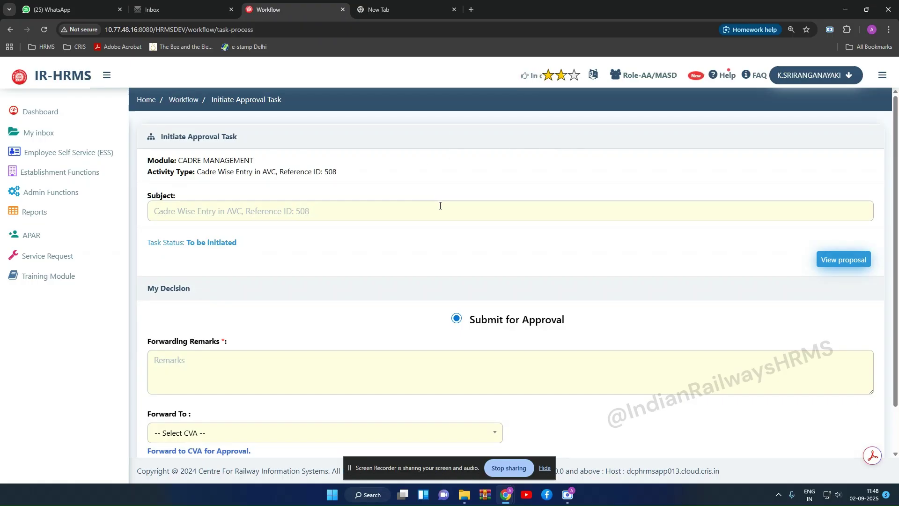
Set the approval task's subject to "approval for AVC for elec gen JE" and its forwarding remarks to "for approval".
{"action": "left_click", "coordinate": [412, 215]}
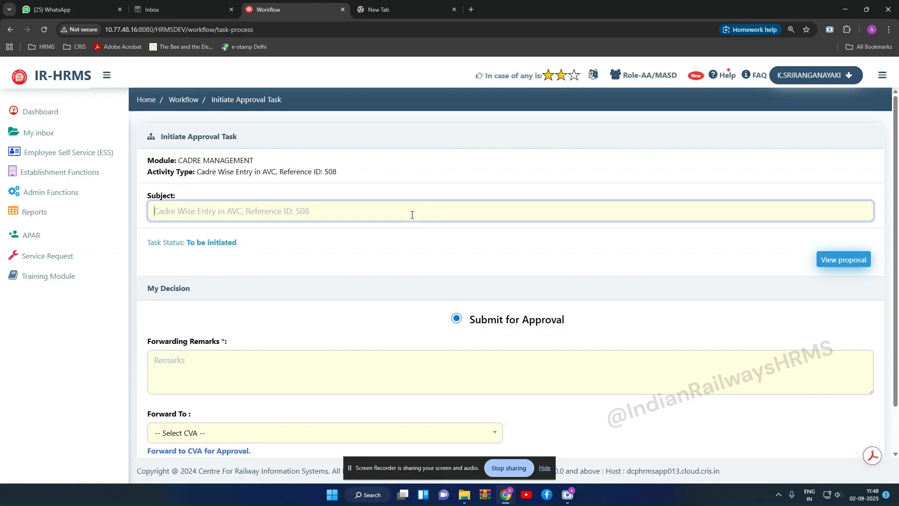
{"action": "type", "text": "ap"}
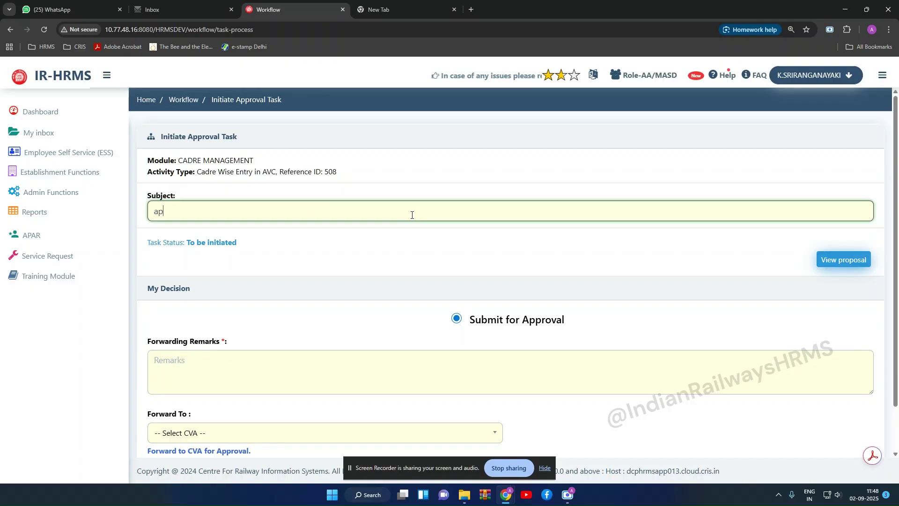
{"action": "type", "text": "proval for V"}
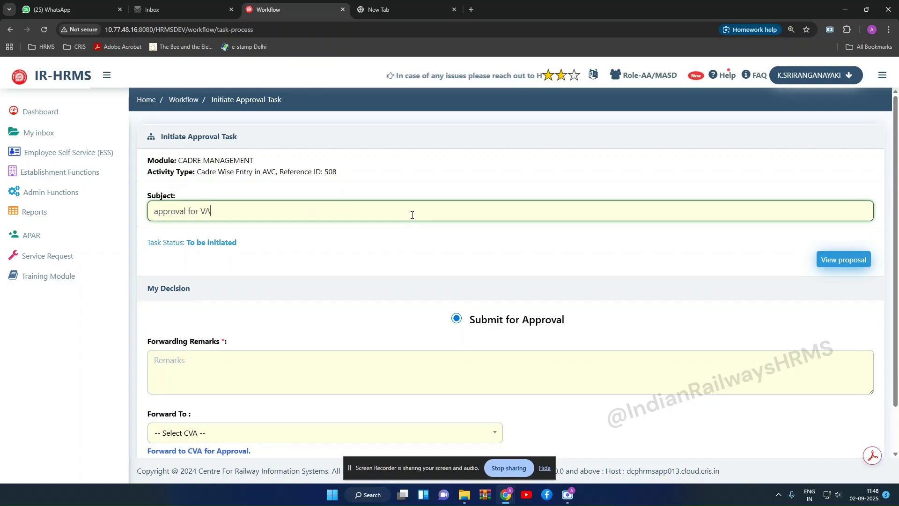
{"action": "key", "text": "BackSpace"}
{"action": "type", "text": "AVC for ele"}
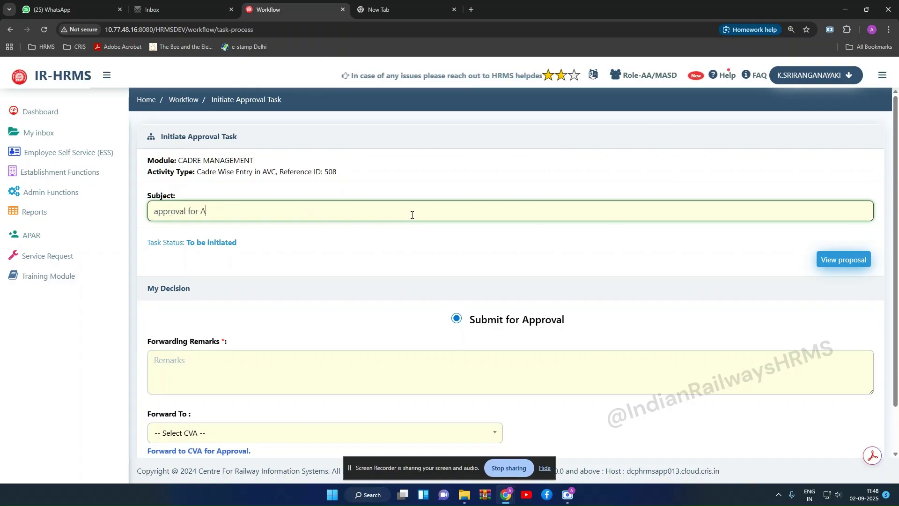
{"action": "type", "text": "c gen JE"}
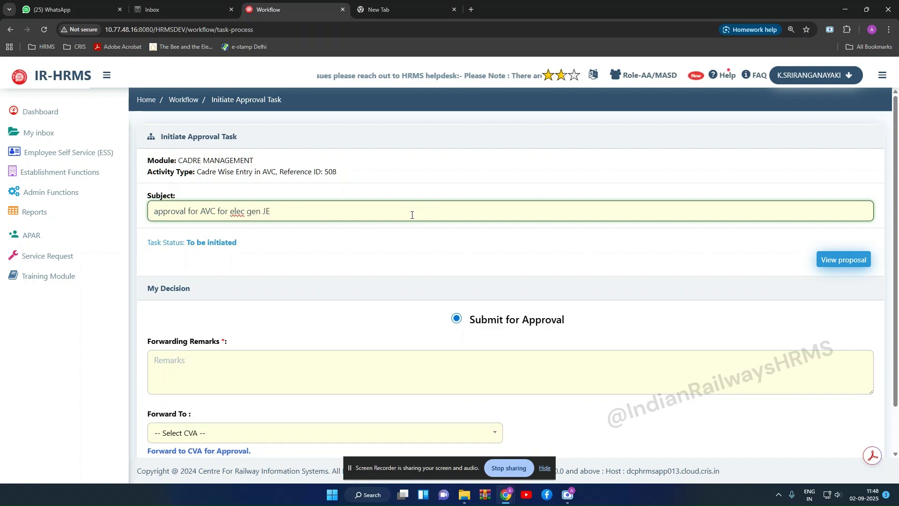
{"action": "left_click", "coordinate": [347, 366]}
{"action": "type", "text": "for approval"}
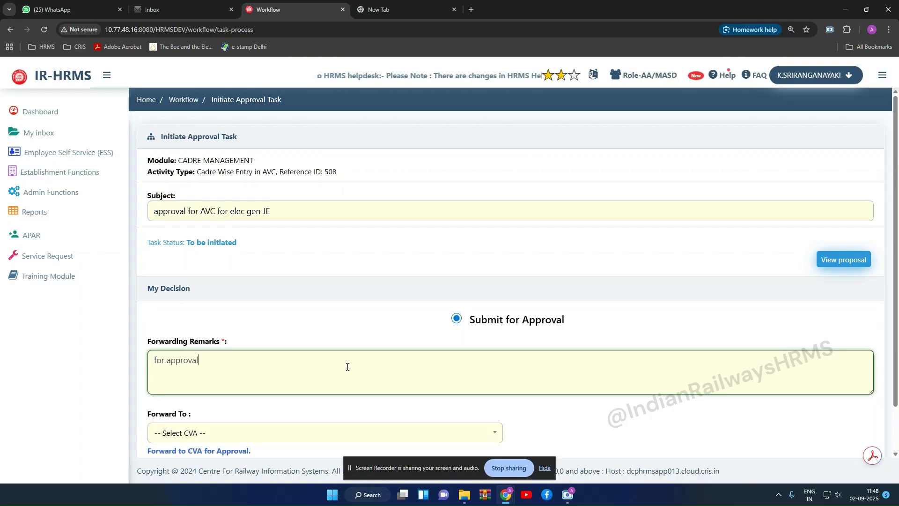
Choose the signed-in officer as the CVA to forward to and submit the approval task.
{"action": "scroll", "coordinate": [347, 366], "scroll_direction": "down", "scroll_amount": 1}
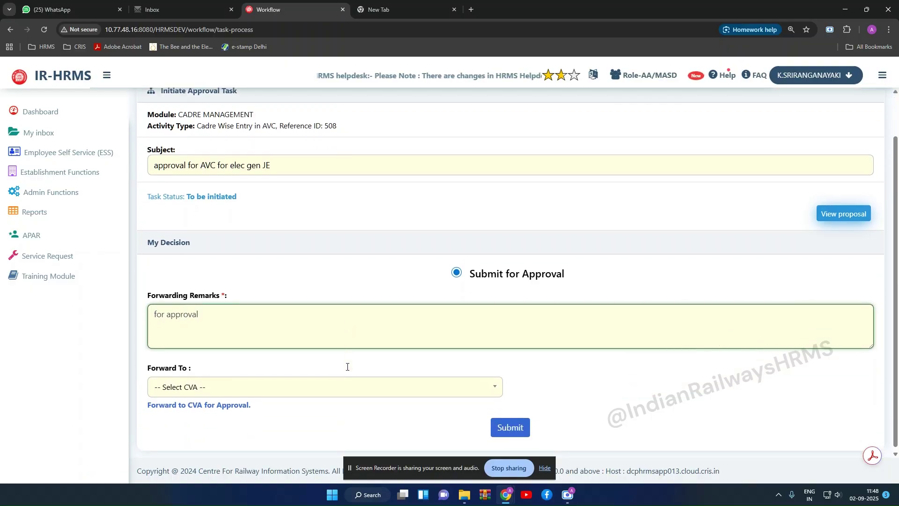
{"action": "left_click", "coordinate": [335, 382]}
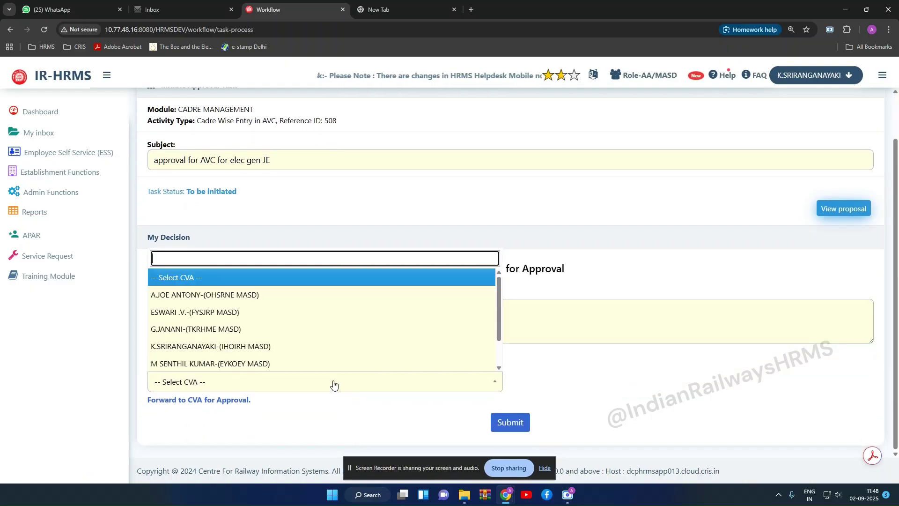
{"action": "type", "text": "ih"}
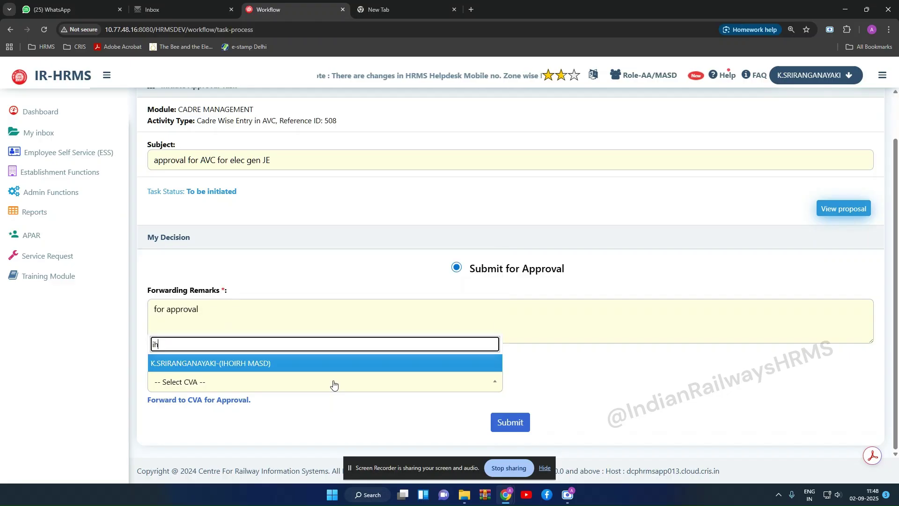
{"action": "left_click", "coordinate": [337, 364]}
{"action": "left_click", "coordinate": [507, 429]}
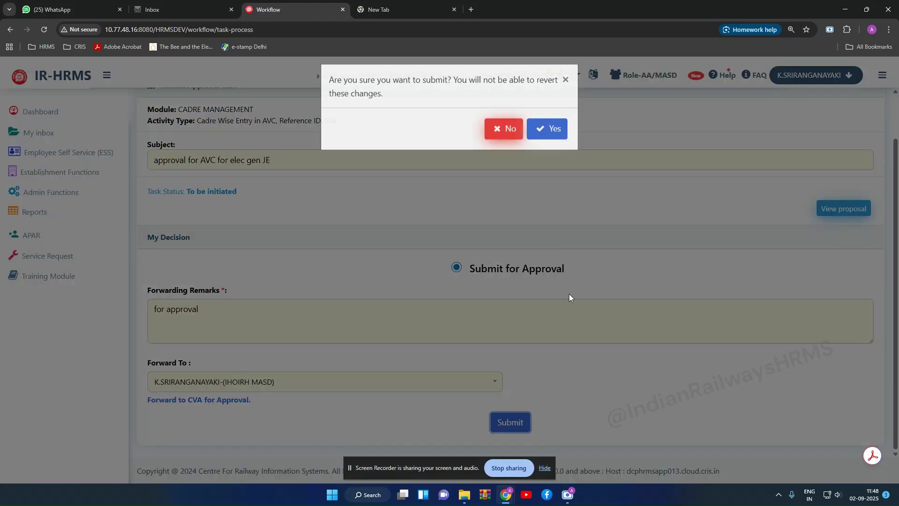
{"action": "left_click", "coordinate": [553, 135]}
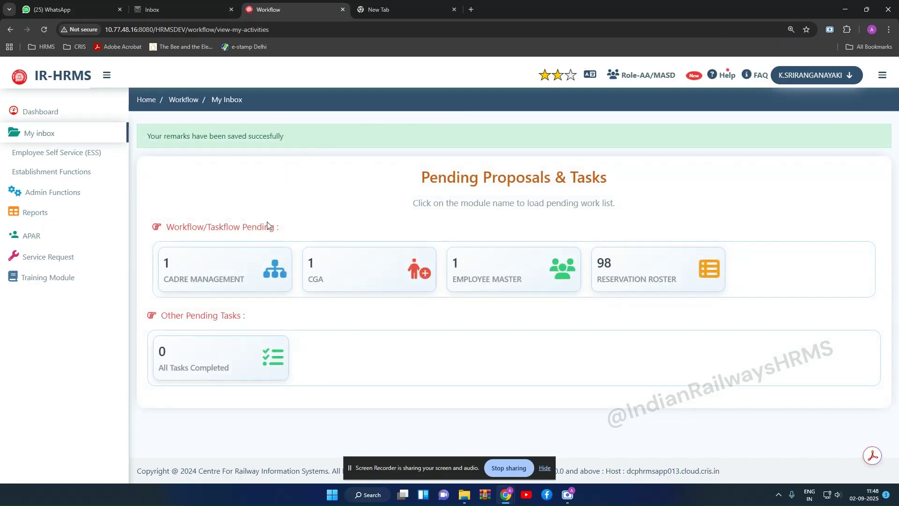
Open the pending Cadre Management task for verification and enter "for approval" as its forwarding remarks.
{"action": "left_click", "coordinate": [253, 268]}
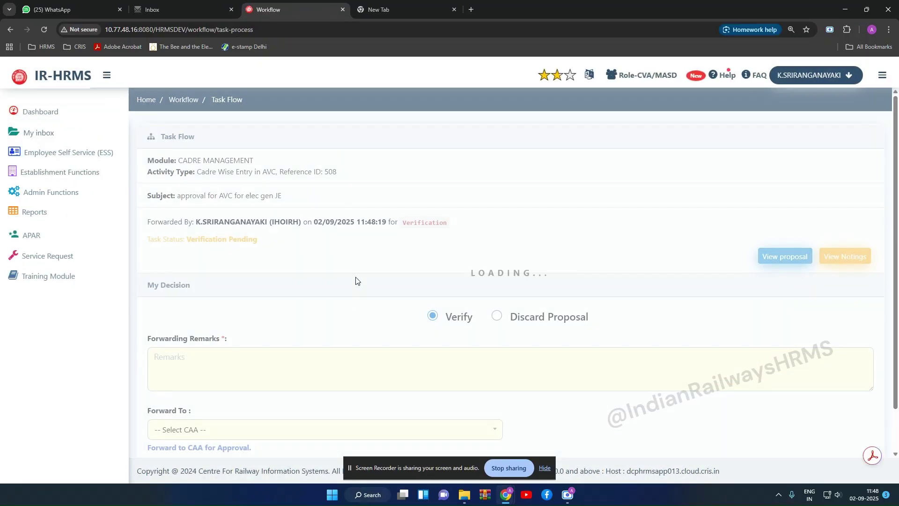
{"action": "left_click", "coordinate": [338, 360]}
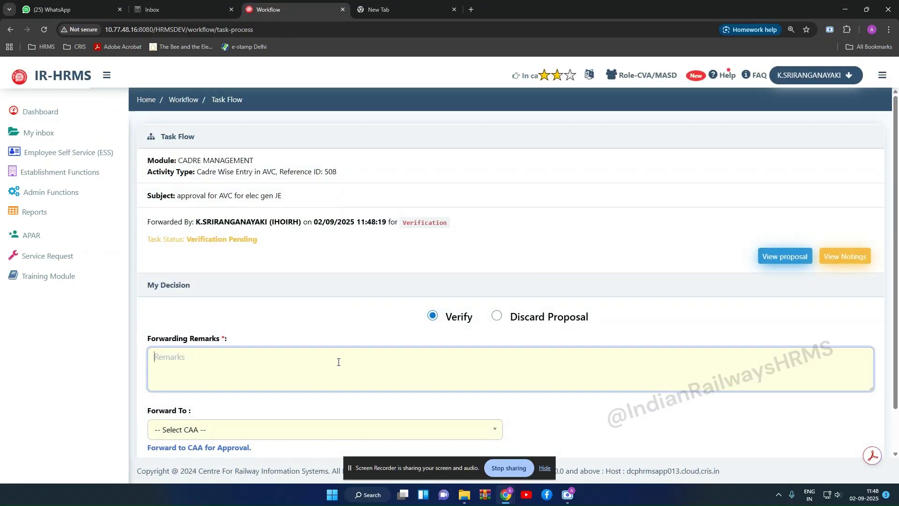
{"action": "type", "text": "for approval"}
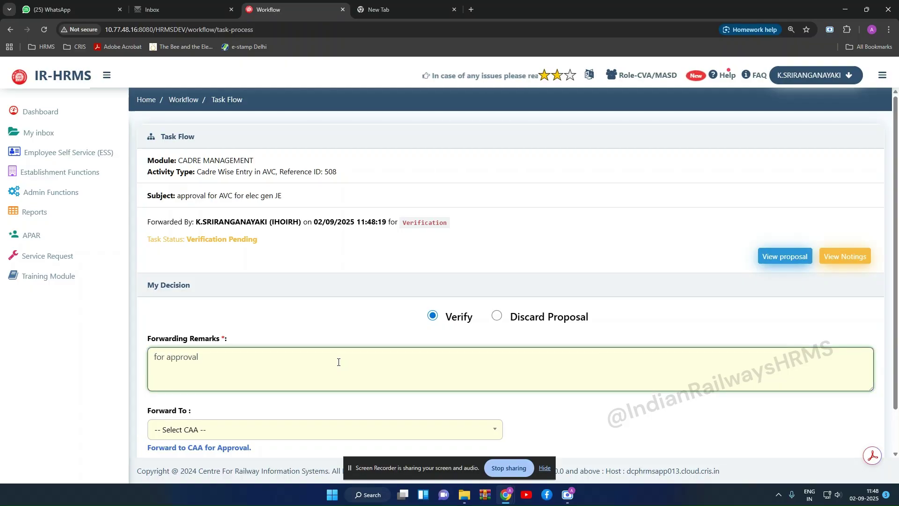
Choose the signed-in officer as the CAA to forward to and submit the verified proposal.
{"action": "scroll", "coordinate": [337, 362], "scroll_direction": "down", "scroll_amount": 1}
{"action": "left_click", "coordinate": [306, 381]}
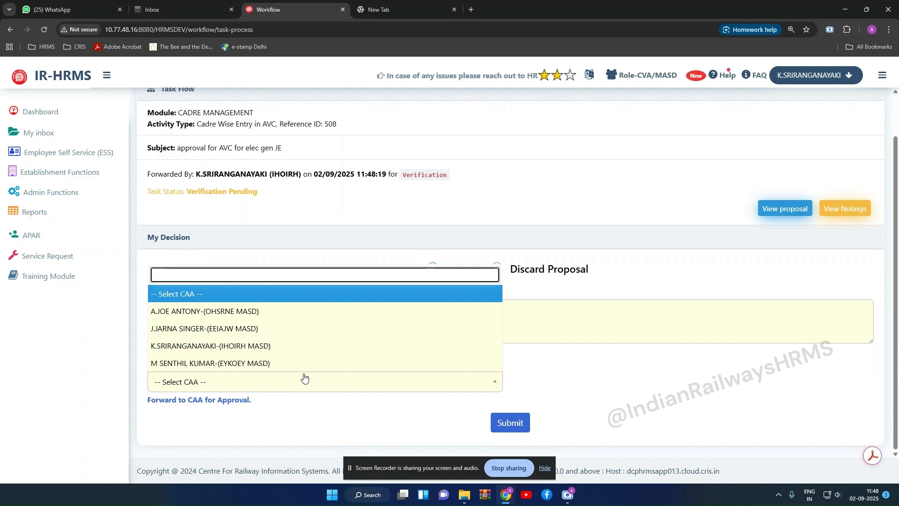
{"action": "type", "text": "iho"}
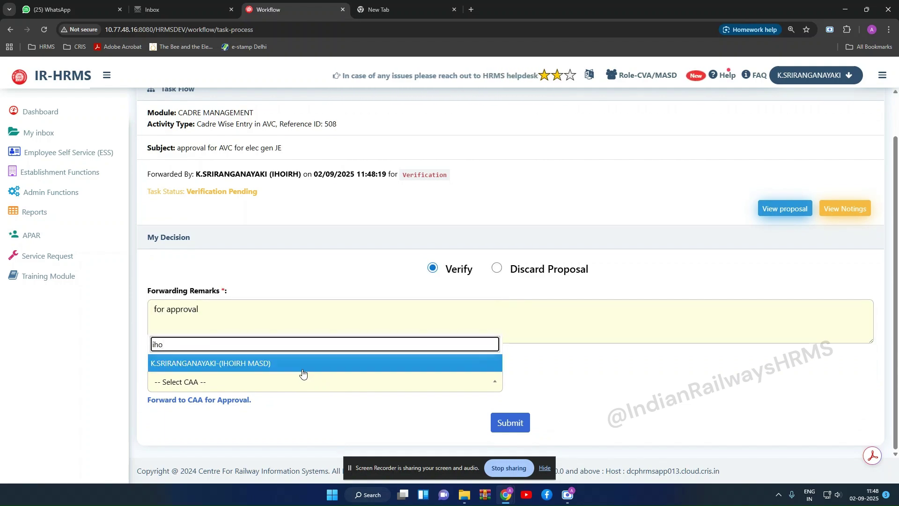
{"action": "left_click", "coordinate": [306, 364]}
{"action": "left_click", "coordinate": [510, 423]}
{"action": "left_click", "coordinate": [548, 136]}
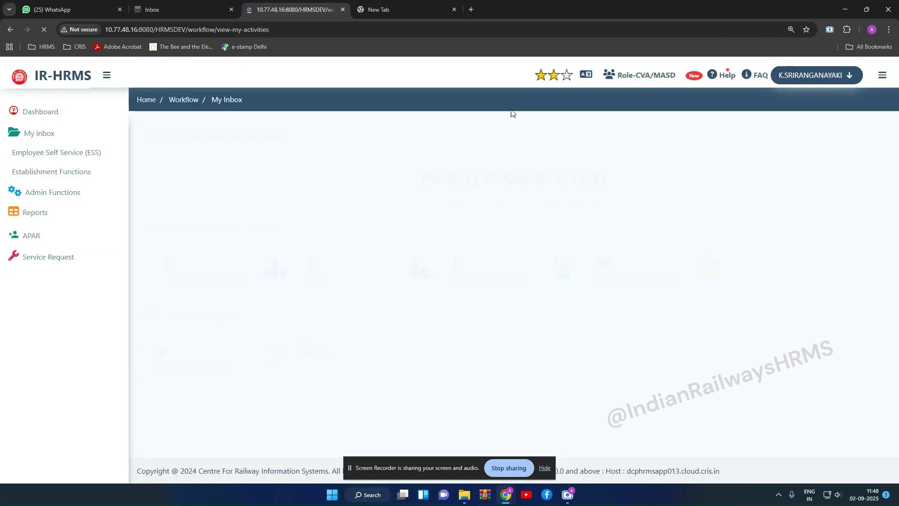
Open the Cadre Wise Entry in AVC task awaiting approval from the pending Cadre Management work.
{"action": "left_click", "coordinate": [197, 260]}
{"action": "scroll", "coordinate": [414, 261], "scroll_direction": "down", "scroll_amount": 5}
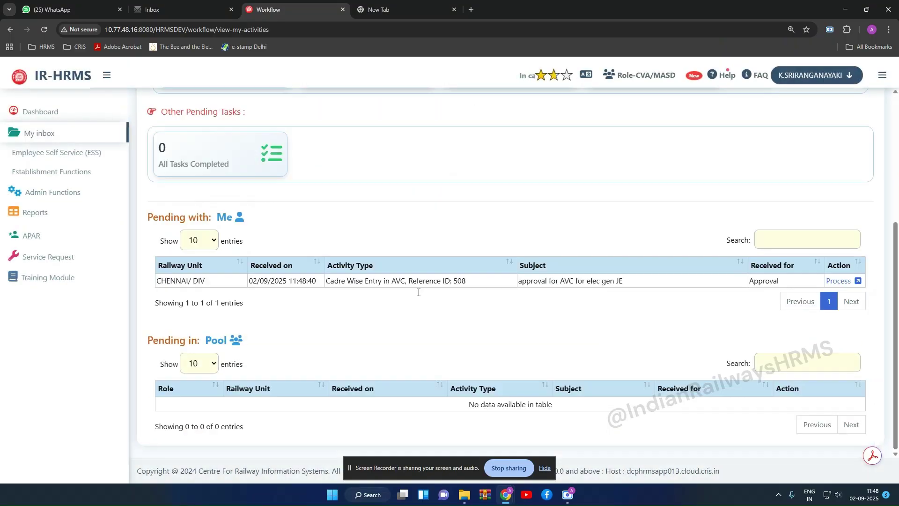
{"action": "left_click", "coordinate": [839, 281]}
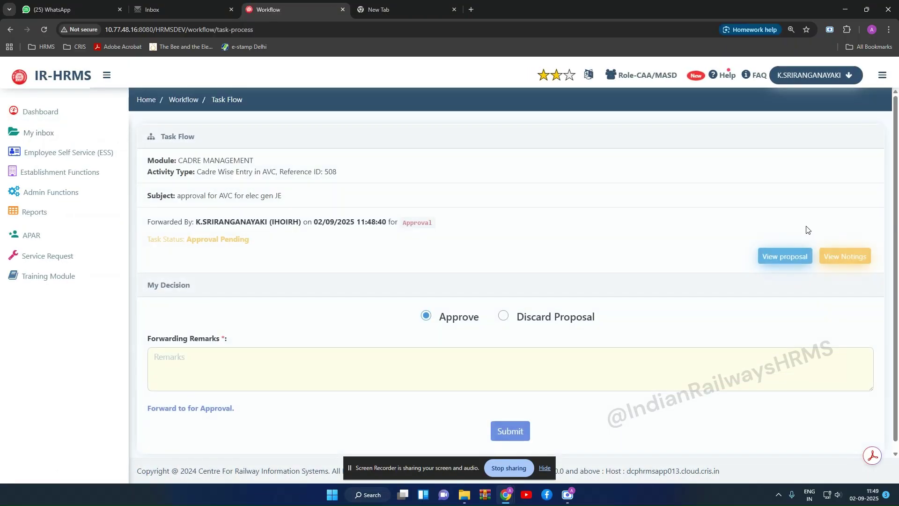
Review the submitted proposal, including its feeder cadre details, selection details and passing criteria.
{"action": "left_click", "coordinate": [798, 256]}
{"action": "scroll", "coordinate": [414, 173], "scroll_direction": "down", "scroll_amount": 10}
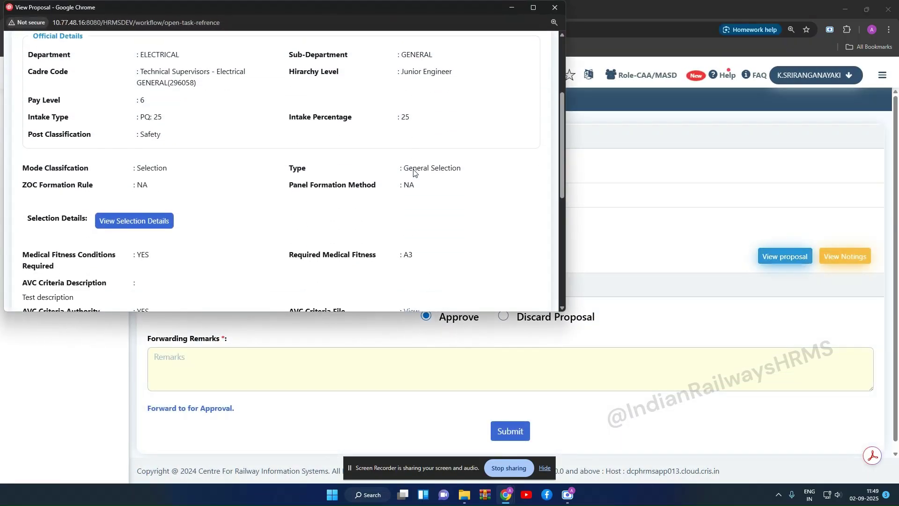
{"action": "left_click_drag", "start_coordinate": [262, 286], "coordinate": [190, 212]}
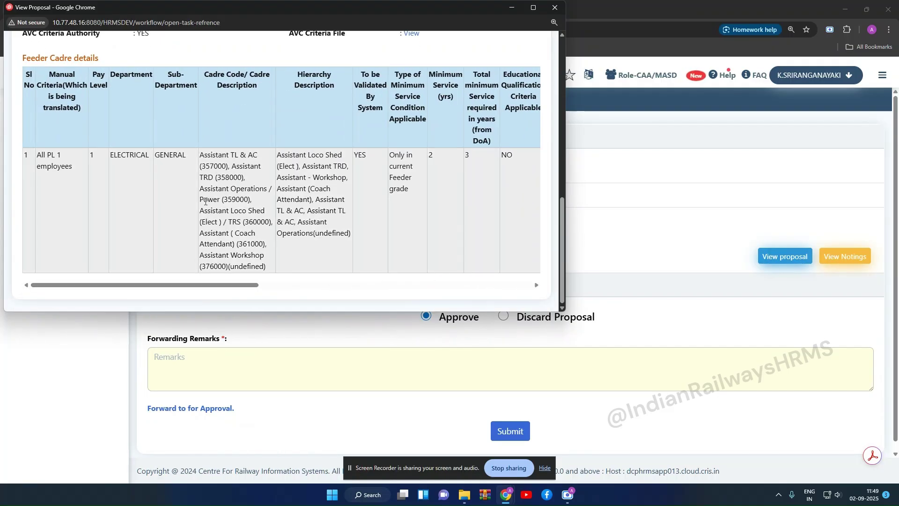
{"action": "scroll", "coordinate": [190, 213], "scroll_direction": "up", "scroll_amount": 5}
{"action": "left_click", "coordinate": [153, 176]}
{"action": "scroll", "coordinate": [254, 150], "scroll_direction": "down", "scroll_amount": 8}
{"action": "scroll", "coordinate": [255, 150], "scroll_direction": "down", "scroll_amount": 8}
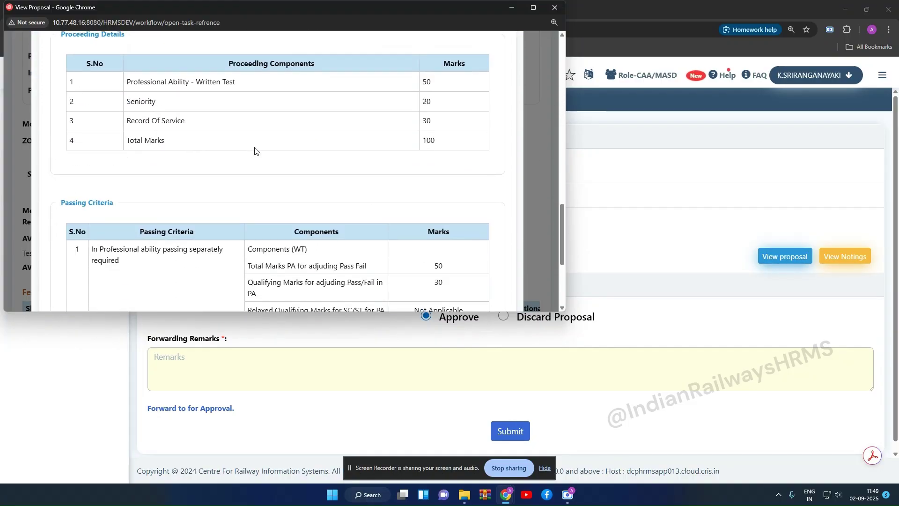
{"action": "left_click", "coordinate": [555, 8]}
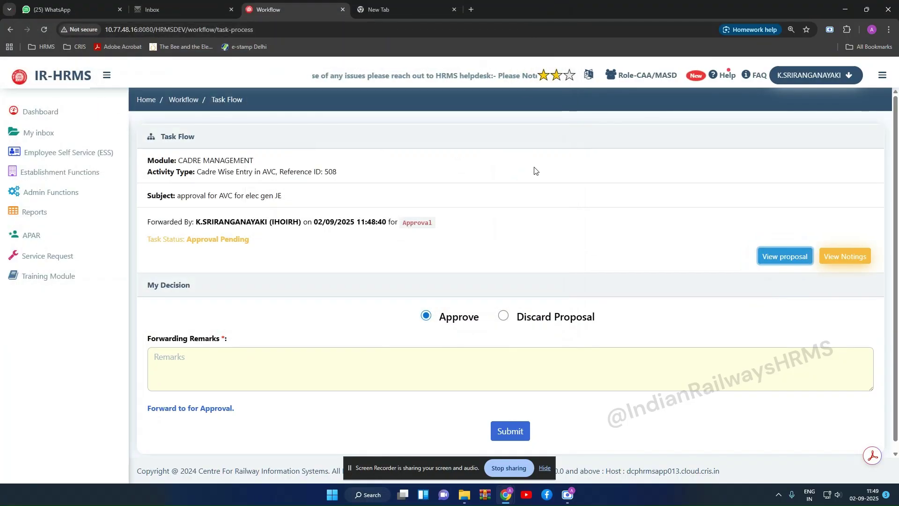
Approve the proposal with the remark "approved" and submit the decision.
{"action": "left_click", "coordinate": [389, 379]}
{"action": "type", "text": "approved"}
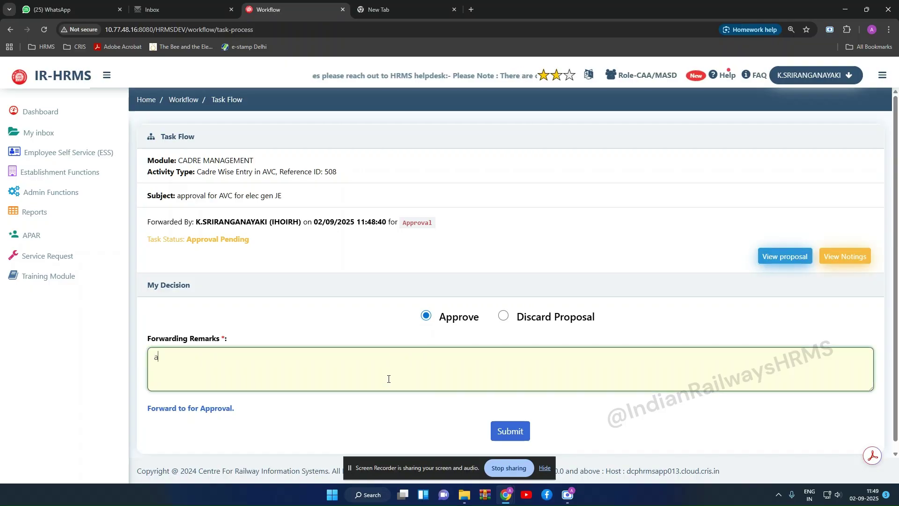
{"action": "left_click", "coordinate": [517, 428]}
{"action": "left_click", "coordinate": [543, 132]}
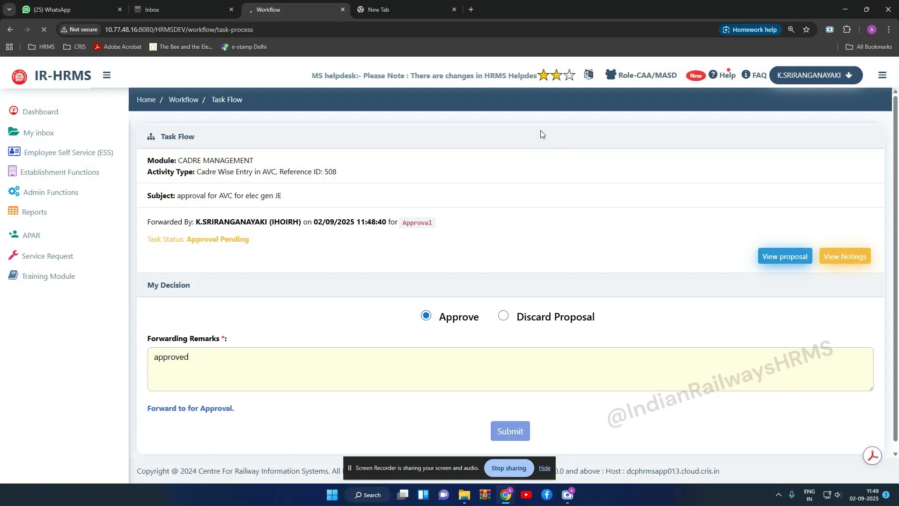